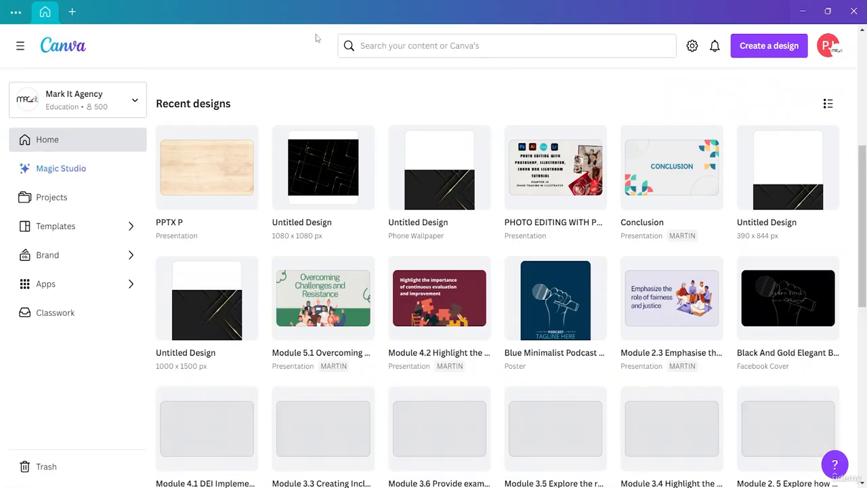
- Examine the custom size options and the list of suggested design types for starting a new design
{"action": "scroll", "coordinate": [316, 38], "scroll_direction": "up", "scroll_amount": 4}
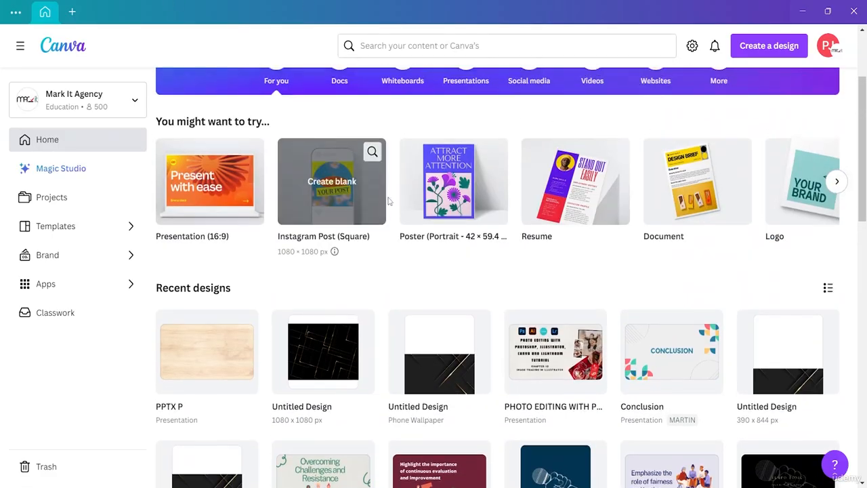
{"action": "scroll", "coordinate": [366, 176], "scroll_direction": "up", "scroll_amount": 3}
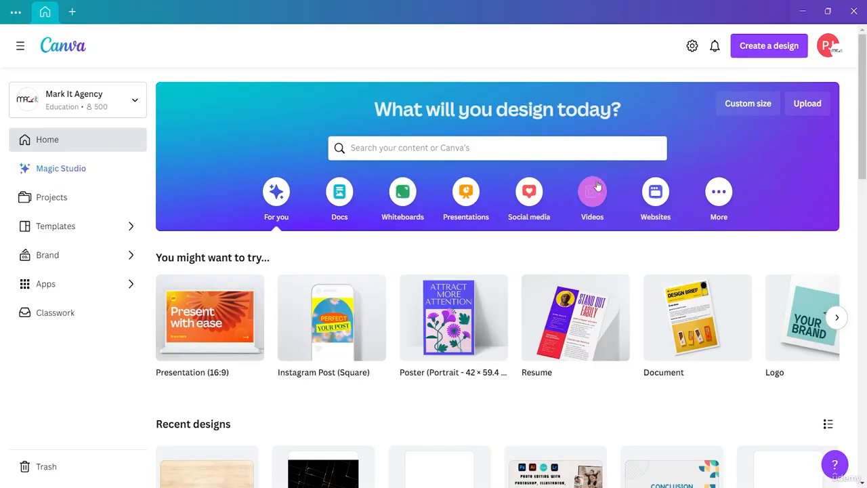
{"action": "left_click", "coordinate": [748, 104]}
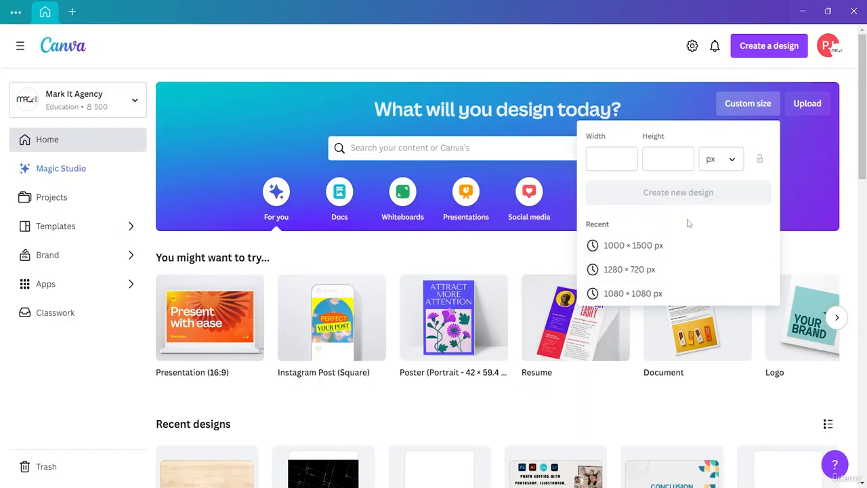
{"action": "left_click", "coordinate": [686, 78]}
{"action": "left_click", "coordinate": [757, 52]}
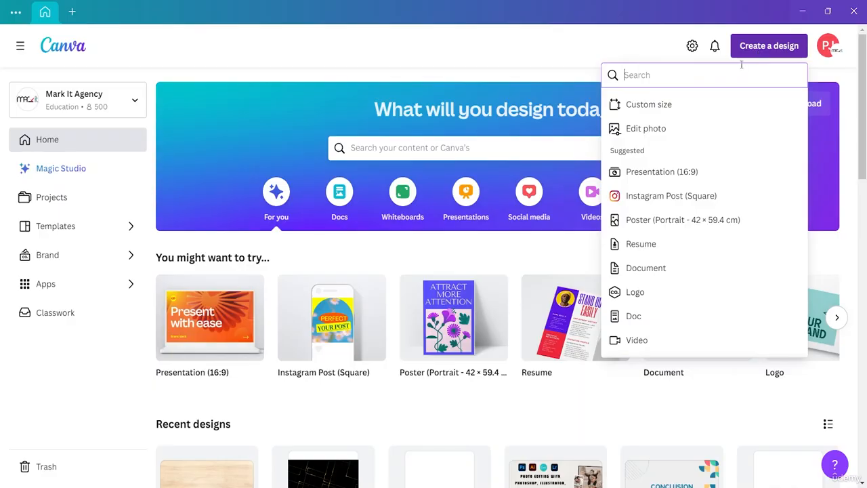
{"action": "scroll", "coordinate": [669, 204], "scroll_direction": "down", "scroll_amount": 1}
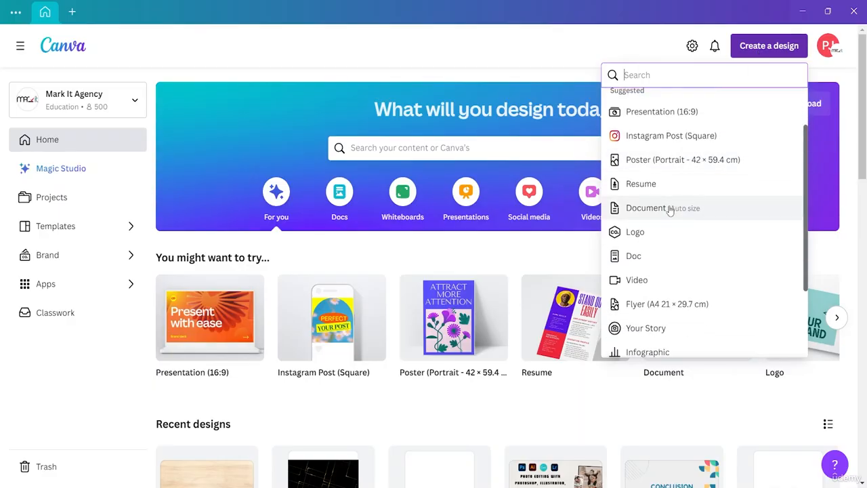
{"action": "scroll", "coordinate": [669, 211], "scroll_direction": "up", "scroll_amount": 1}
{"action": "scroll", "coordinate": [670, 211], "scroll_direction": "down", "scroll_amount": 3}
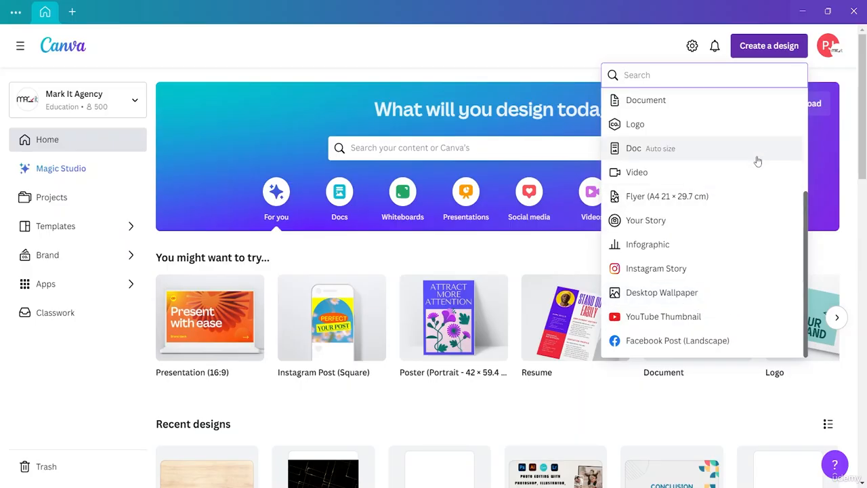
{"action": "left_click", "coordinate": [638, 47]}
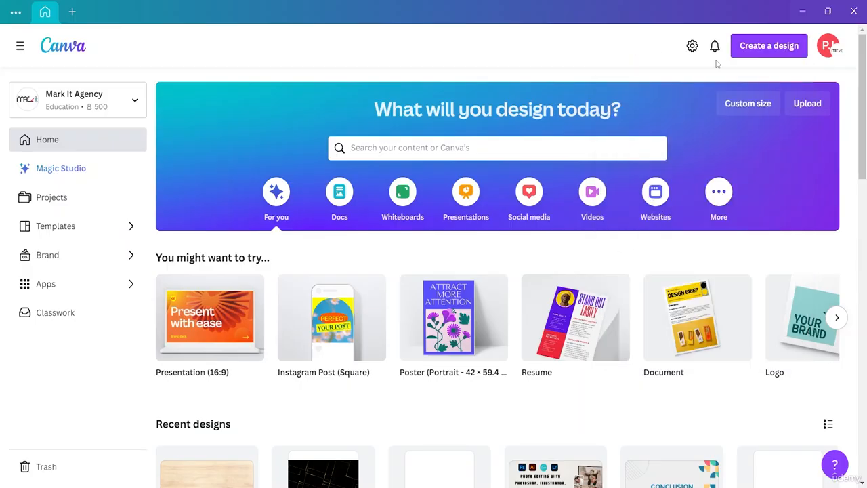
- Upload the Pexels photo ending in 2065200, showing the woman in front of a yellow background
{"action": "left_click", "coordinate": [808, 105]}
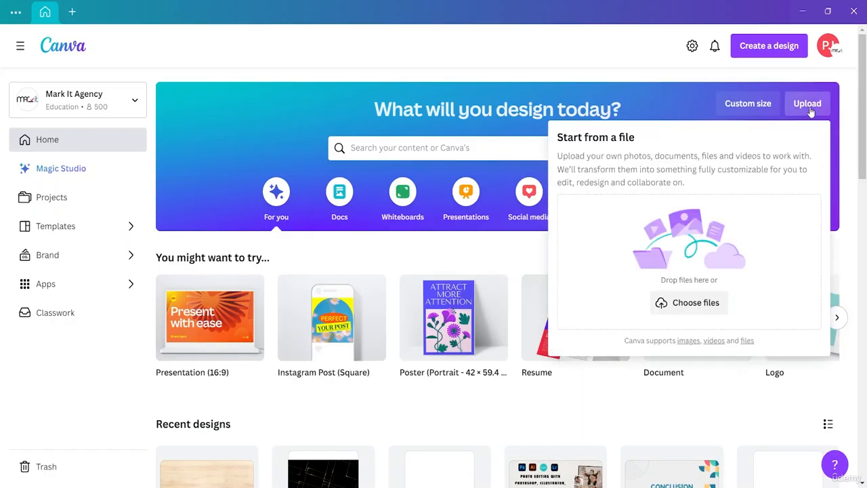
{"action": "left_click", "coordinate": [703, 302]}
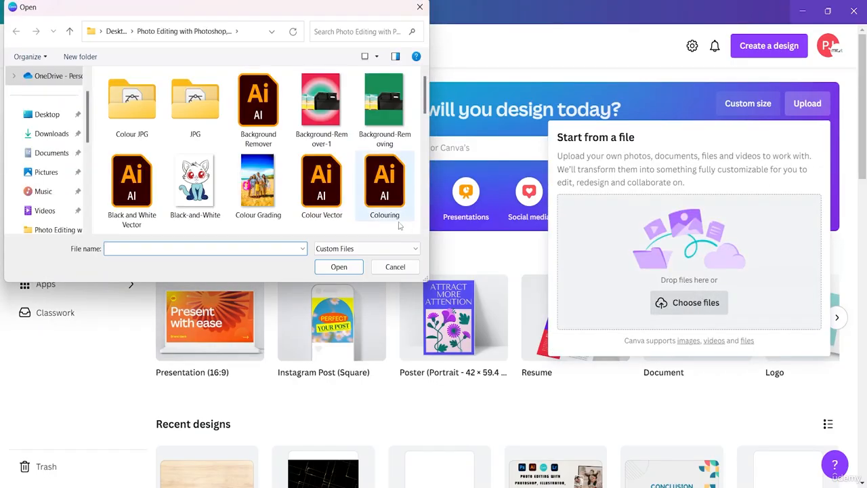
{"action": "scroll", "coordinate": [307, 100], "scroll_direction": "down", "scroll_amount": 3}
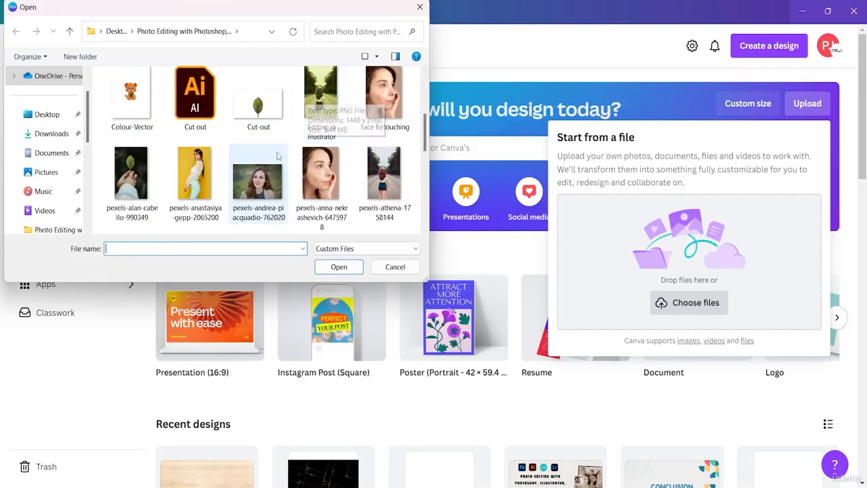
{"action": "scroll", "coordinate": [302, 171], "scroll_direction": "down", "scroll_amount": 1}
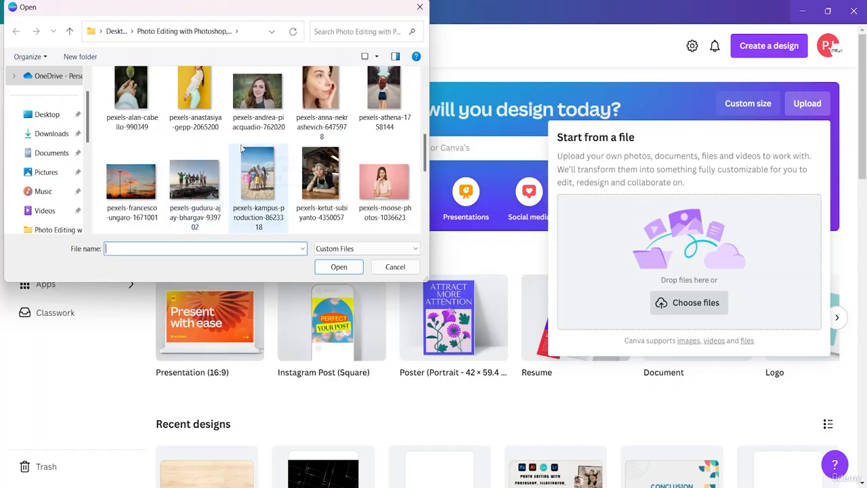
{"action": "scroll", "coordinate": [211, 110], "scroll_direction": "up", "scroll_amount": 1}
{"action": "left_click", "coordinate": [202, 115]}
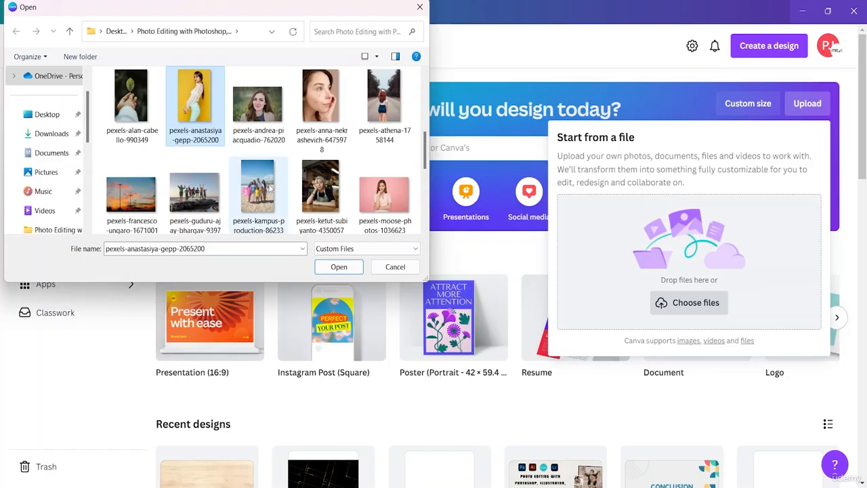
{"action": "left_click", "coordinate": [338, 267]}
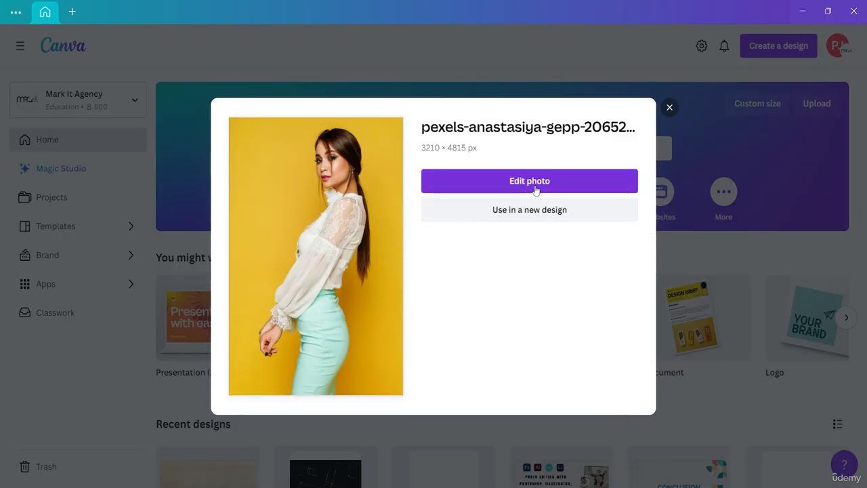
- Open the uploaded photo for editing, skip the introductory tour and dismiss the notice about the dedicated image editor
{"action": "left_click", "coordinate": [498, 183]}
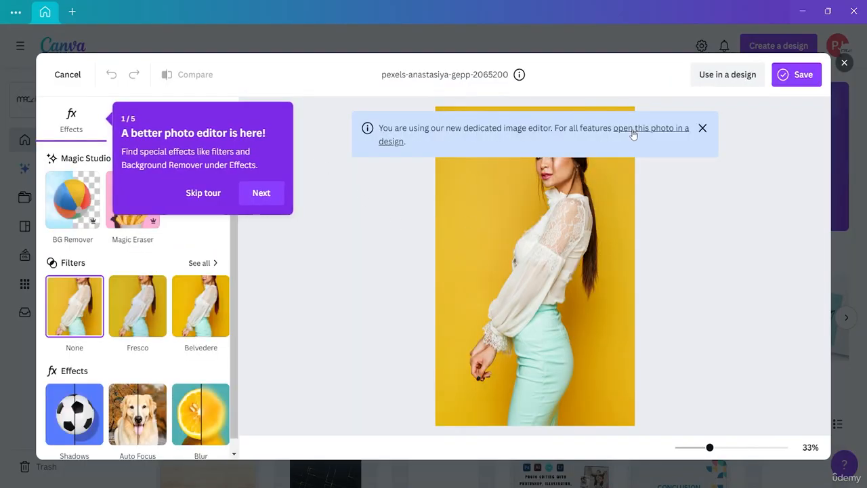
{"action": "left_click", "coordinate": [211, 198]}
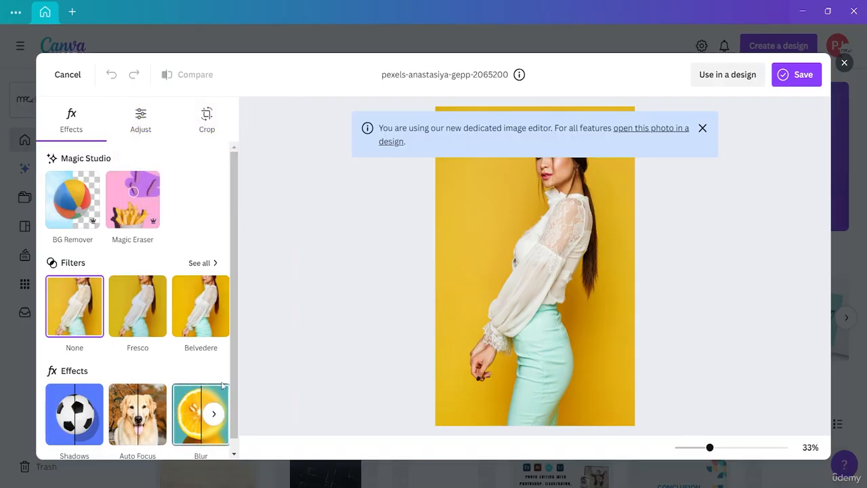
{"action": "left_click", "coordinate": [702, 129]}
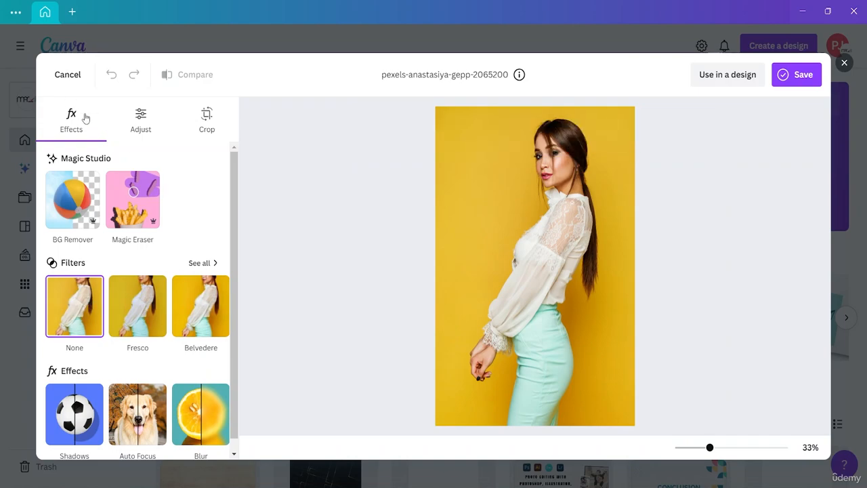
- Look over the photo editor's adjustment and crop options, and return to the effects
{"action": "left_click", "coordinate": [145, 119]}
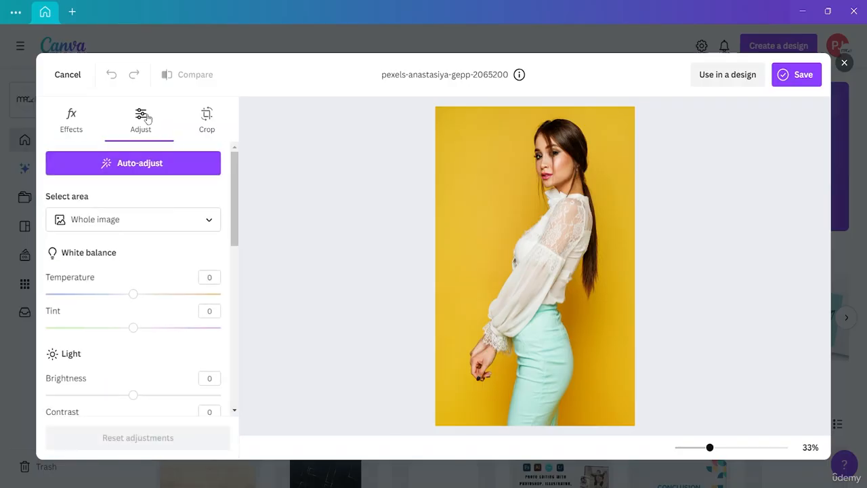
{"action": "left_click", "coordinate": [205, 131]}
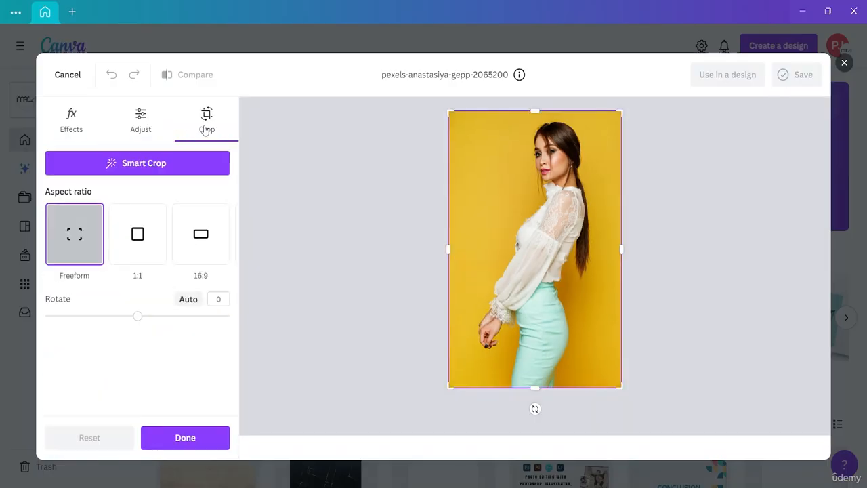
{"action": "left_click", "coordinate": [141, 120]}
{"action": "left_click", "coordinate": [66, 116]}
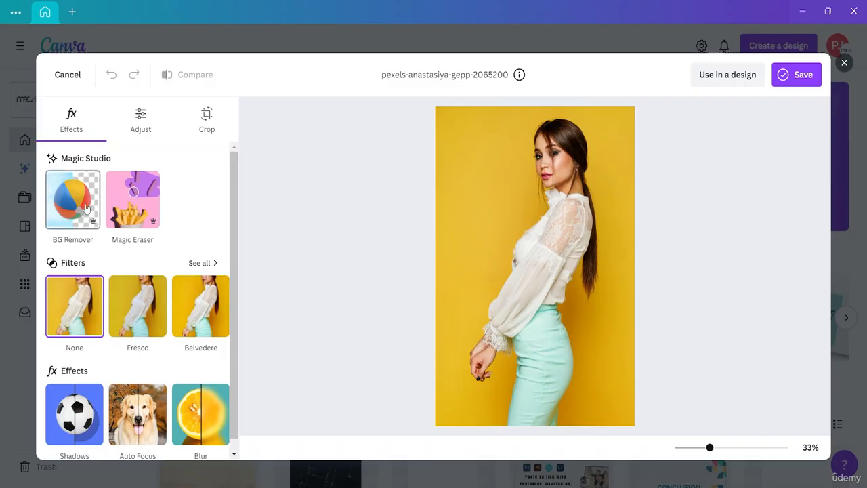
- Erase the tip of the woman's ponytail using Magic Eraser with brush size 39
{"action": "left_click", "coordinate": [136, 209]}
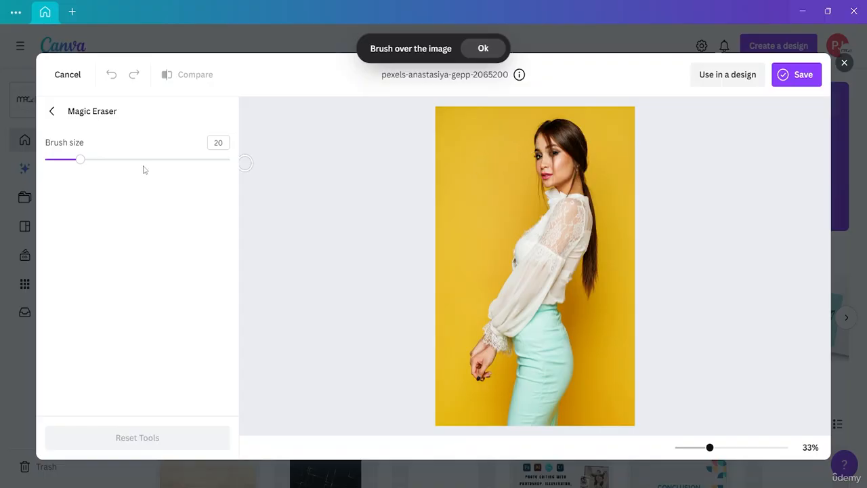
{"action": "left_click_drag", "start_coordinate": [84, 164], "coordinate": [116, 160]}
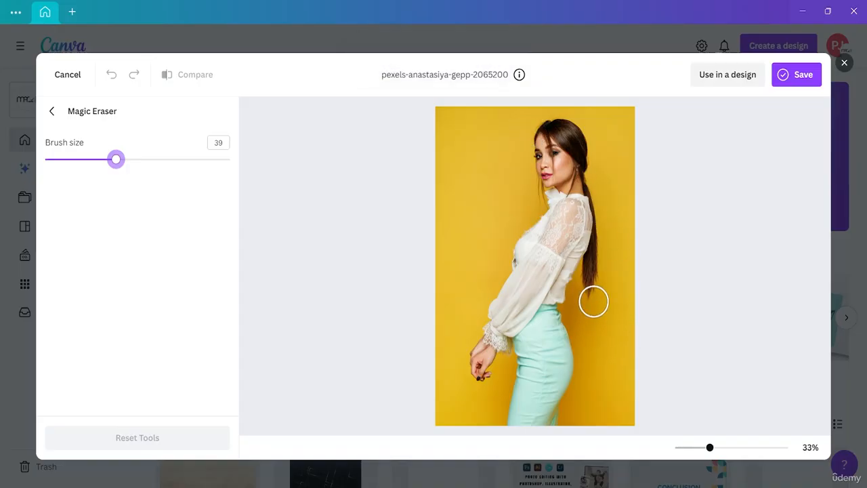
{"action": "left_click", "coordinate": [594, 300]}
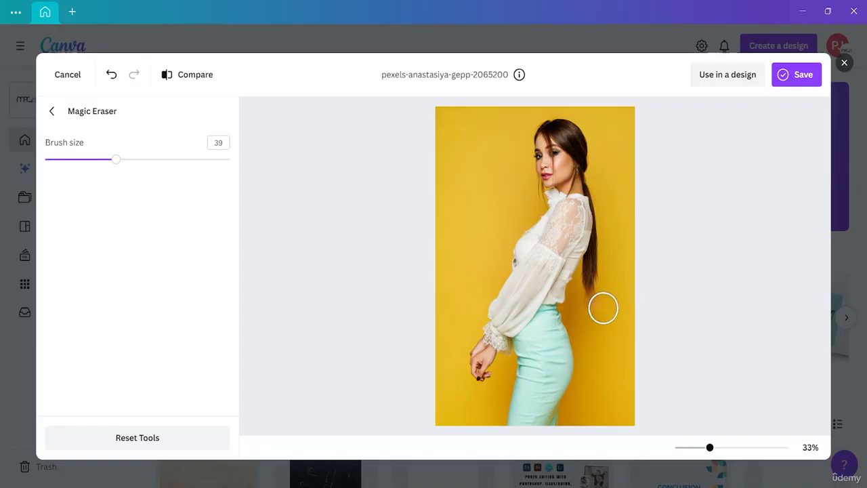
{"action": "left_click", "coordinate": [52, 112]}
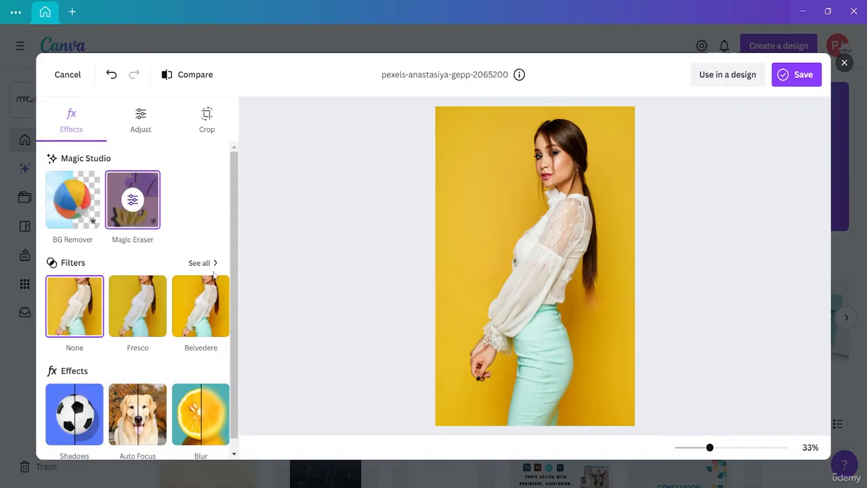
- Browse the full filter collection from Natural to Color Pop, including the additional Vintage, Mono and Color Pop filters
{"action": "scroll", "coordinate": [203, 261], "scroll_direction": "down", "scroll_amount": 1}
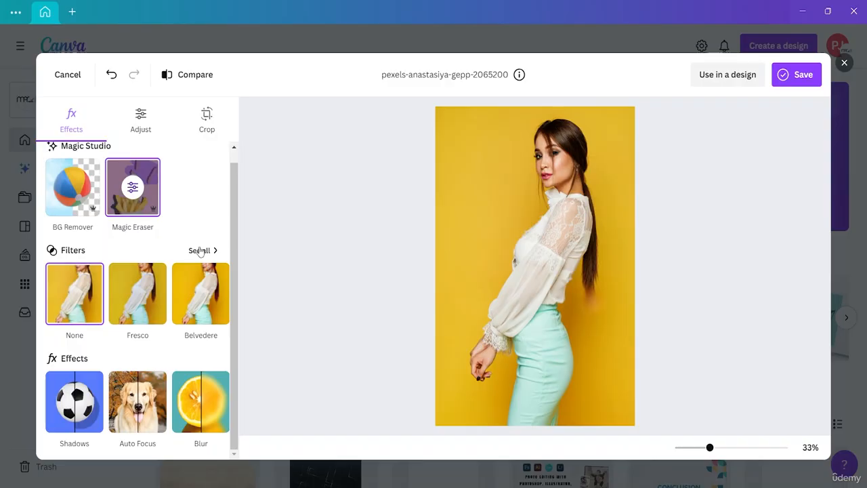
{"action": "left_click", "coordinate": [200, 251]}
{"action": "scroll", "coordinate": [91, 294], "scroll_direction": "down", "scroll_amount": 2}
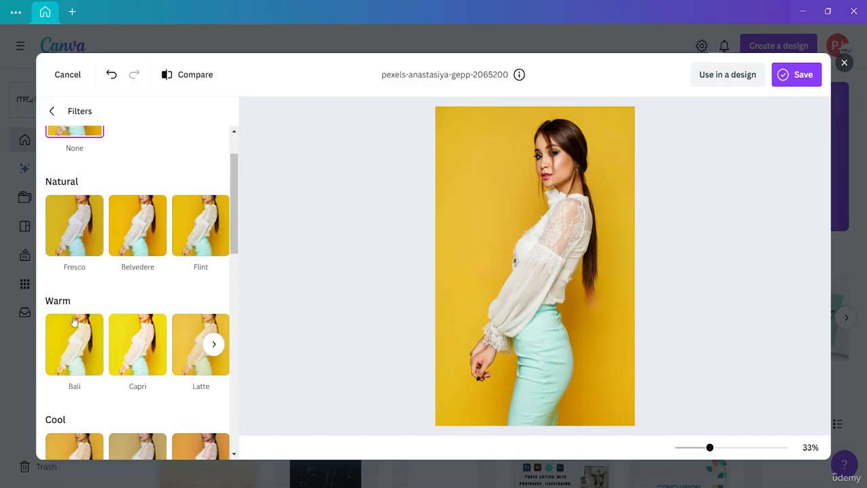
{"action": "scroll", "coordinate": [74, 322], "scroll_direction": "down", "scroll_amount": 2}
{"action": "scroll", "coordinate": [75, 322], "scroll_direction": "down", "scroll_amount": 5}
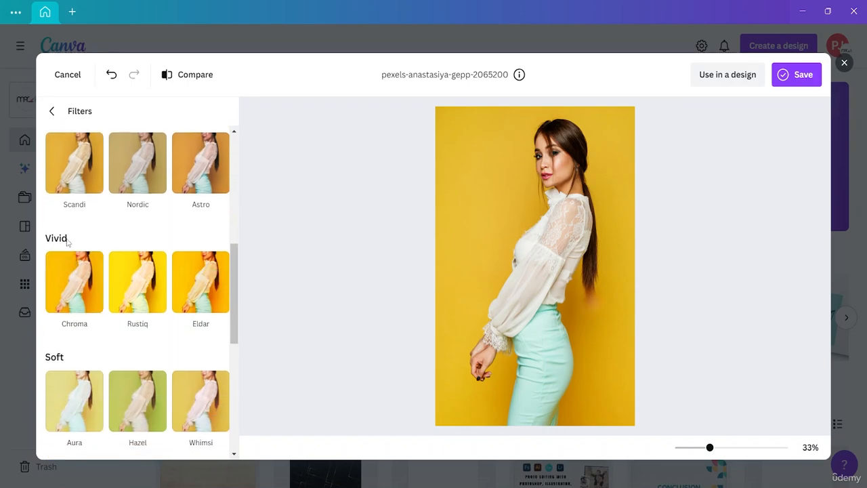
{"action": "scroll", "coordinate": [120, 285], "scroll_direction": "down", "scroll_amount": 3}
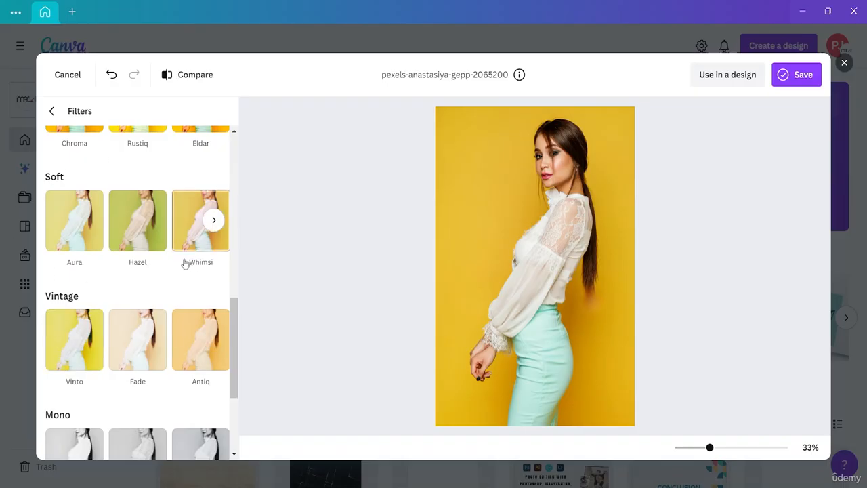
{"action": "left_click", "coordinate": [215, 340]}
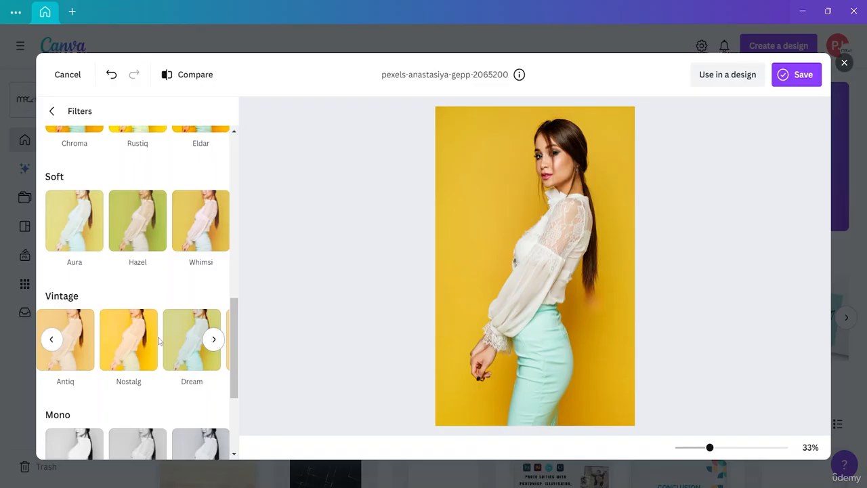
{"action": "scroll", "coordinate": [187, 345], "scroll_direction": "down", "scroll_amount": 3}
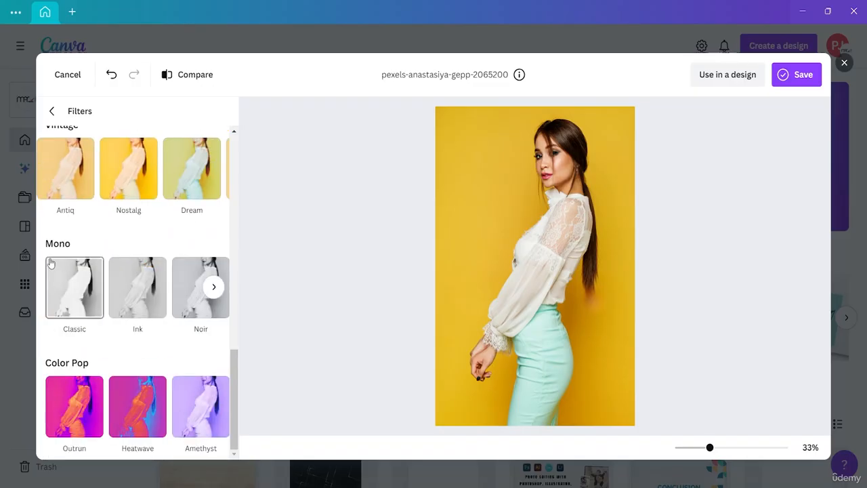
{"action": "left_click", "coordinate": [214, 287]}
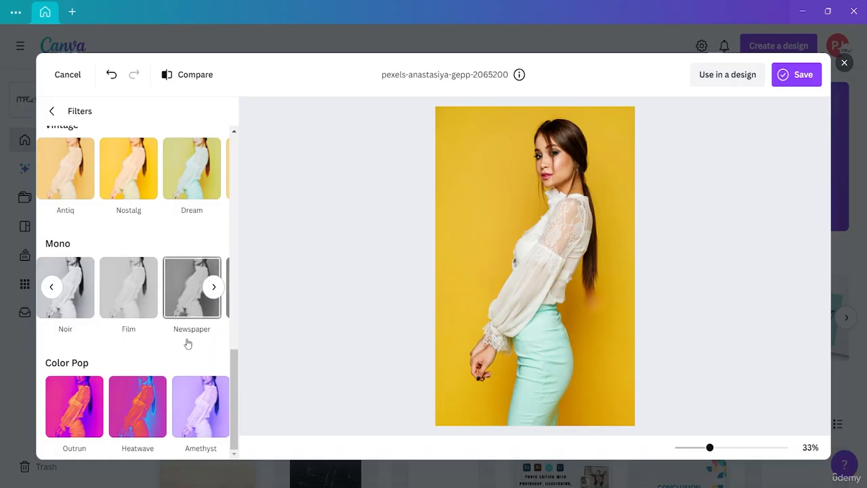
{"action": "left_click", "coordinate": [214, 406]}
{"action": "left_click", "coordinate": [213, 406]}
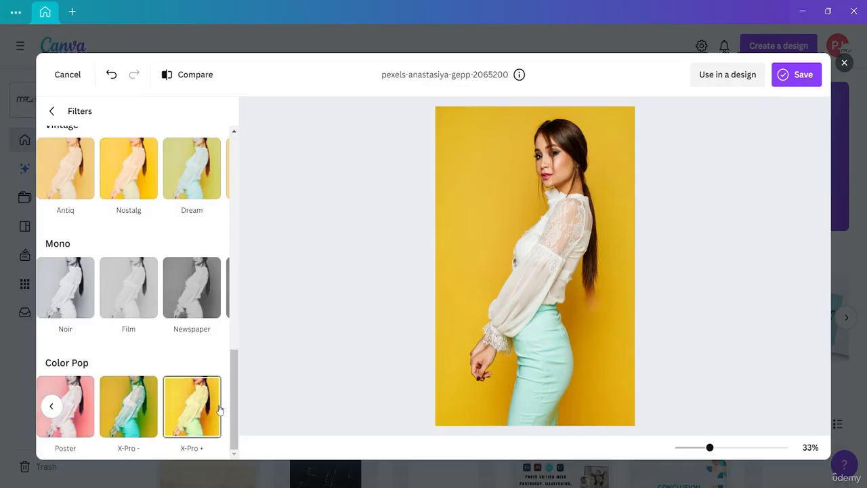
{"action": "left_click", "coordinate": [51, 406]}
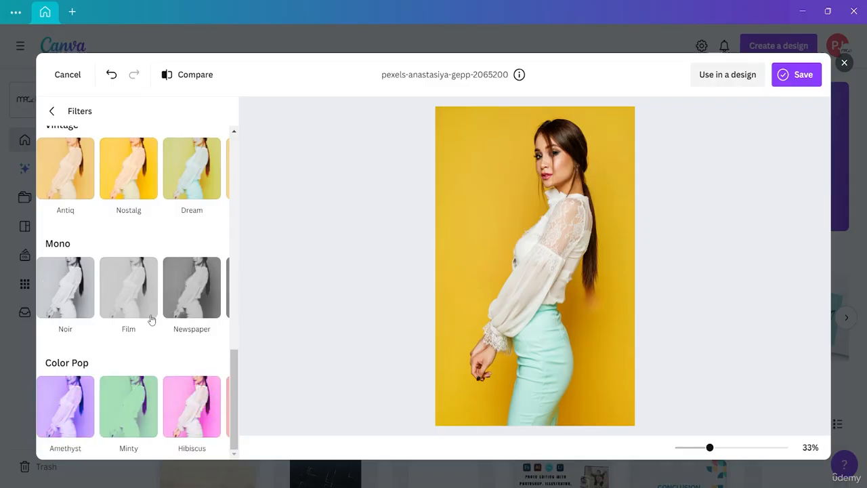
- Try the Antiq vintage filter on the photo and replace it with the Nostalg filter
{"action": "scroll", "coordinate": [155, 298], "scroll_direction": "up", "scroll_amount": 5}
{"action": "scroll", "coordinate": [158, 294], "scroll_direction": "down", "scroll_amount": 3}
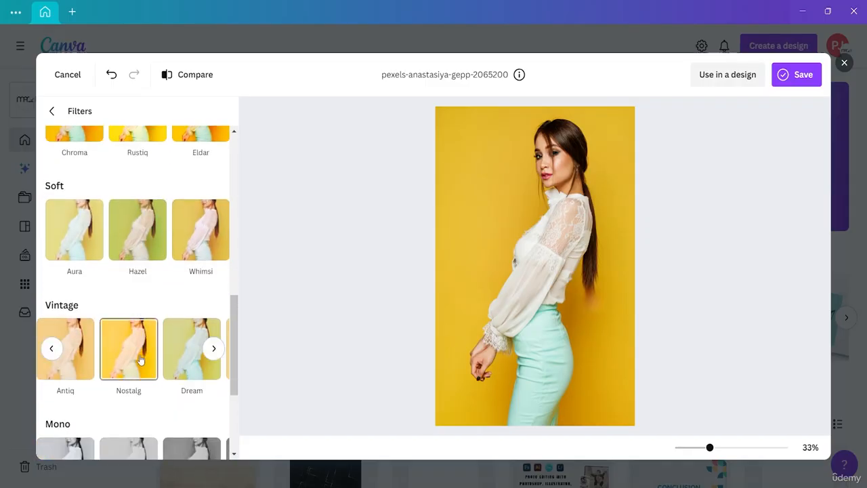
{"action": "left_click", "coordinate": [81, 364]}
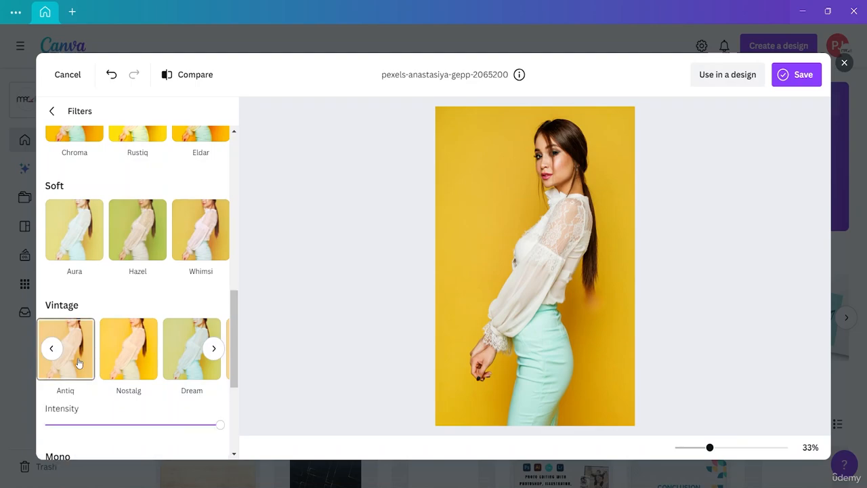
{"action": "left_click", "coordinate": [120, 358]}
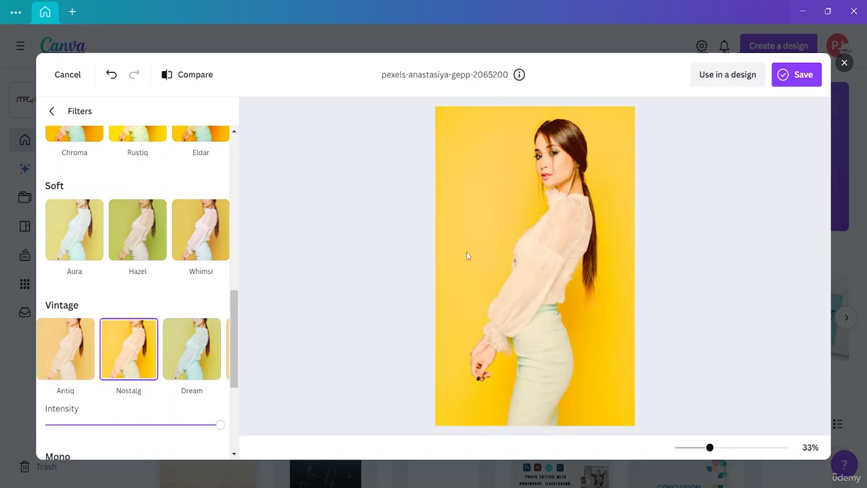
- Try a lower intensity for the Nostalg filter and return it to full strength
{"action": "left_click_drag", "start_coordinate": [221, 426], "coordinate": [197, 433]}
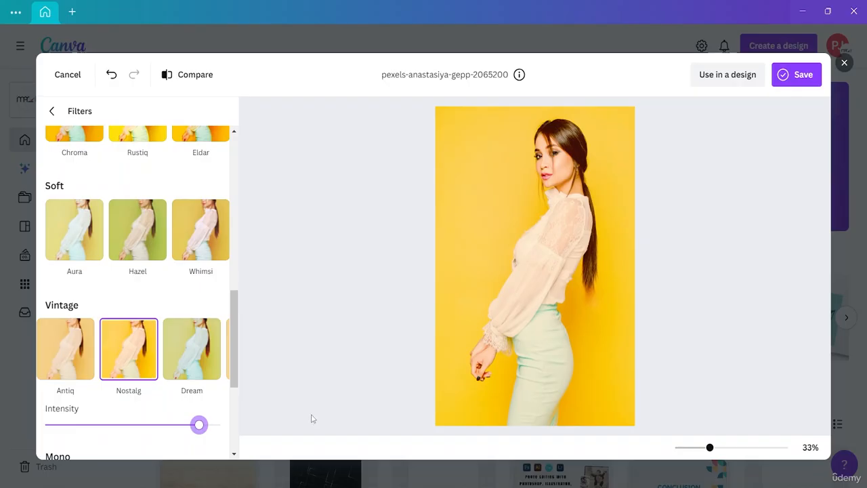
{"action": "left_click_drag", "start_coordinate": [198, 425], "coordinate": [221, 428]}
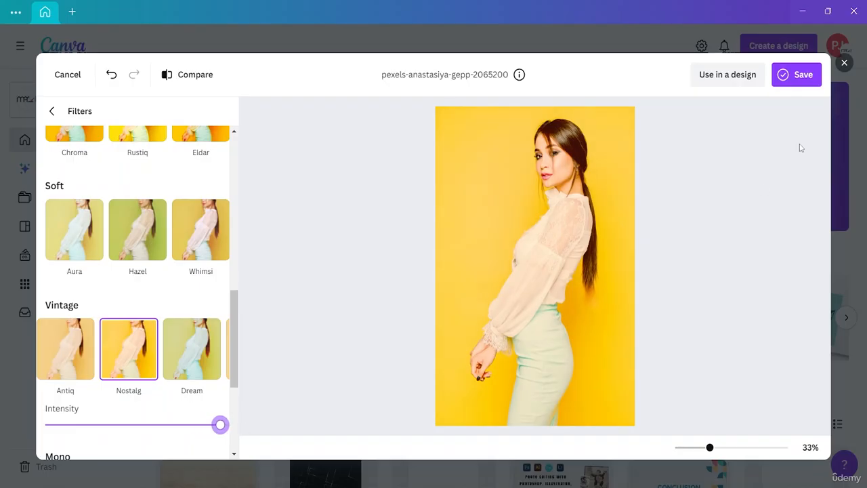
{"action": "scroll", "coordinate": [172, 263], "scroll_direction": "up", "scroll_amount": 8}
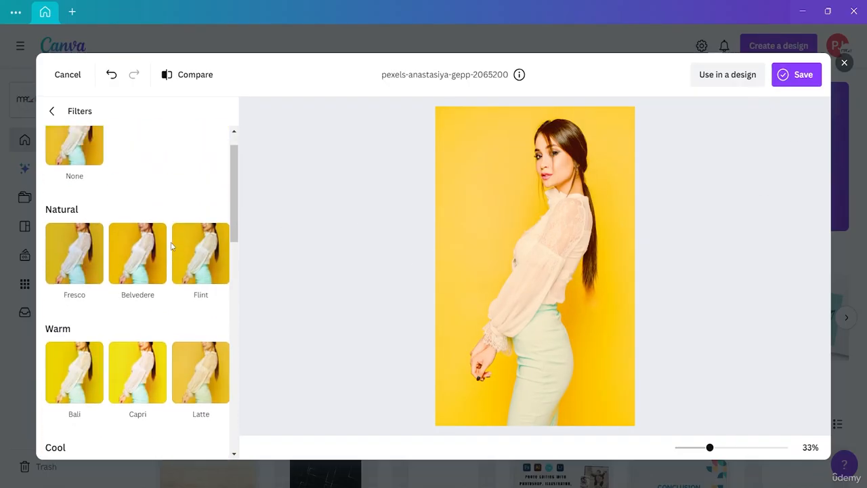
- Try the Drop and Glow shadow effects on the photo and reset the shadow to None
{"action": "left_click", "coordinate": [54, 112]}
{"action": "scroll", "coordinate": [161, 271], "scroll_direction": "down", "scroll_amount": 1}
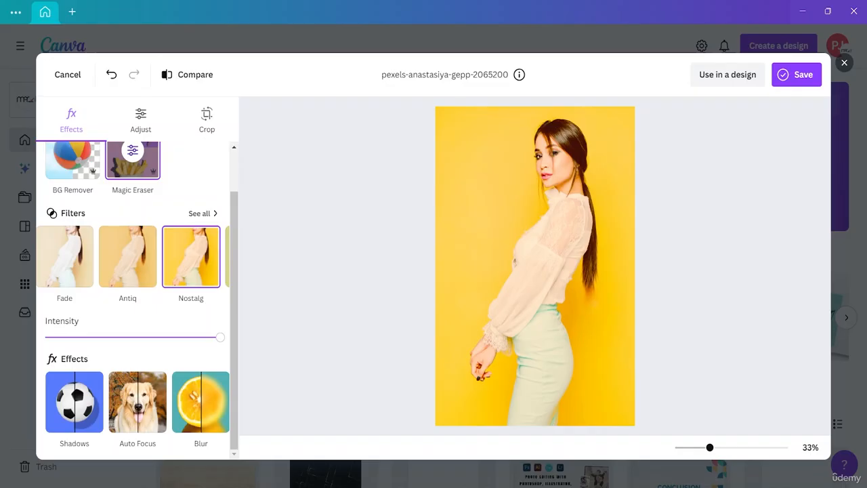
{"action": "left_click", "coordinate": [89, 425]}
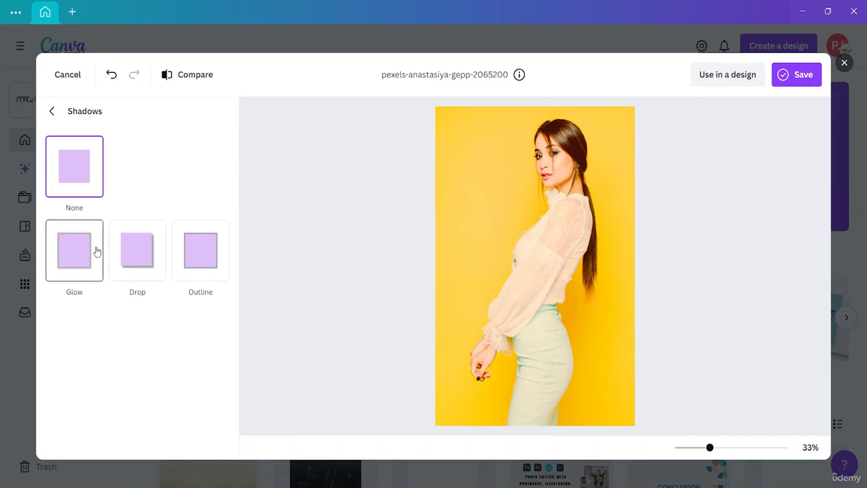
{"action": "left_click", "coordinate": [137, 266]}
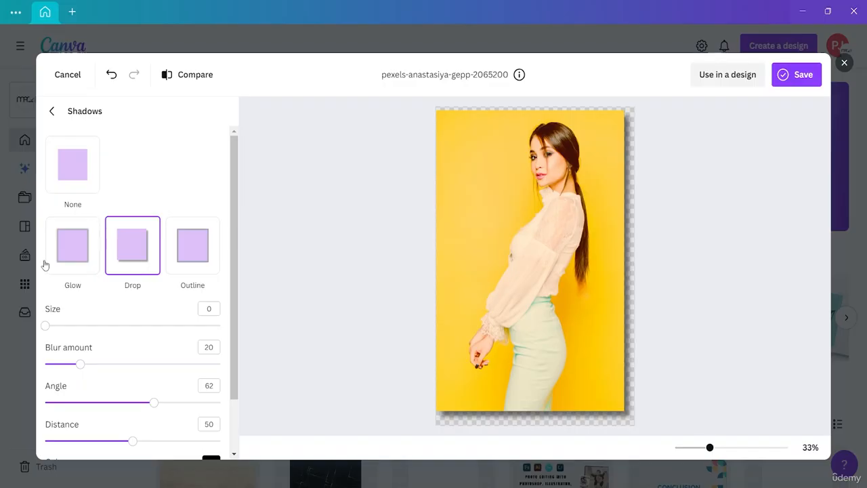
{"action": "left_click", "coordinate": [68, 250]}
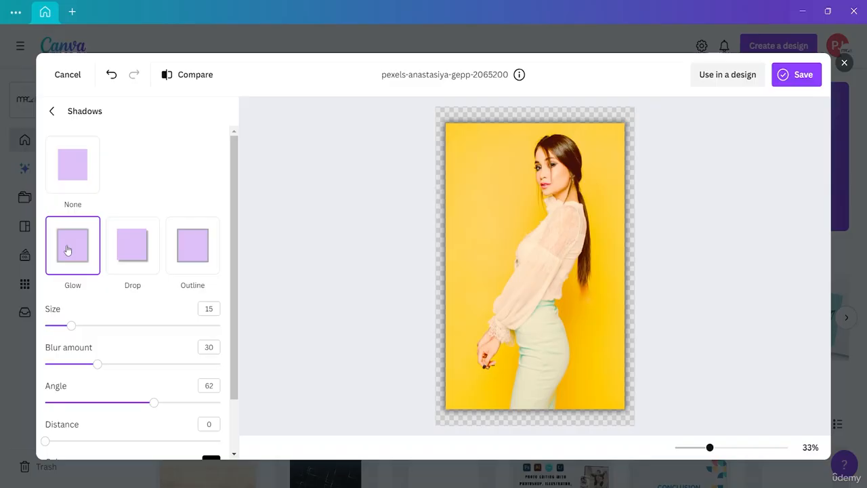
{"action": "left_click", "coordinate": [132, 264]}
{"action": "left_click", "coordinate": [69, 163]}
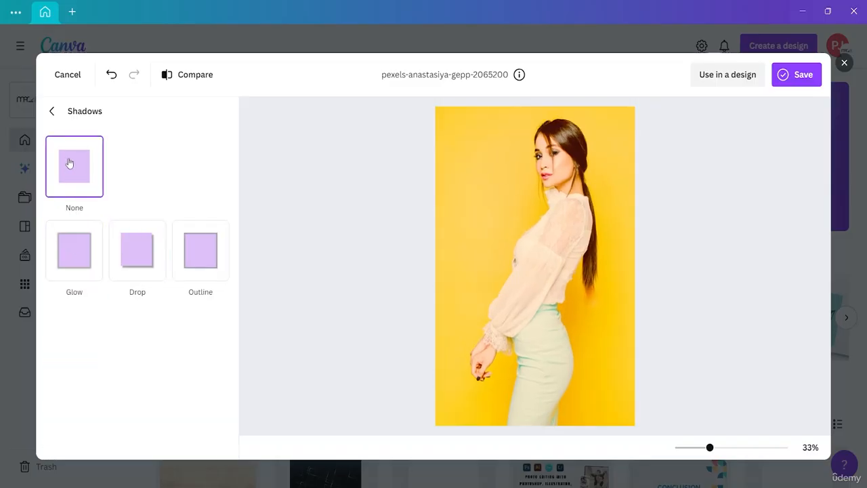
{"action": "left_click", "coordinate": [52, 115]}
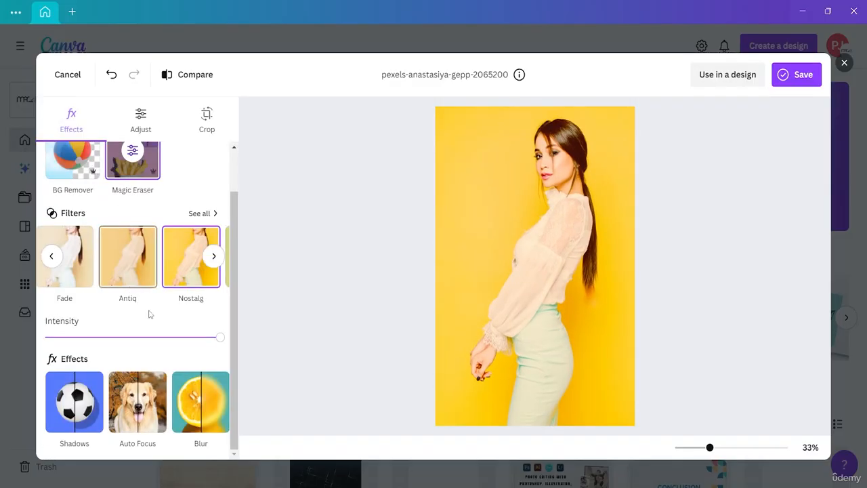
- Try Auto Focus with blur intensity 78 and focus positions 72 and 31, and undo the effect
{"action": "left_click", "coordinate": [142, 413]}
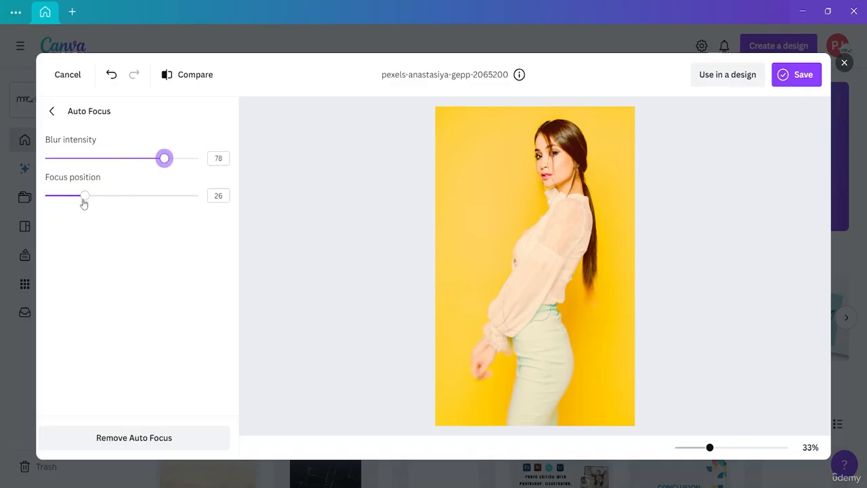
{"action": "left_click", "coordinate": [120, 197]}
{"action": "left_click_drag", "start_coordinate": [111, 196], "coordinate": [155, 268]}
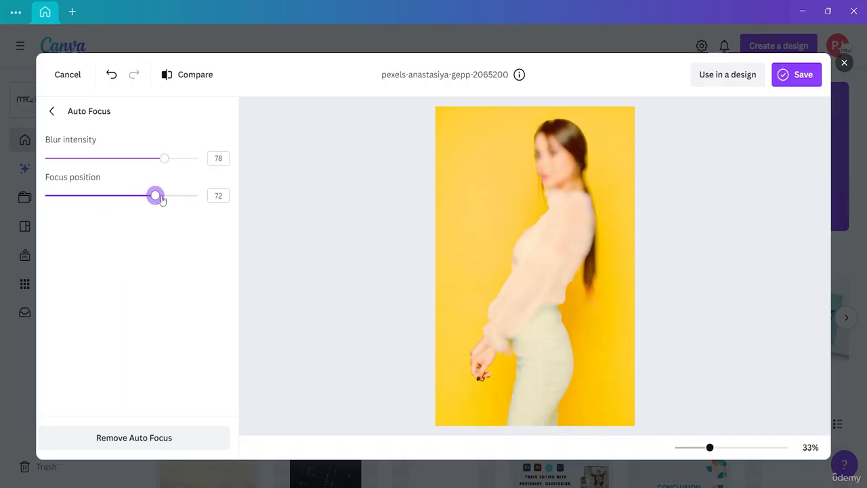
{"action": "left_click_drag", "start_coordinate": [155, 198], "coordinate": [93, 203]}
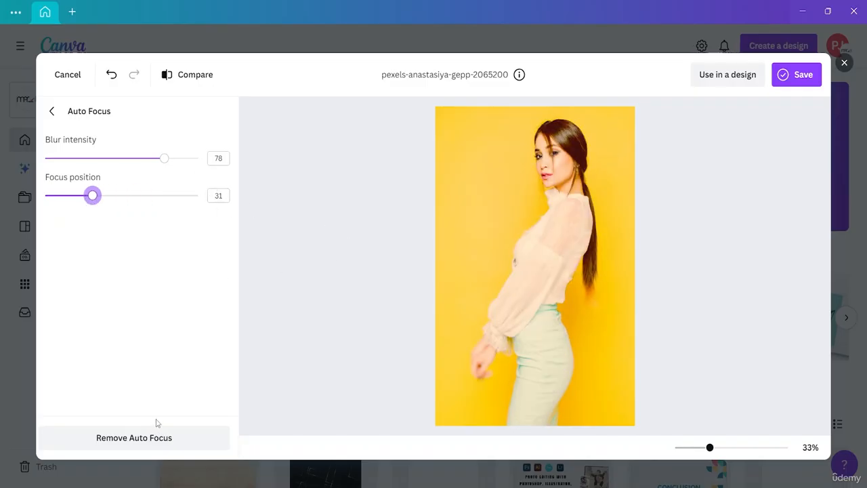
{"action": "left_click", "coordinate": [49, 112]}
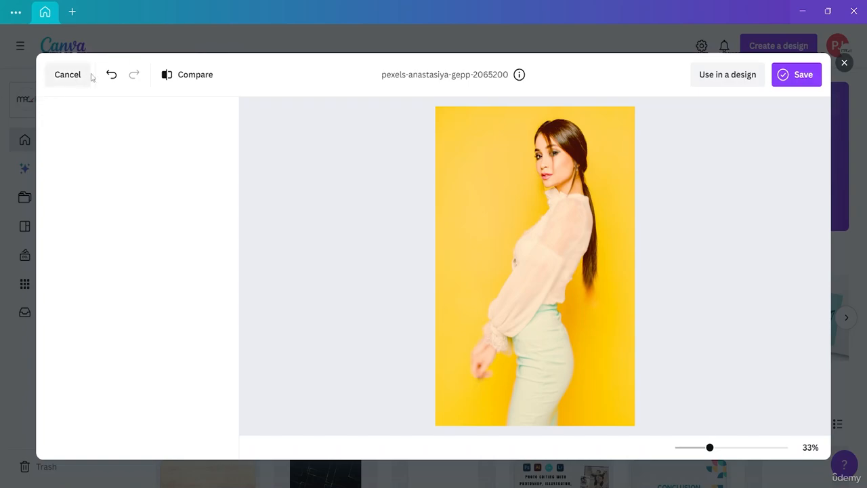
{"action": "left_click", "coordinate": [112, 75]}
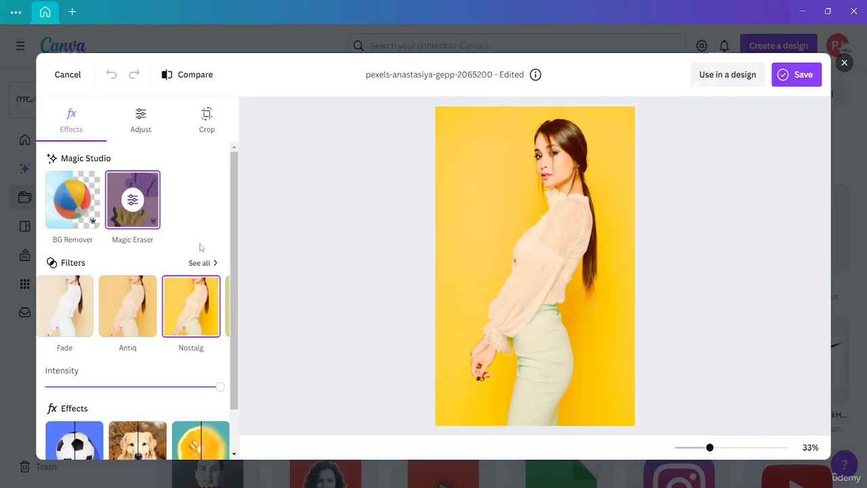
- Apply the Face Retouch effect to the portrait with Smooth skin set to 80
{"action": "scroll", "coordinate": [190, 245], "scroll_direction": "down", "scroll_amount": 1}
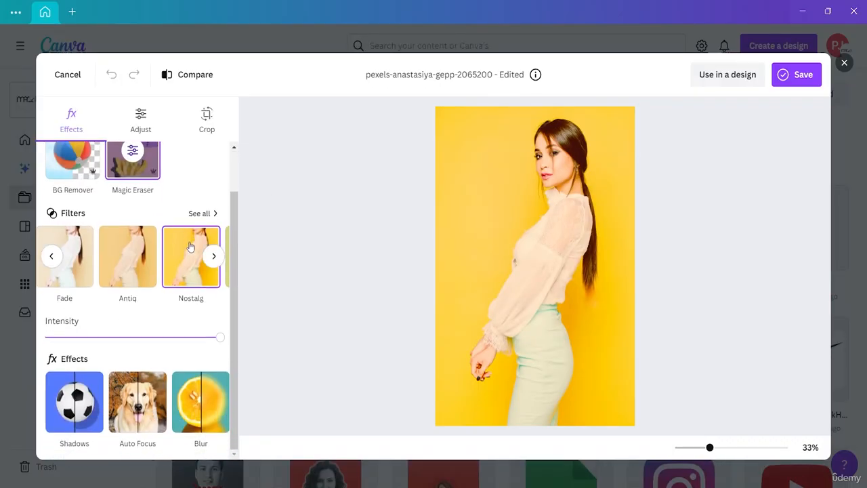
{"action": "mouse_move", "coordinate": [215, 435]}
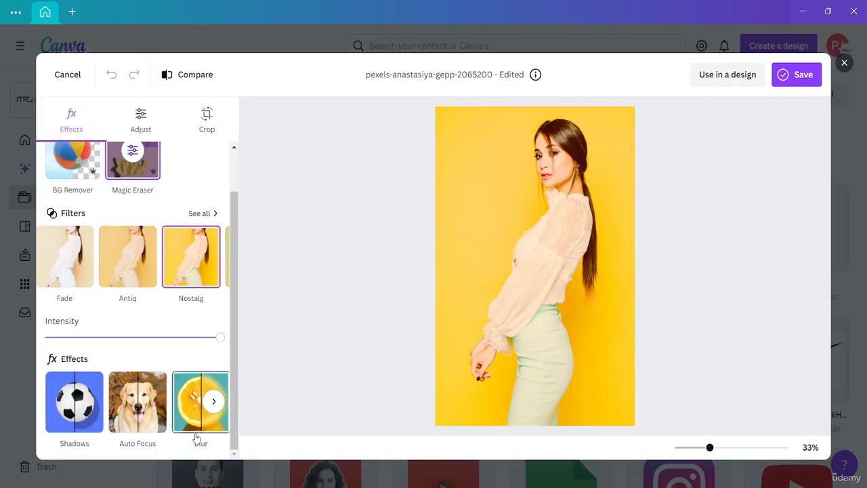
{"action": "left_click", "coordinate": [214, 403]}
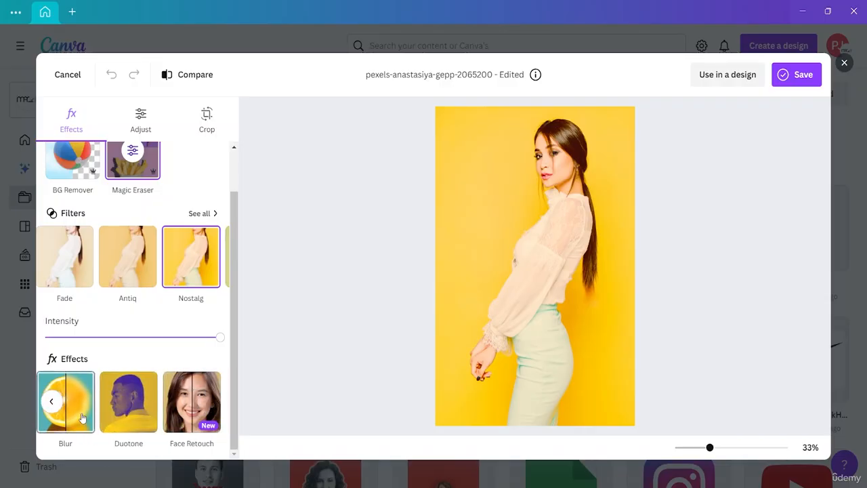
{"action": "left_click", "coordinate": [198, 416]}
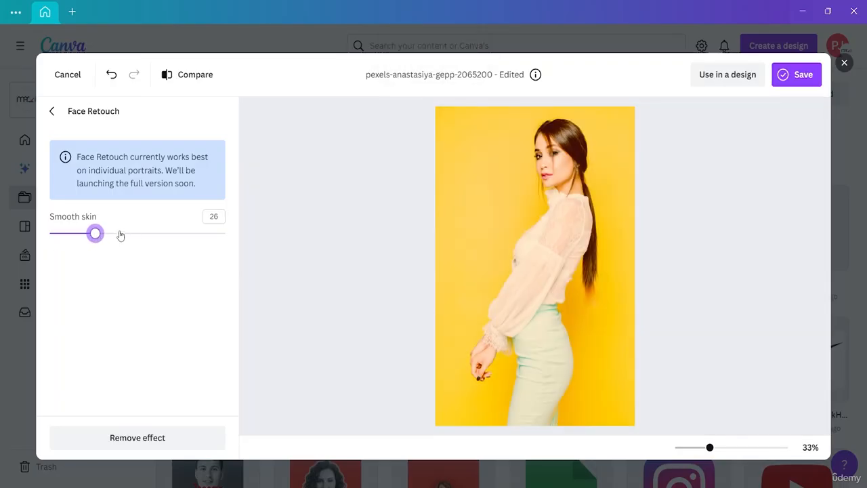
{"action": "left_click_drag", "start_coordinate": [120, 235], "coordinate": [191, 247]}
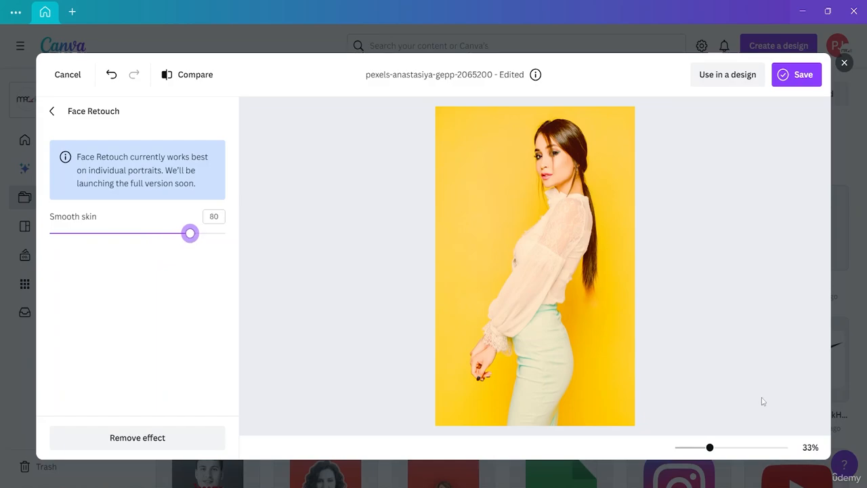
- Inspect the retouched portrait up close and raise Smooth skin above 80
{"action": "left_click_drag", "start_coordinate": [710, 448], "coordinate": [720, 449]}
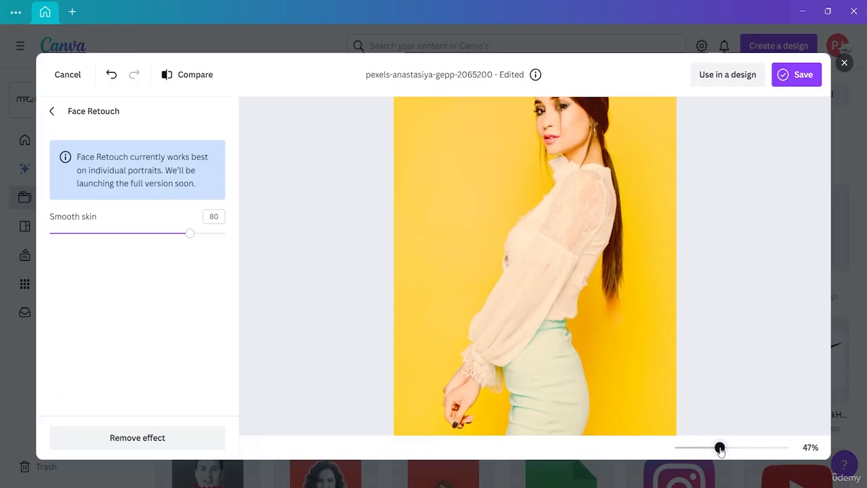
{"action": "scroll", "coordinate": [753, 240], "scroll_direction": "up", "scroll_amount": 5}
{"action": "scroll", "coordinate": [752, 241], "scroll_direction": "down", "scroll_amount": 4}
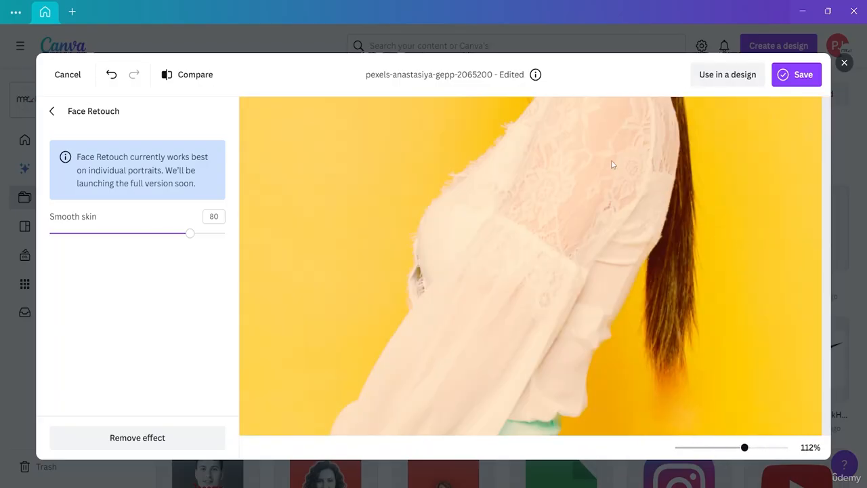
{"action": "scroll", "coordinate": [611, 174], "scroll_direction": "down", "scroll_amount": 5}
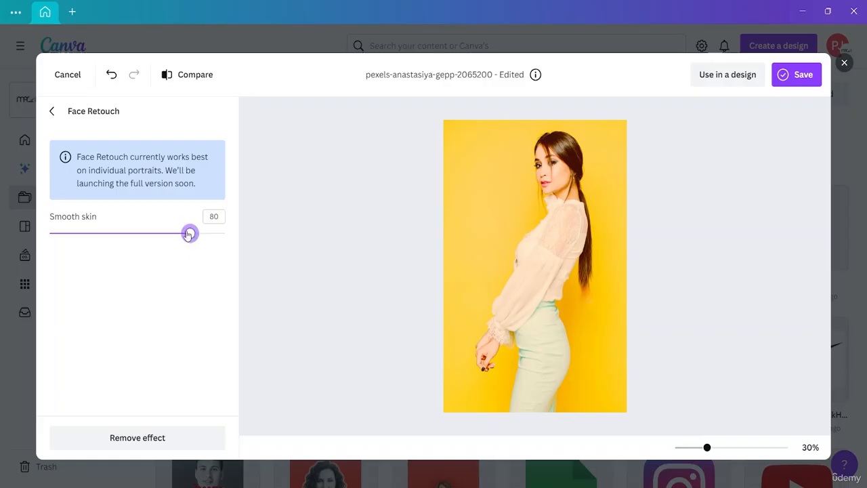
{"action": "left_click_drag", "start_coordinate": [190, 233], "coordinate": [209, 253]}
{"action": "left_click", "coordinate": [59, 119]}
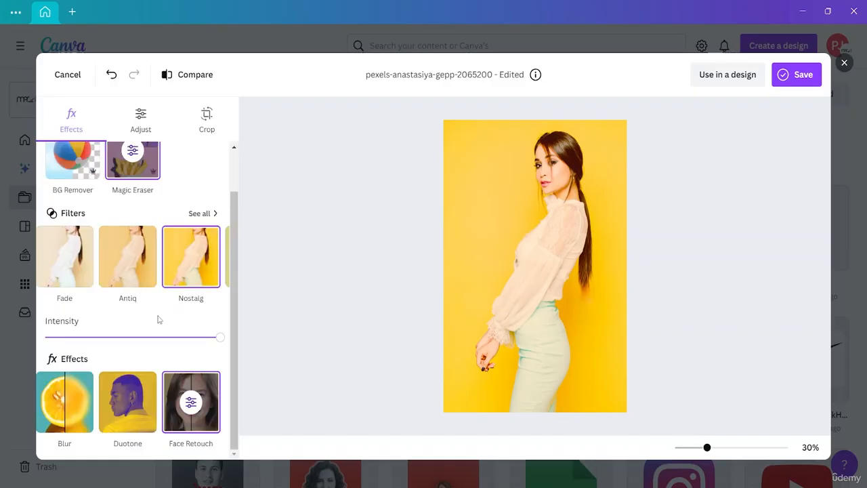
- Brush blur onto the yellow background and around the ponytail with brush size 25 and intensity 25
{"action": "left_click", "coordinate": [77, 424]}
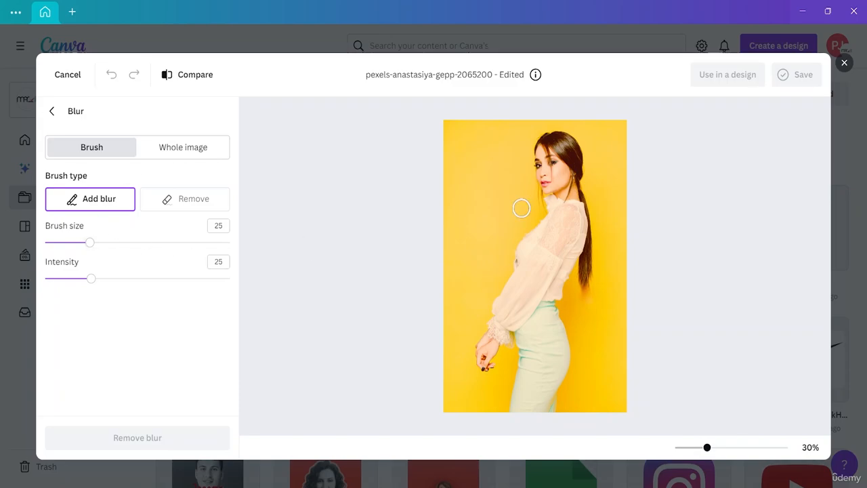
{"action": "mouse_move", "coordinate": [473, 225]}
{"action": "left_mouse_down"}
{"action": "mouse_move", "coordinate": [473, 159]}
{"action": "mouse_move", "coordinate": [490, 141]}
{"action": "mouse_move", "coordinate": [492, 193]}
{"action": "mouse_move", "coordinate": [462, 206]}
{"action": "mouse_move", "coordinate": [474, 163]}
{"action": "mouse_move", "coordinate": [490, 193]}
{"action": "mouse_move", "coordinate": [516, 171]}
{"action": "mouse_move", "coordinate": [499, 153]}
{"action": "left_mouse_up"}
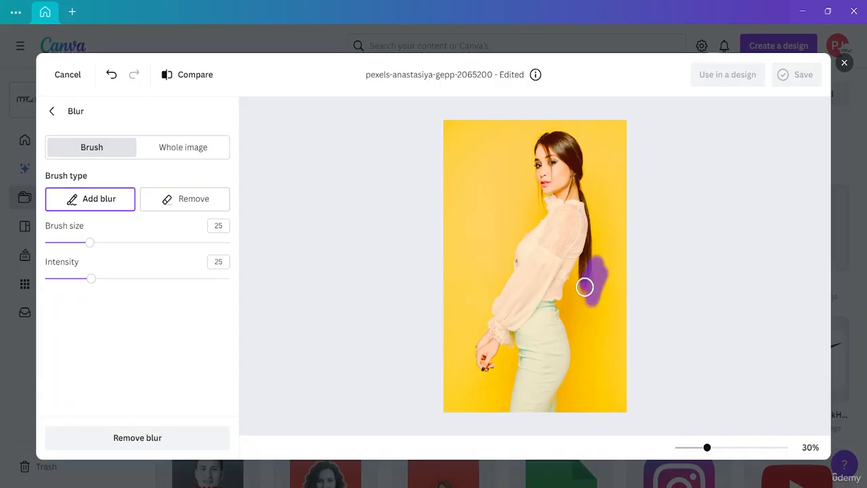
{"action": "mouse_move", "coordinate": [585, 287]}
{"action": "left_mouse_down"}
{"action": "mouse_move", "coordinate": [573, 315]}
{"action": "mouse_move", "coordinate": [580, 351]}
{"action": "mouse_move", "coordinate": [592, 315]}
{"action": "mouse_move", "coordinate": [607, 303]}
{"action": "mouse_move", "coordinate": [606, 310]}
{"action": "mouse_move", "coordinate": [608, 275]}
{"action": "left_mouse_up"}
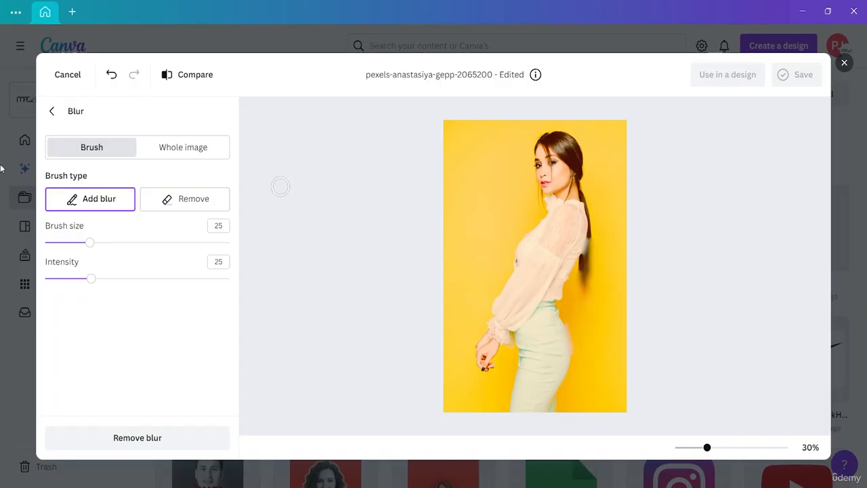
- Remove the brushed blur around the ponytail with brush size 25 and intensity 100
{"action": "left_click", "coordinate": [184, 199]}
{"action": "mouse_move", "coordinate": [600, 233]}
{"action": "left_mouse_down"}
{"action": "mouse_move", "coordinate": [583, 283]}
{"action": "mouse_move", "coordinate": [608, 337]}
{"action": "mouse_move", "coordinate": [580, 248]}
{"action": "mouse_move", "coordinate": [578, 265]}
{"action": "mouse_move", "coordinate": [589, 194]}
{"action": "mouse_move", "coordinate": [604, 247]}
{"action": "mouse_move", "coordinate": [605, 222]}
{"action": "mouse_move", "coordinate": [604, 252]}
{"action": "left_mouse_up"}
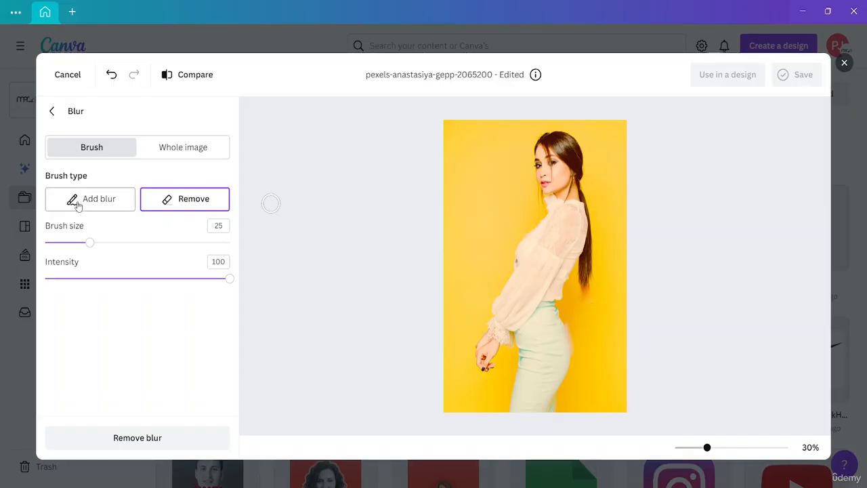
{"action": "left_click", "coordinate": [51, 112]}
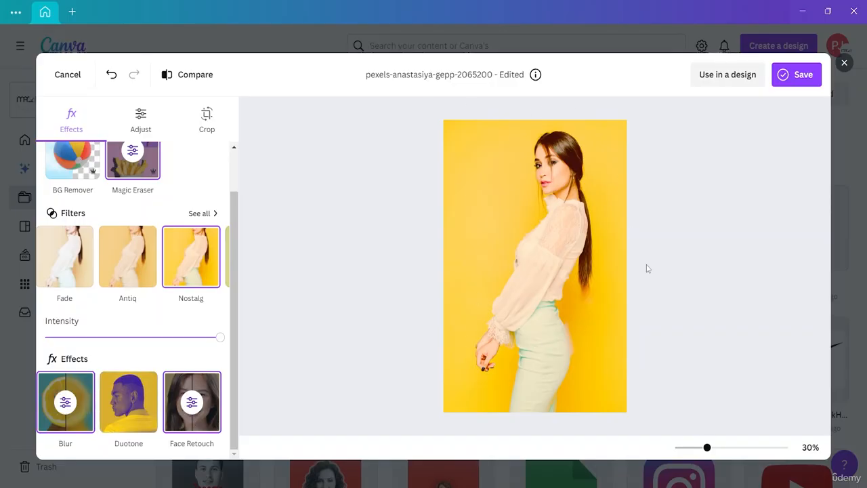
- Browse the Duotone presets, try a pale grey-toned one on the photo, and reset Duotone to None
{"action": "left_click", "coordinate": [129, 412]}
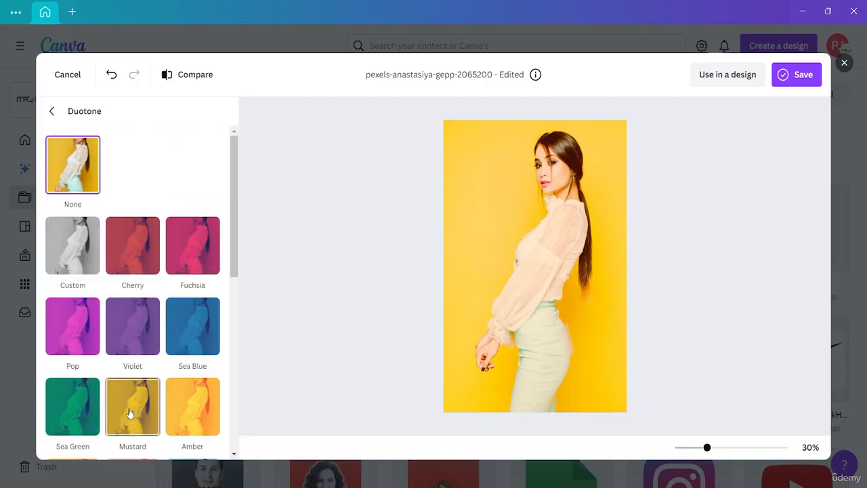
{"action": "scroll", "coordinate": [126, 261], "scroll_direction": "down", "scroll_amount": 1}
{"action": "scroll", "coordinate": [127, 264], "scroll_direction": "down", "scroll_amount": 5}
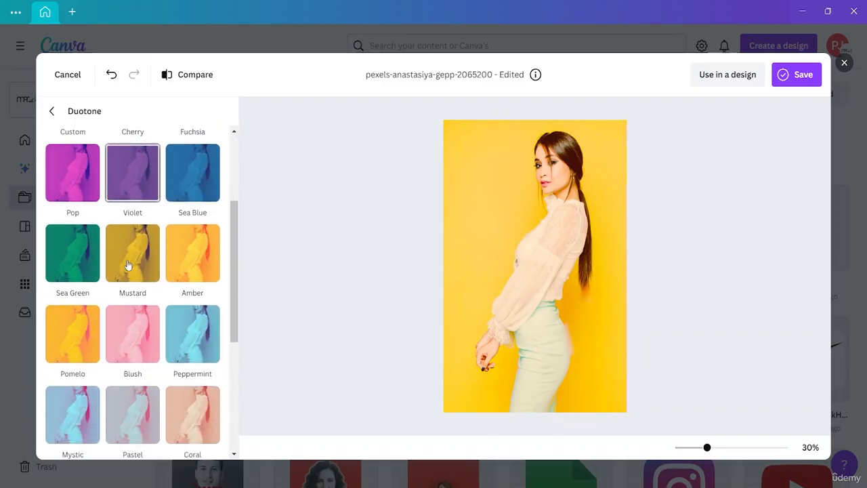
{"action": "scroll", "coordinate": [128, 264], "scroll_direction": "up", "scroll_amount": 1}
{"action": "scroll", "coordinate": [127, 264], "scroll_direction": "up", "scroll_amount": 5}
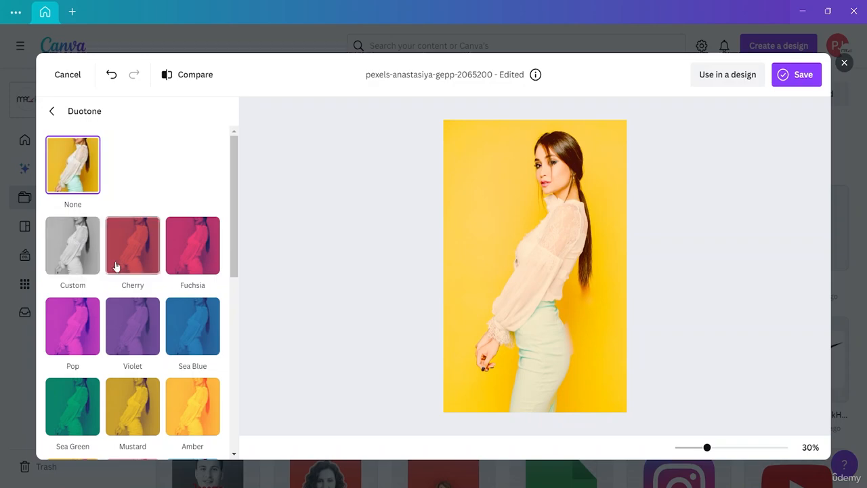
{"action": "scroll", "coordinate": [135, 277], "scroll_direction": "down", "scroll_amount": 3}
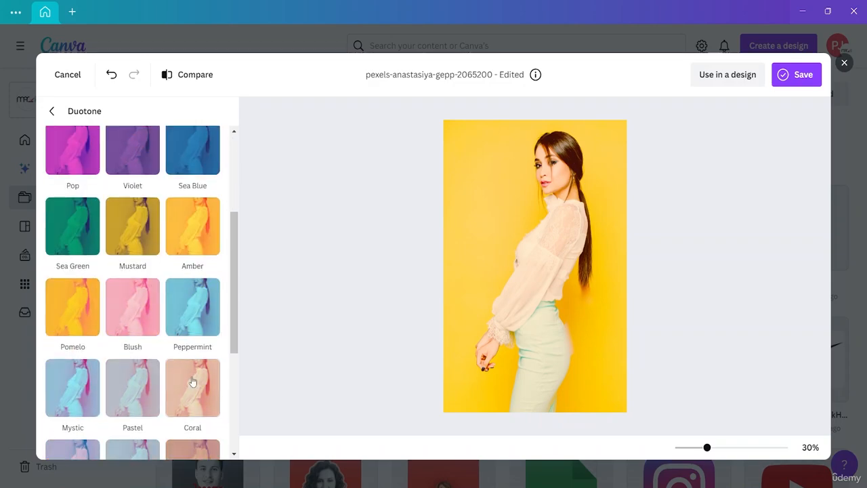
{"action": "scroll", "coordinate": [191, 382], "scroll_direction": "down", "scroll_amount": 4}
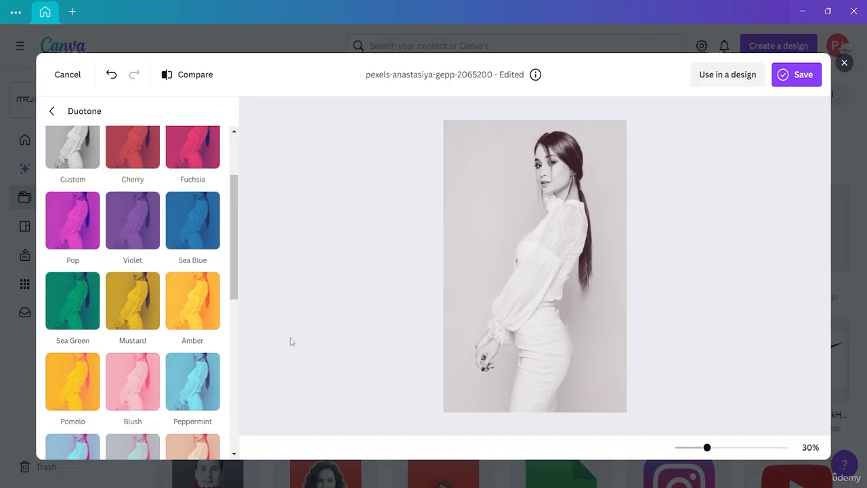
{"action": "scroll", "coordinate": [163, 329], "scroll_direction": "down", "scroll_amount": 5}
{"action": "scroll", "coordinate": [163, 329], "scroll_direction": "up", "scroll_amount": 5}
{"action": "scroll", "coordinate": [125, 190], "scroll_direction": "up", "scroll_amount": 1}
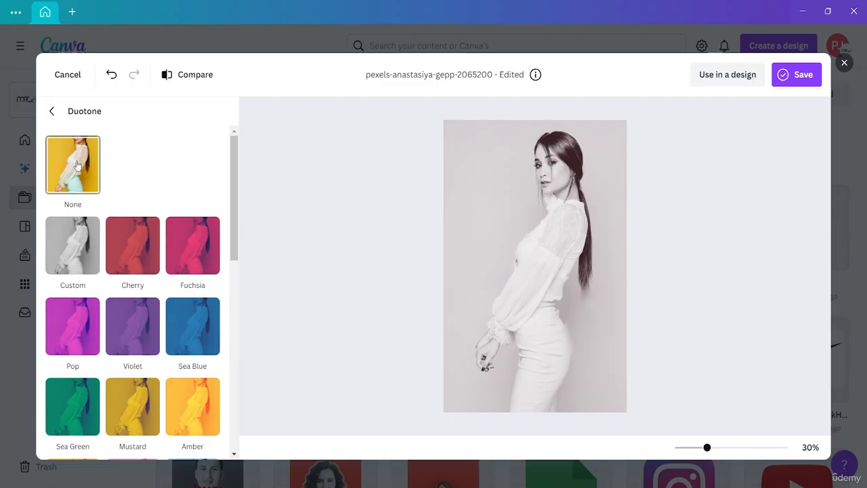
{"action": "left_click", "coordinate": [77, 165]}
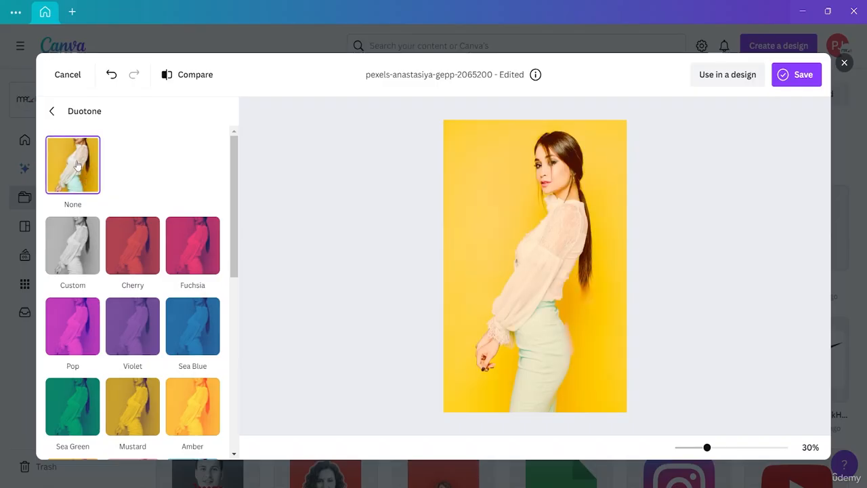
- Crop the portrait freeform, trimming a strip of yellow background from both its left and right sides, and apply the crop
{"action": "left_click", "coordinate": [52, 111]}
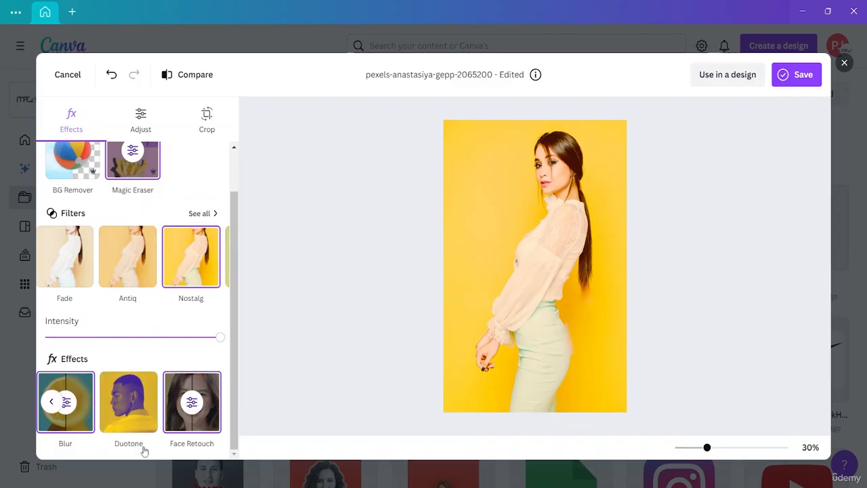
{"action": "left_click", "coordinate": [50, 404]}
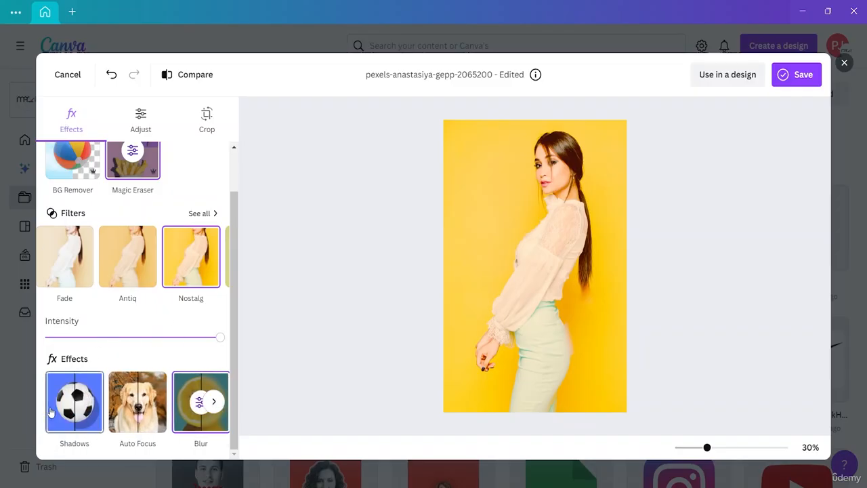
{"action": "scroll", "coordinate": [203, 147], "scroll_direction": "up", "scroll_amount": 1}
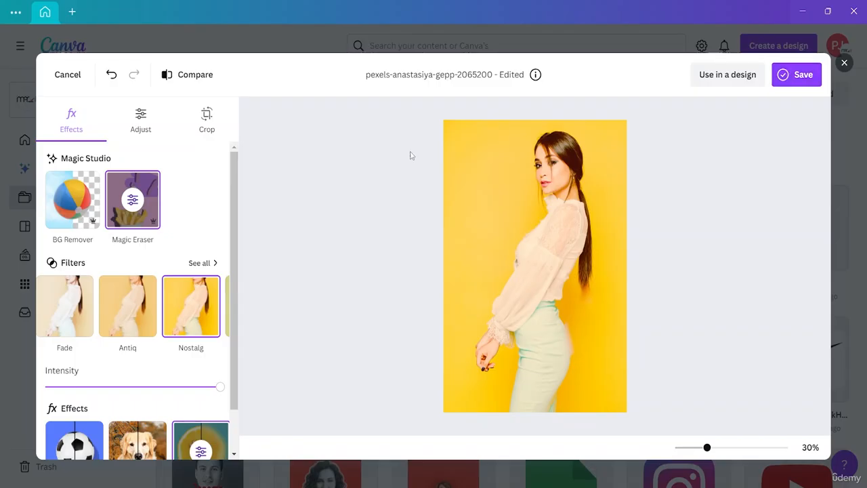
{"action": "left_click", "coordinate": [207, 118]}
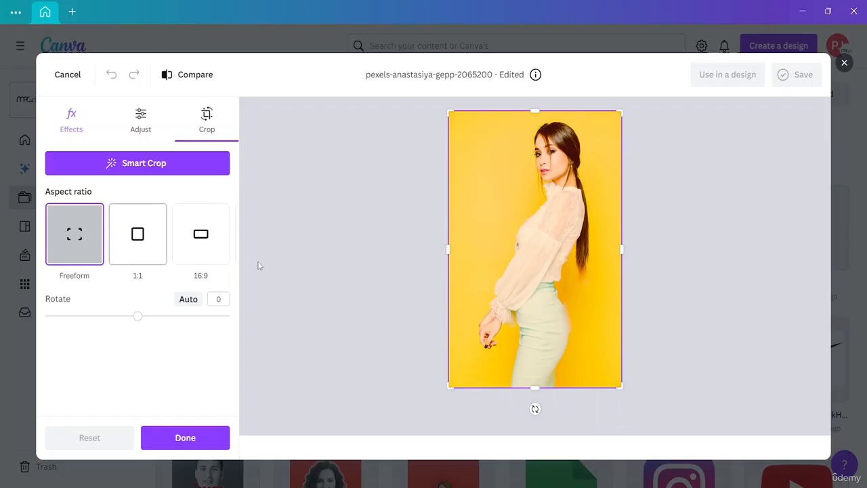
{"action": "left_click", "coordinate": [224, 240]}
{"action": "left_click", "coordinate": [223, 237]}
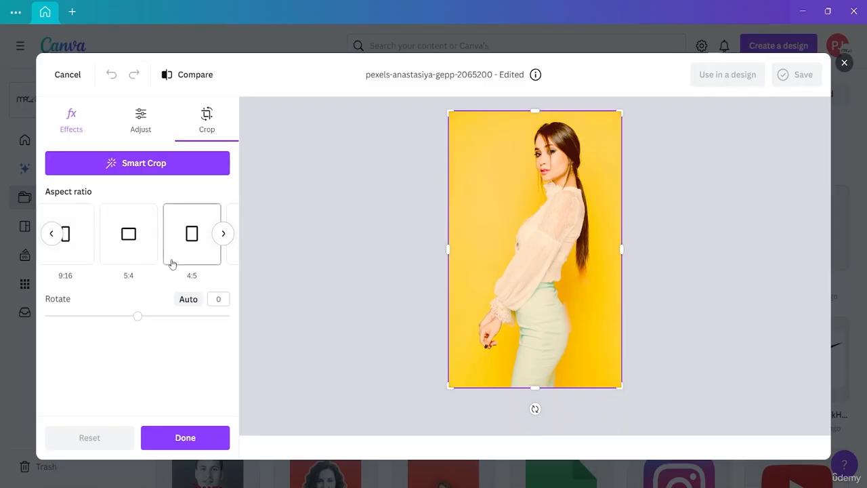
{"action": "left_click", "coordinate": [225, 234]}
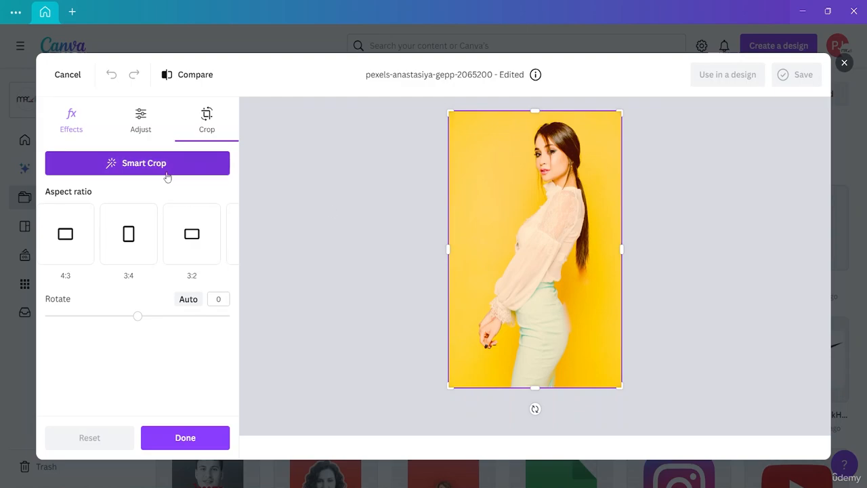
{"action": "left_click_drag", "start_coordinate": [448, 250], "coordinate": [474, 259]}
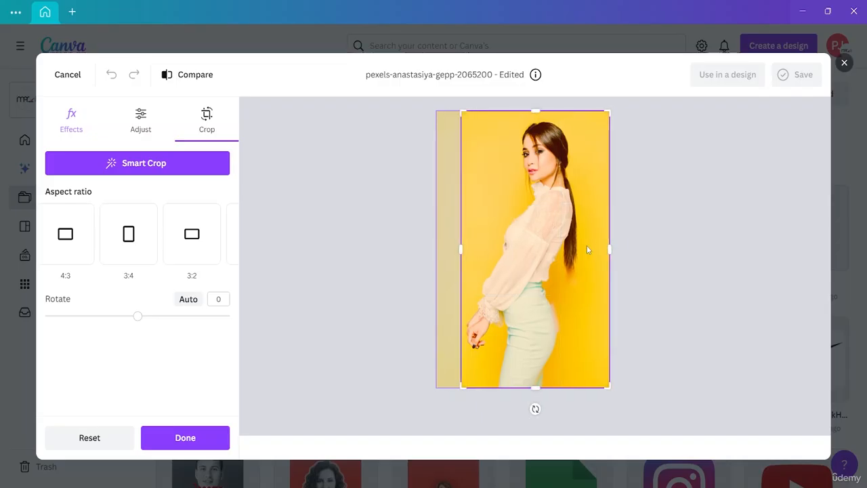
{"action": "left_click_drag", "start_coordinate": [606, 248], "coordinate": [589, 250]}
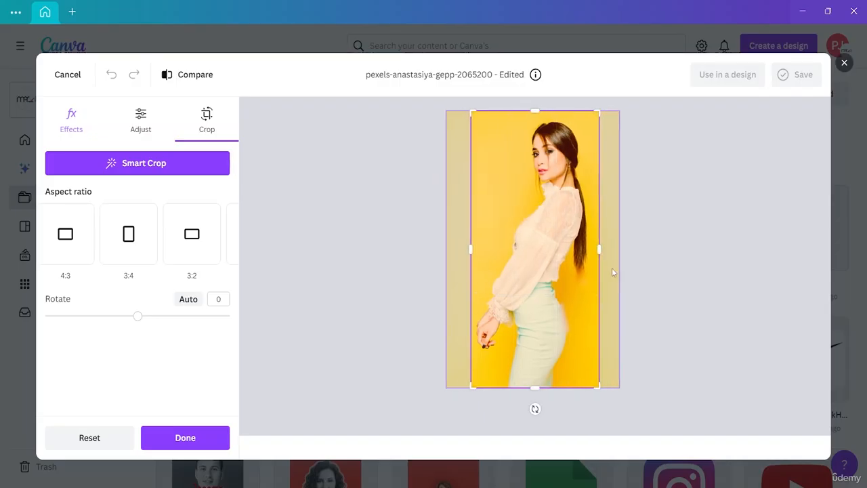
{"action": "left_click", "coordinate": [185, 439]}
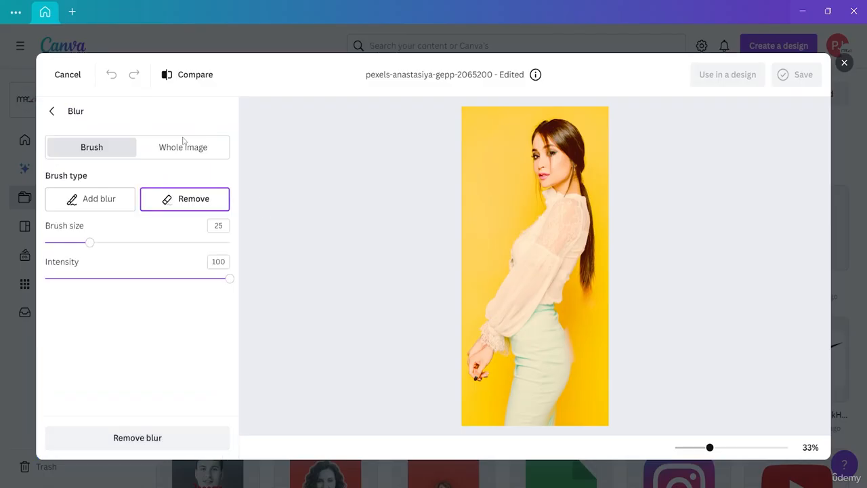
{"action": "left_click", "coordinate": [60, 120]}
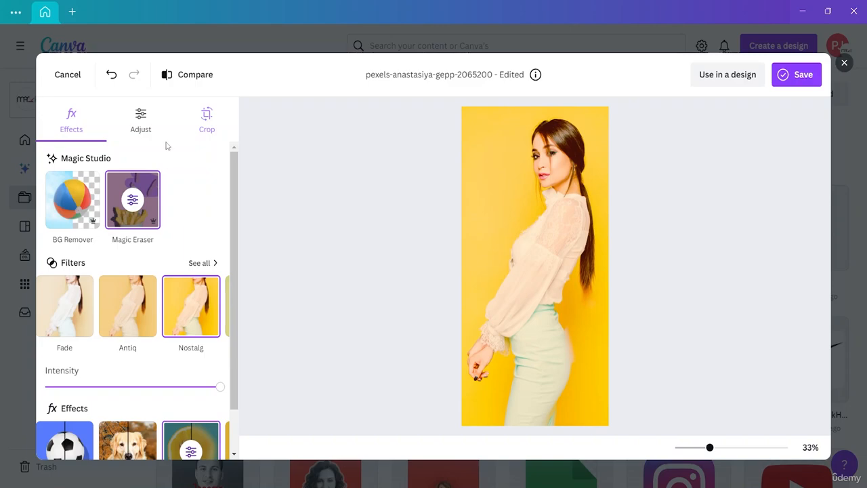
- Download the edited photo as a PNG named "Edit Canva" into the Desktop's "Photo Editing with Photoshop, Illustrator,Canva and Lightroom Resource File" folder
{"action": "left_click", "coordinate": [788, 76]}
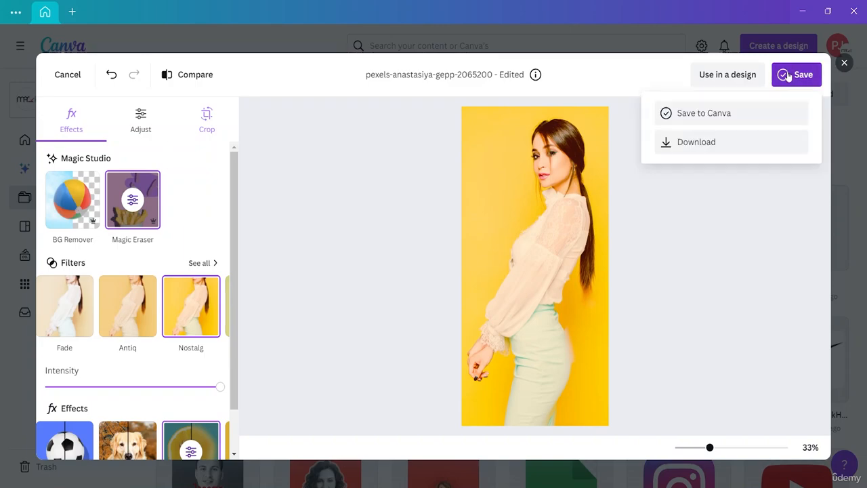
{"action": "left_click", "coordinate": [690, 146]}
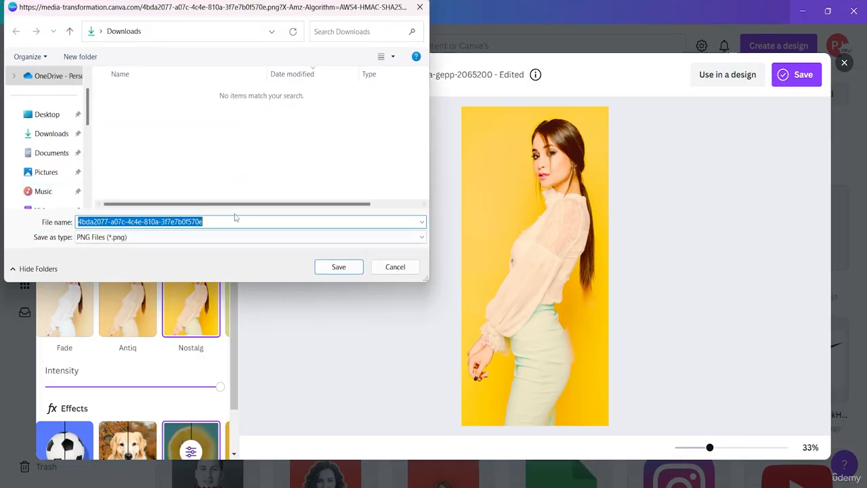
{"action": "left_click", "coordinate": [47, 114]}
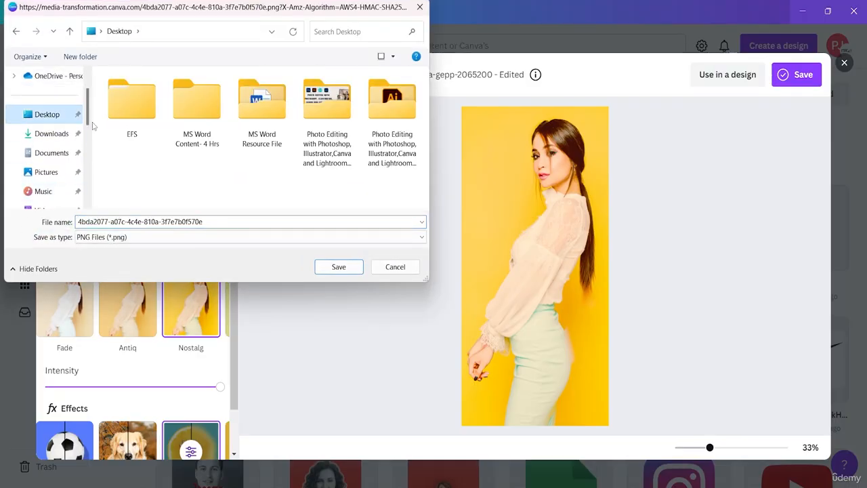
{"action": "double_click", "coordinate": [391, 146]}
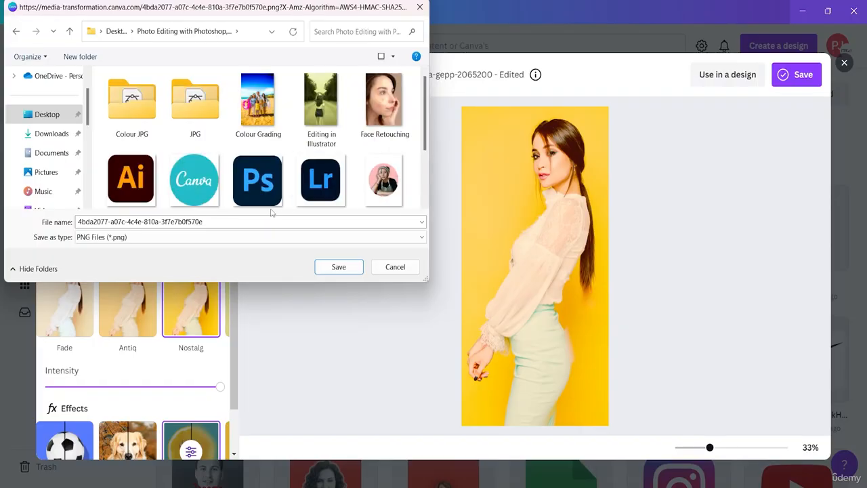
{"action": "left_click", "coordinate": [216, 221]}
{"action": "key", "text": "BackSpace"}
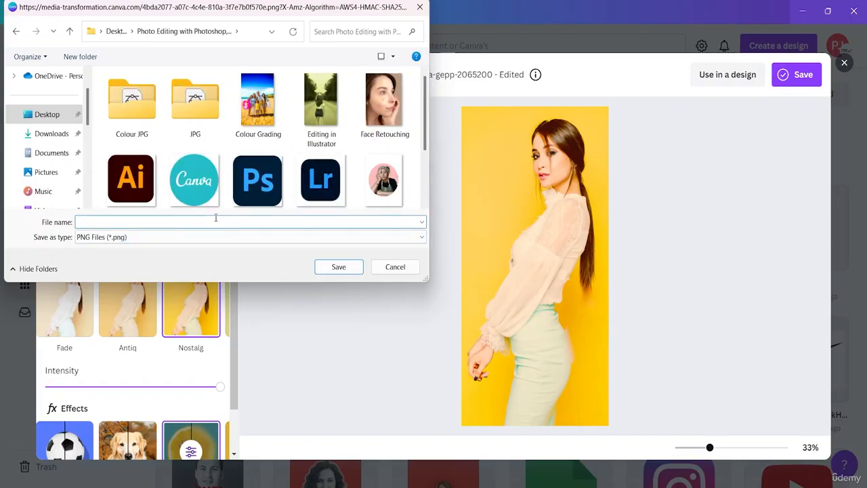
{"action": "type", "text": "Edit Canva"}
{"action": "left_click", "coordinate": [338, 267]}
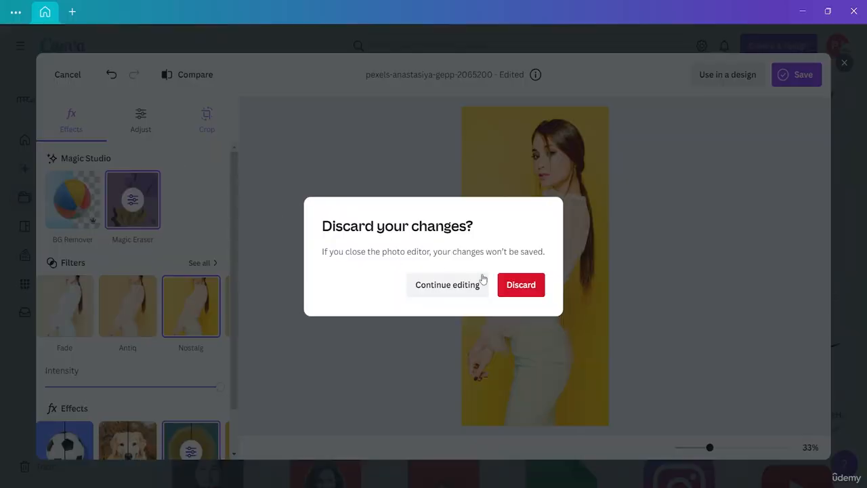
- Close the photo editor, discarding the unsaved changes, and clear the text selection on the Uploads page
{"action": "left_click", "coordinate": [509, 293]}
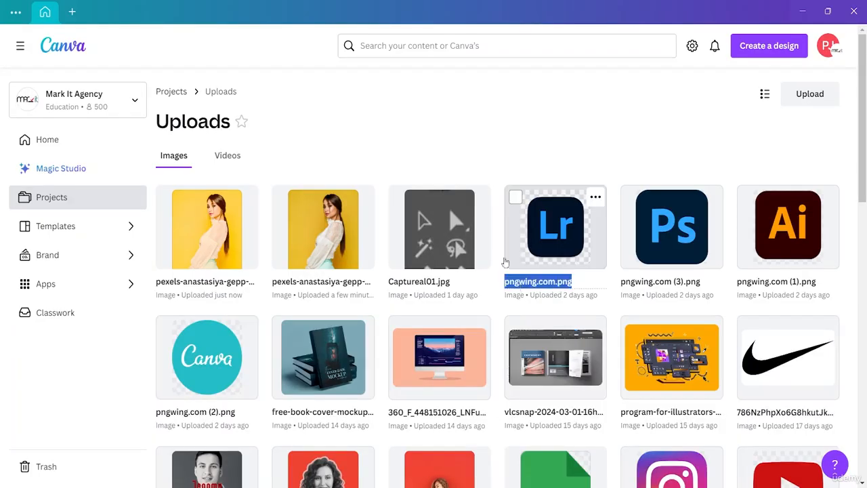
{"action": "left_click", "coordinate": [355, 140]}
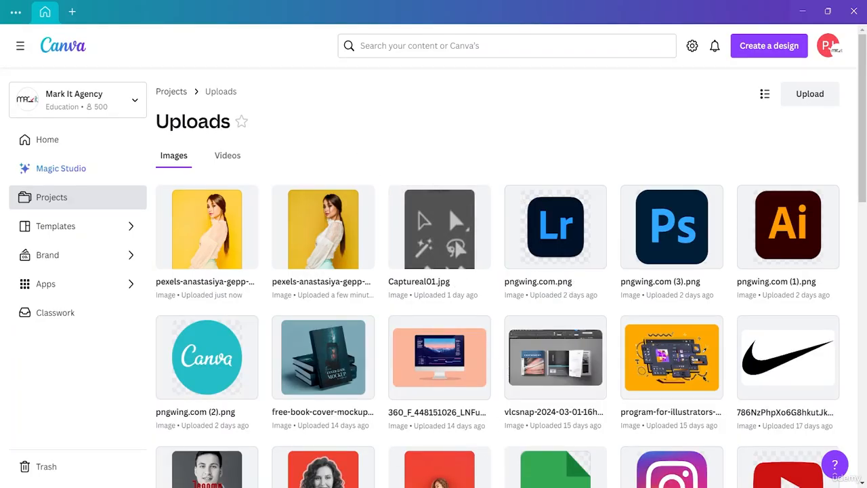
- Switch to File Explorer and view the original unedited portrait from the Desktop resource folder once in Photos
{"action": "key", "text": "super+e"}
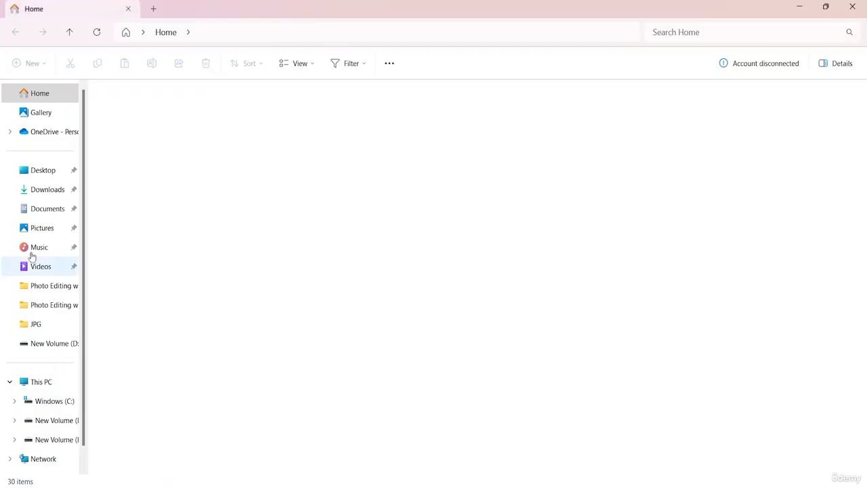
{"action": "left_click", "coordinate": [39, 194]}
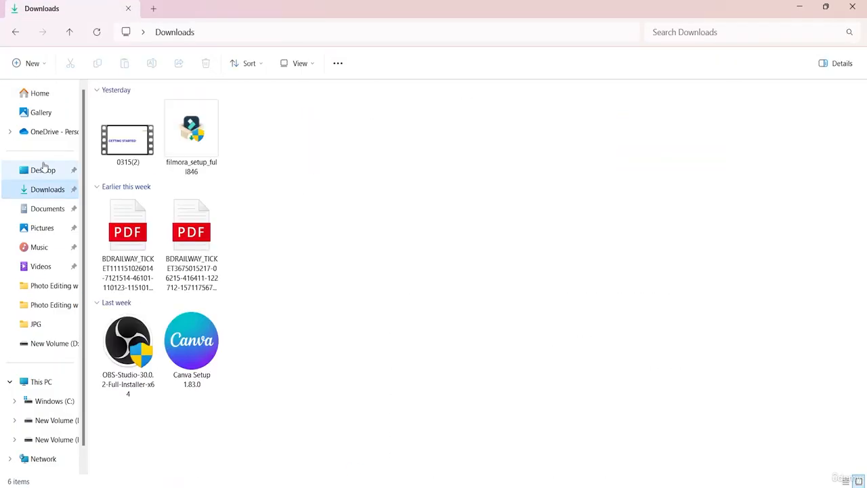
{"action": "left_click", "coordinate": [43, 170]}
{"action": "double_click", "coordinate": [398, 155]}
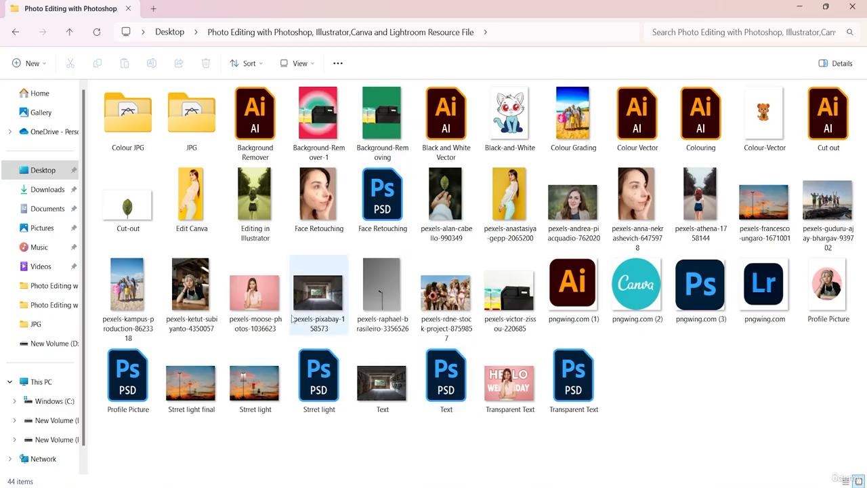
{"action": "double_click", "coordinate": [510, 205]}
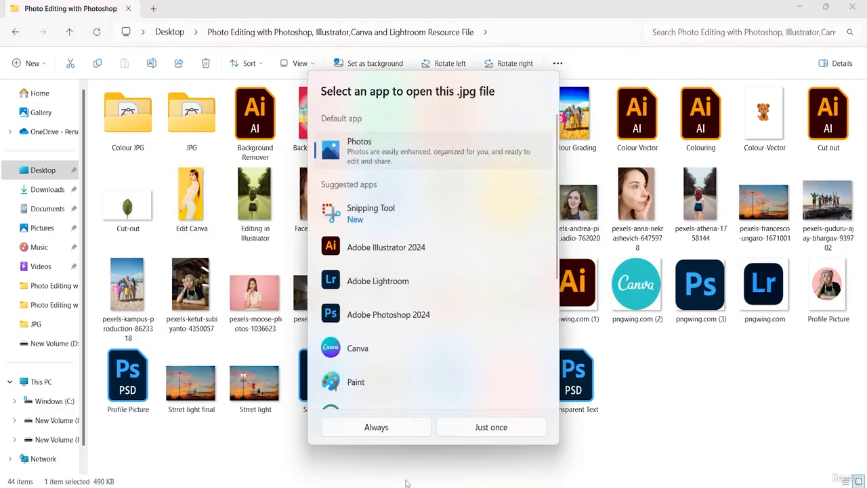
{"action": "left_click", "coordinate": [482, 428]}
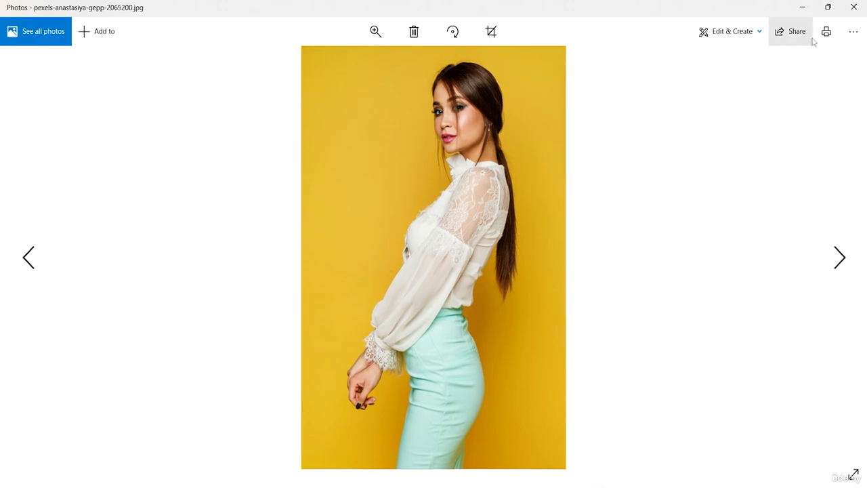
{"action": "left_click", "coordinate": [854, 7]}
- View the exported Edit Canva image once in Photos for comparison, and close File Explorer
{"action": "double_click", "coordinate": [187, 205]}
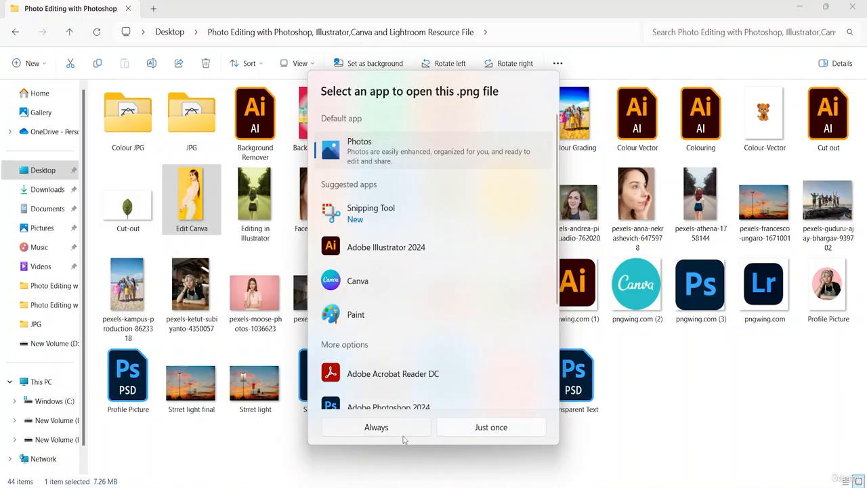
{"action": "left_click", "coordinate": [485, 428]}
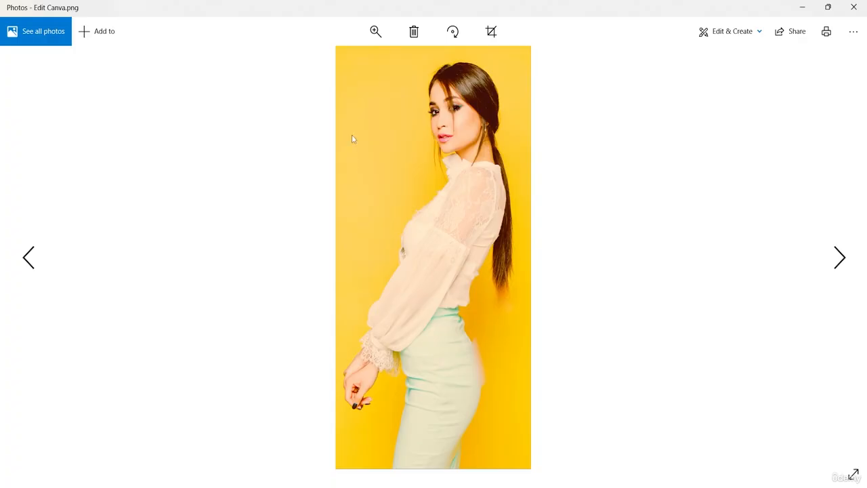
{"action": "left_click", "coordinate": [853, 7]}
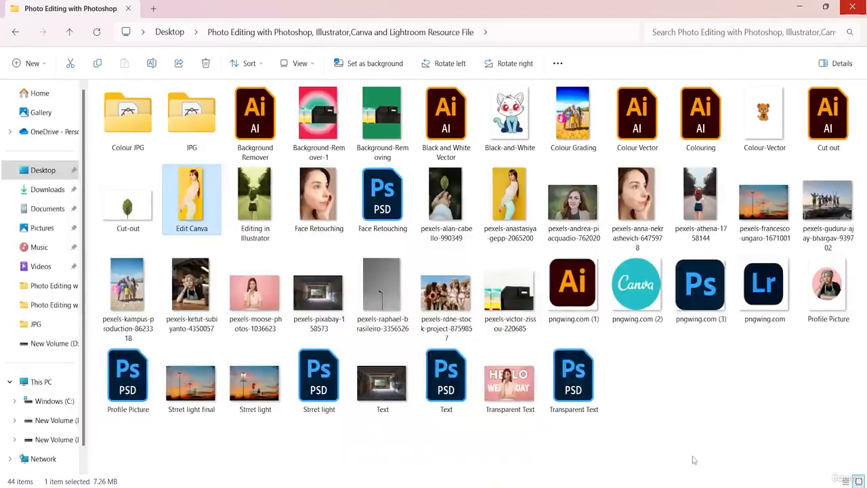
{"action": "left_click", "coordinate": [692, 460]}
{"action": "left_click", "coordinate": [853, 6]}
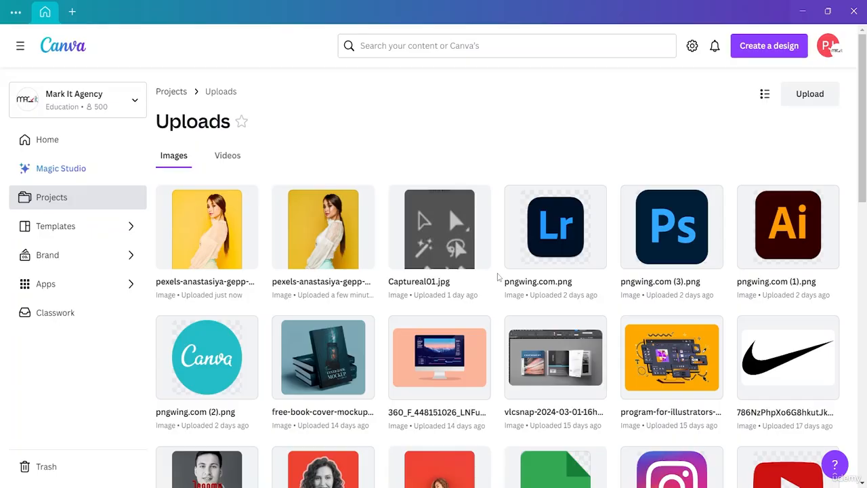
- Create a new custom-size design in Canva using the recent 1000 × 1500 px size
{"action": "left_click", "coordinate": [756, 52]}
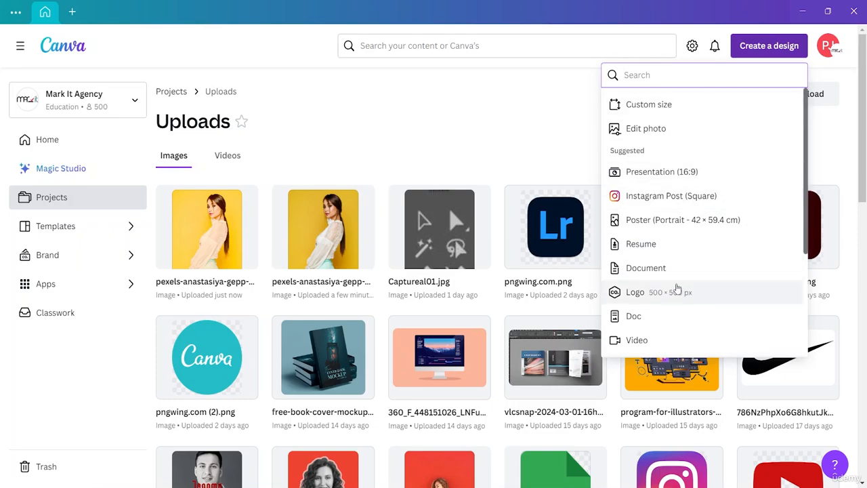
{"action": "left_click", "coordinate": [701, 107]}
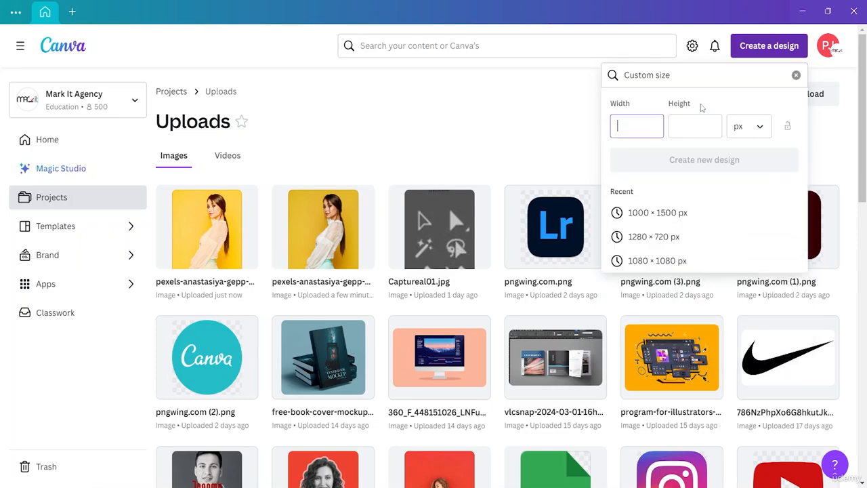
{"action": "left_click", "coordinate": [664, 214]}
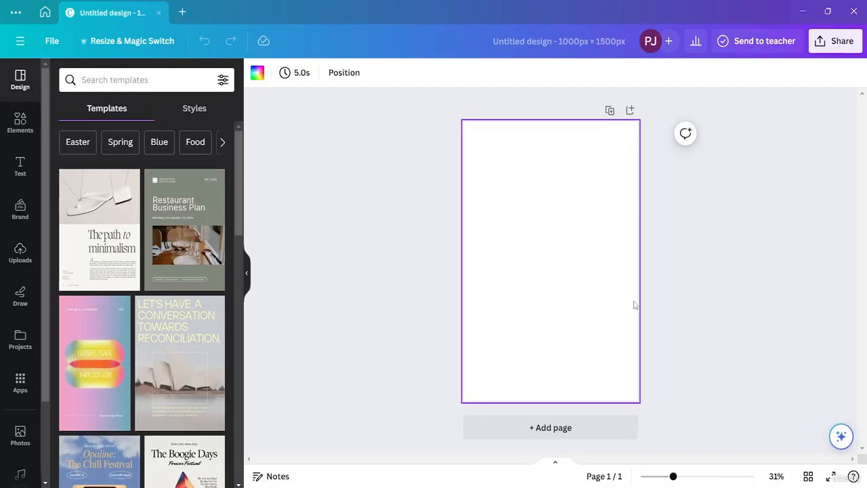
- Upload the Edit Canva image from the resource folder and place it on the blank page
{"action": "left_click", "coordinate": [20, 252]}
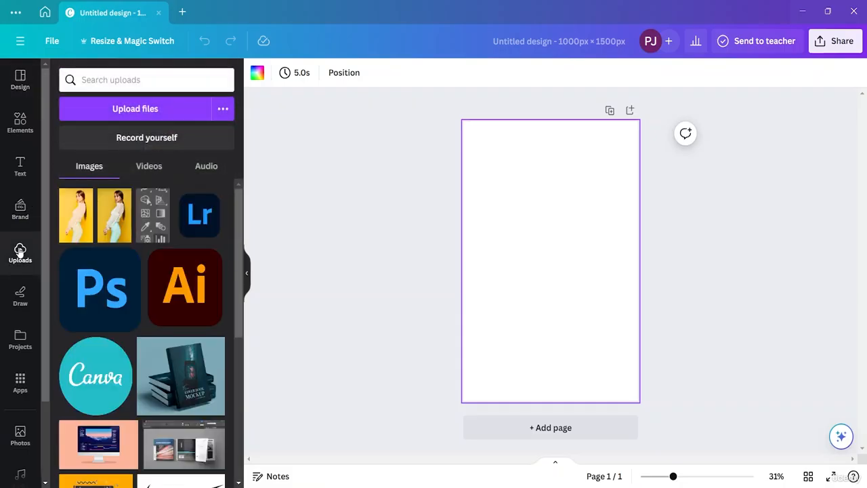
{"action": "left_click", "coordinate": [104, 120]}
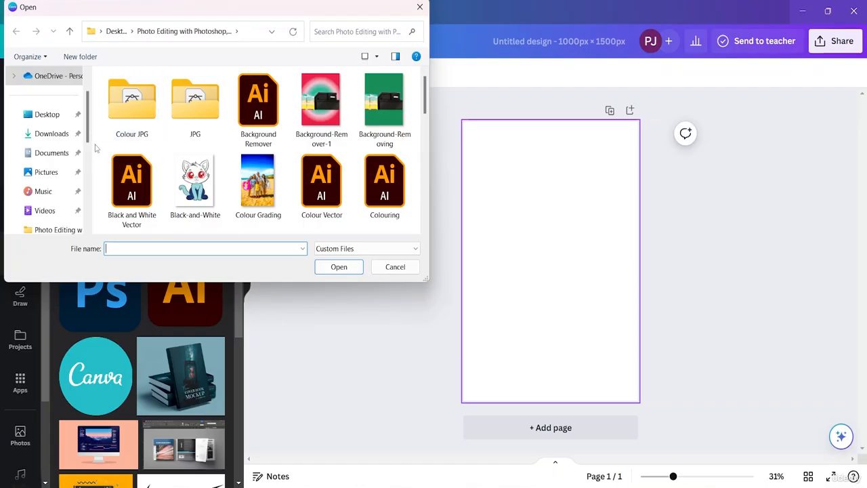
{"action": "scroll", "coordinate": [324, 135], "scroll_direction": "down", "scroll_amount": 3}
{"action": "scroll", "coordinate": [328, 140], "scroll_direction": "up", "scroll_amount": 2}
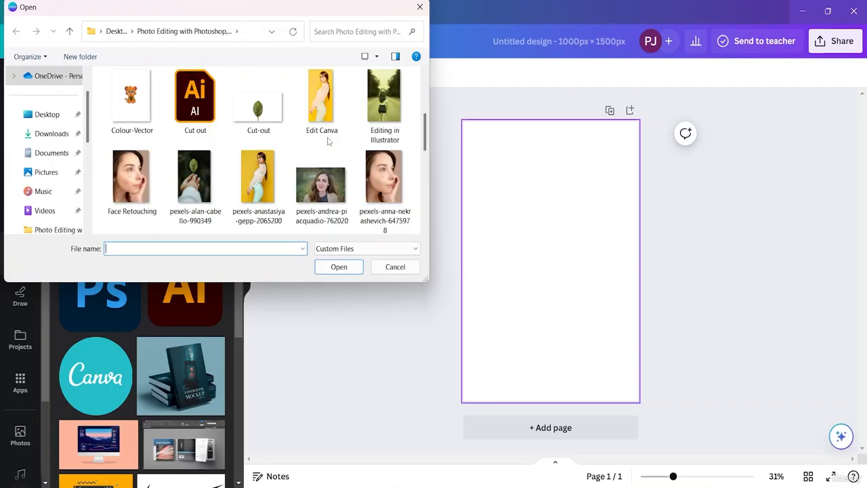
{"action": "double_click", "coordinate": [330, 140]}
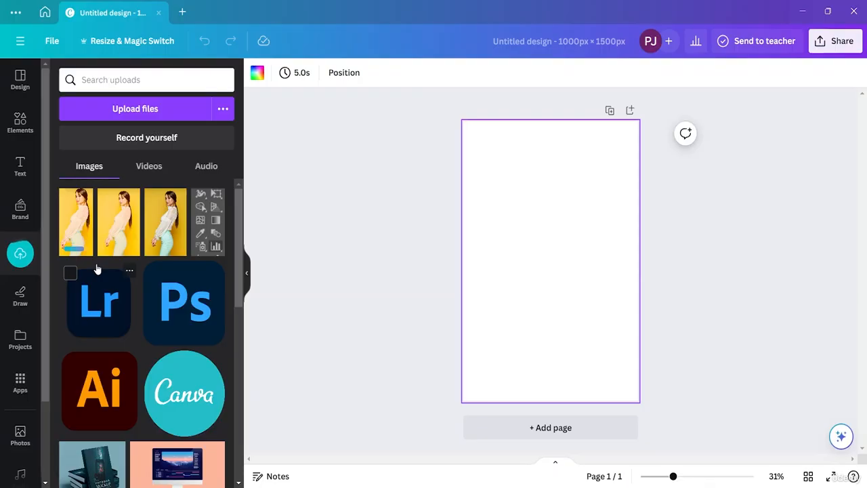
{"action": "left_click", "coordinate": [78, 234]}
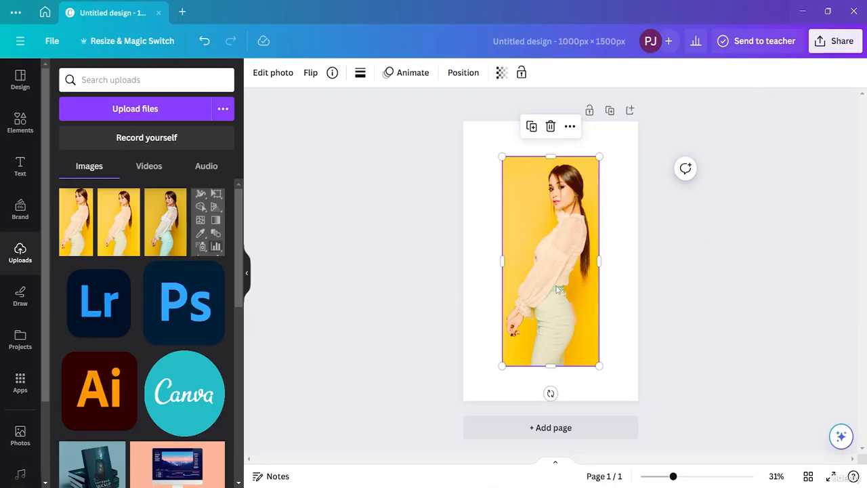
- Enlarge the portrait and centre it on the page with white margins on all sides
{"action": "left_click", "coordinate": [253, 282]}
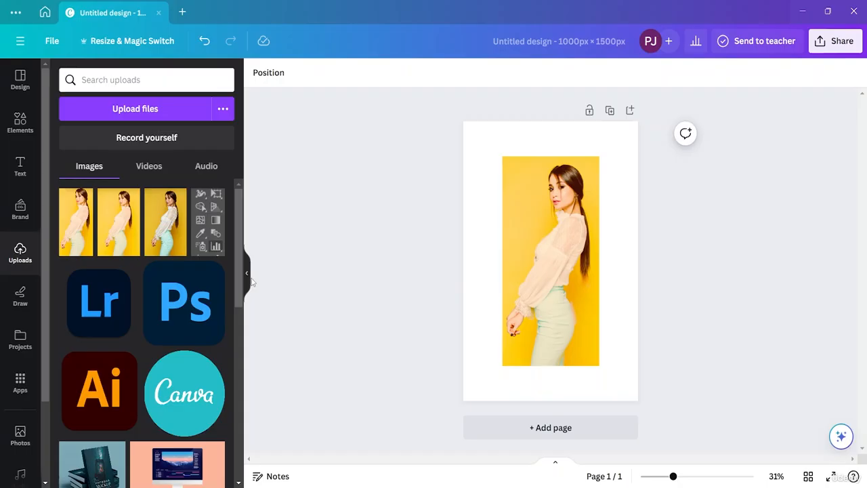
{"action": "left_click", "coordinate": [591, 242]}
{"action": "mouse_move", "coordinate": [573, 216]}
{"action": "left_mouse_down"}
{"action": "mouse_move", "coordinate": [533, 180]}
{"action": "mouse_move", "coordinate": [576, 216]}
{"action": "left_mouse_up"}
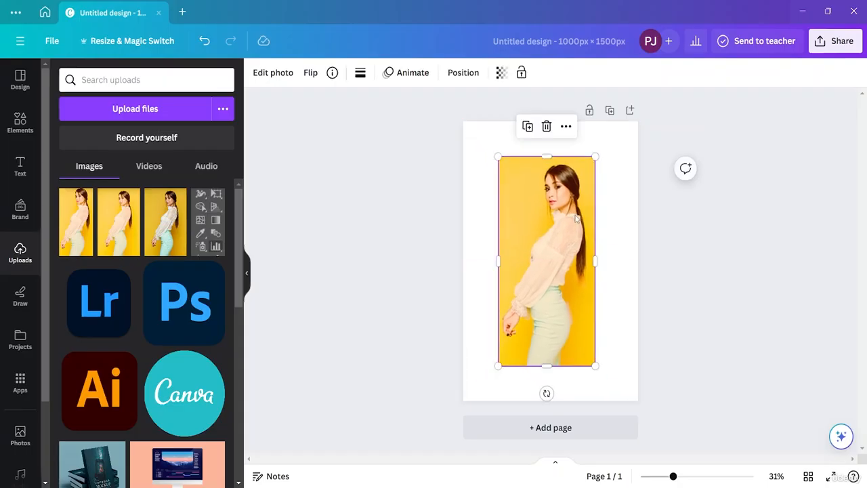
{"action": "left_click_drag", "start_coordinate": [547, 251], "coordinate": [550, 250]}
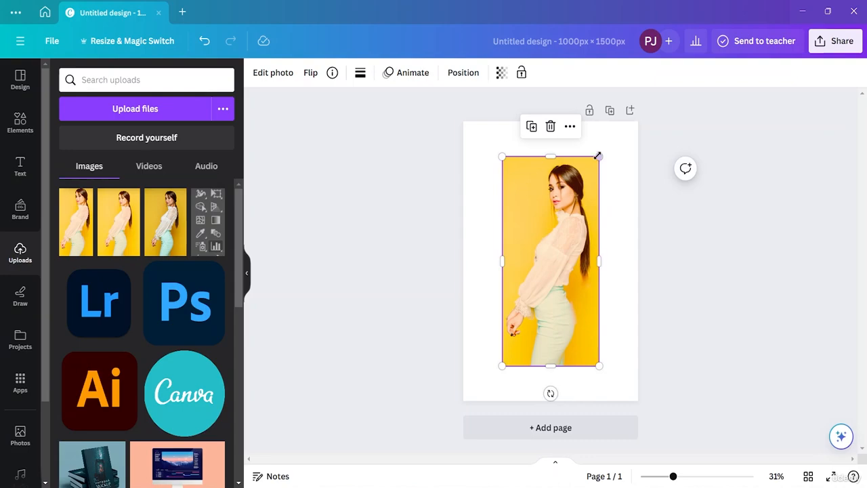
{"action": "left_click_drag", "start_coordinate": [598, 157], "coordinate": [634, 133]}
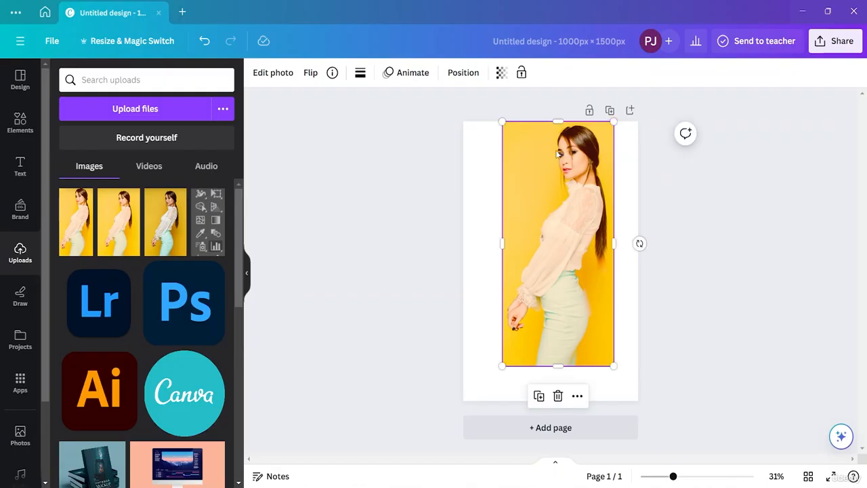
{"action": "left_click_drag", "start_coordinate": [555, 152], "coordinate": [557, 168]}
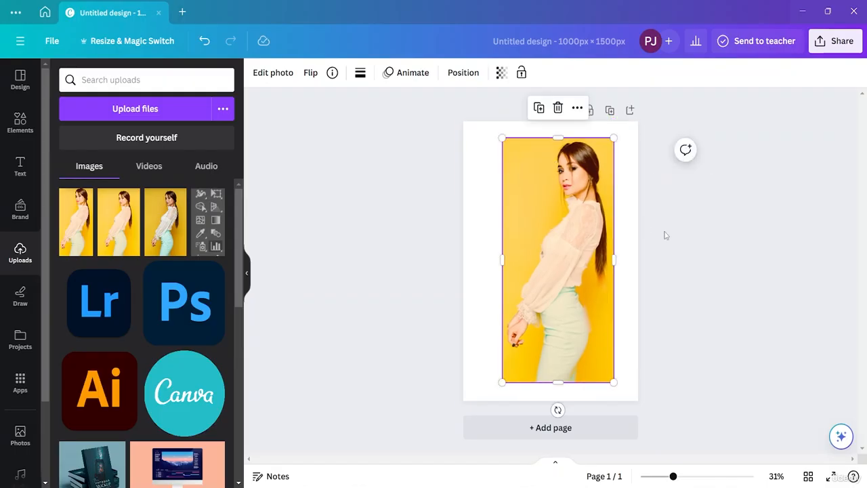
{"action": "left_click", "coordinate": [671, 236]}
{"action": "left_click_drag", "start_coordinate": [537, 214], "coordinate": [532, 218]}
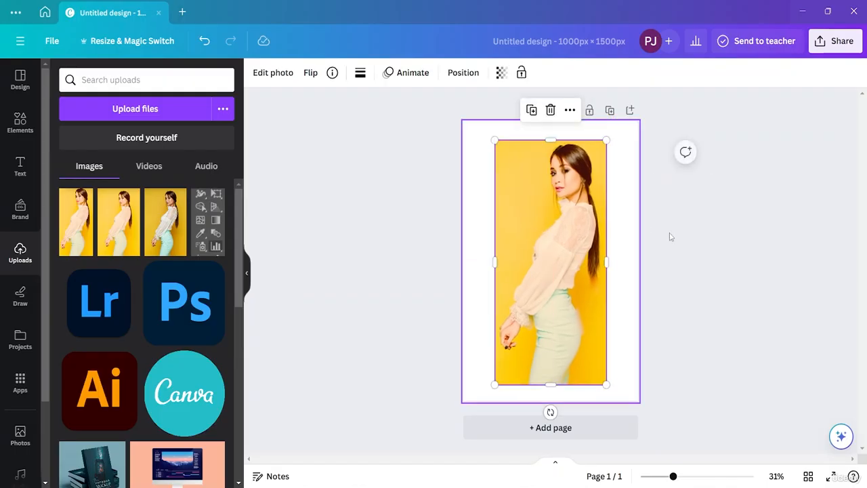
{"action": "left_click", "coordinate": [716, 242]}
{"action": "left_click", "coordinate": [521, 262]}
{"action": "double_click", "coordinate": [521, 262]}
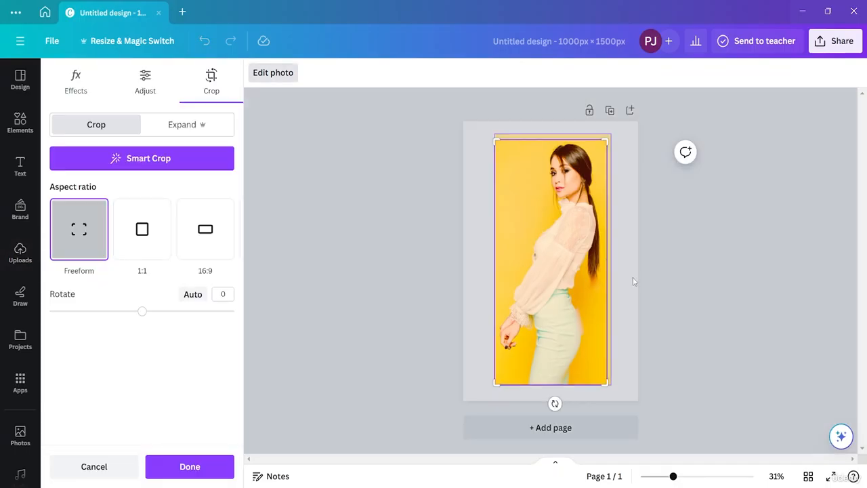
{"action": "left_click", "coordinate": [761, 196]}
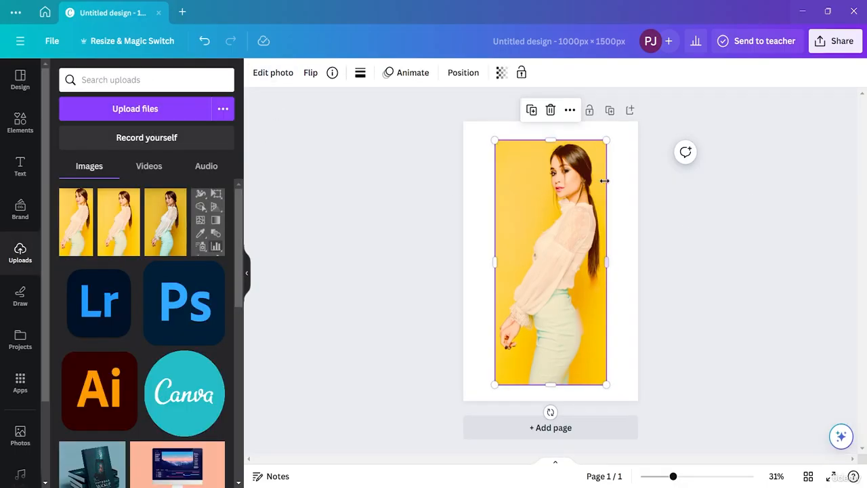
{"action": "left_click", "coordinate": [247, 278]}
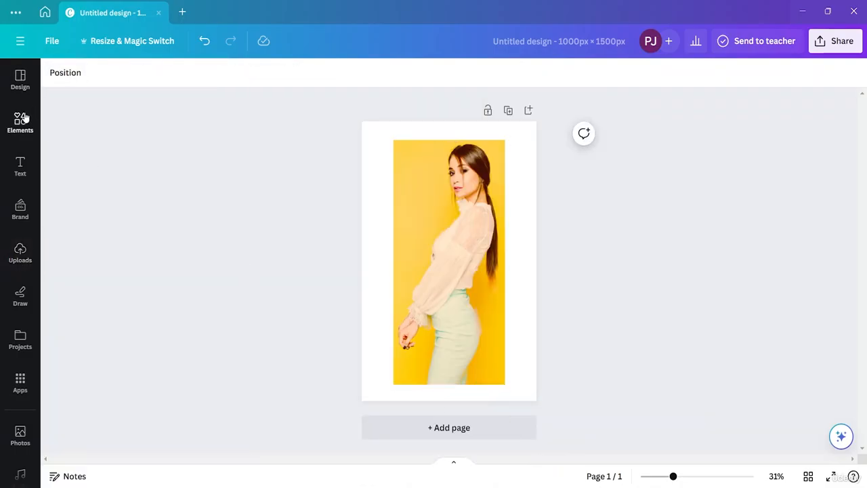
{"action": "left_click", "coordinate": [21, 88]}
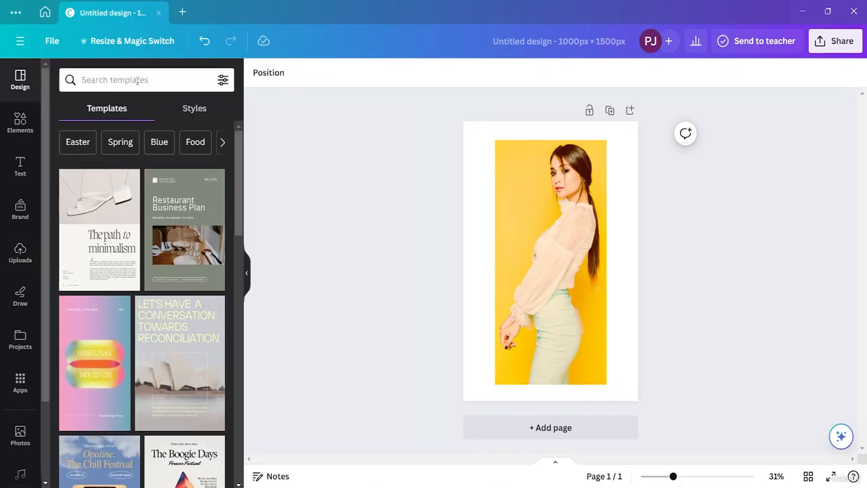
{"action": "left_click", "coordinate": [22, 127]}
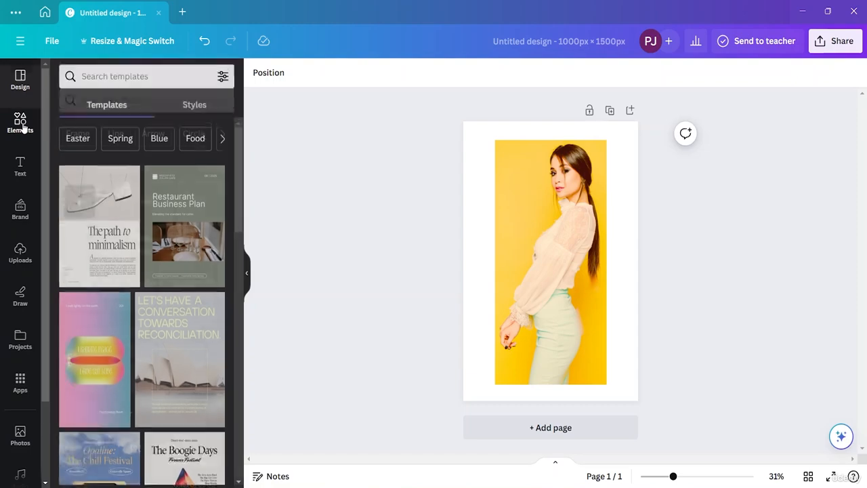
- Open the Mockups app from the portrait's photo editing options and insert the popular wooden picture frame mockup
{"action": "left_click", "coordinate": [552, 278]}
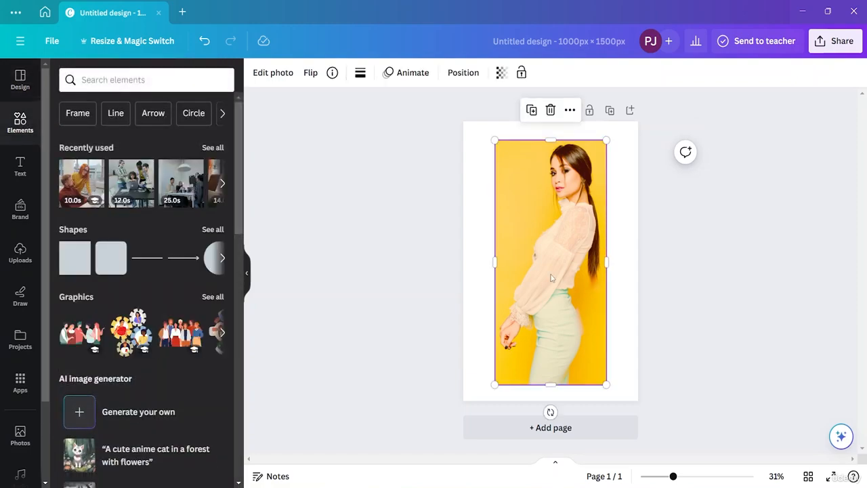
{"action": "left_click", "coordinate": [278, 73]}
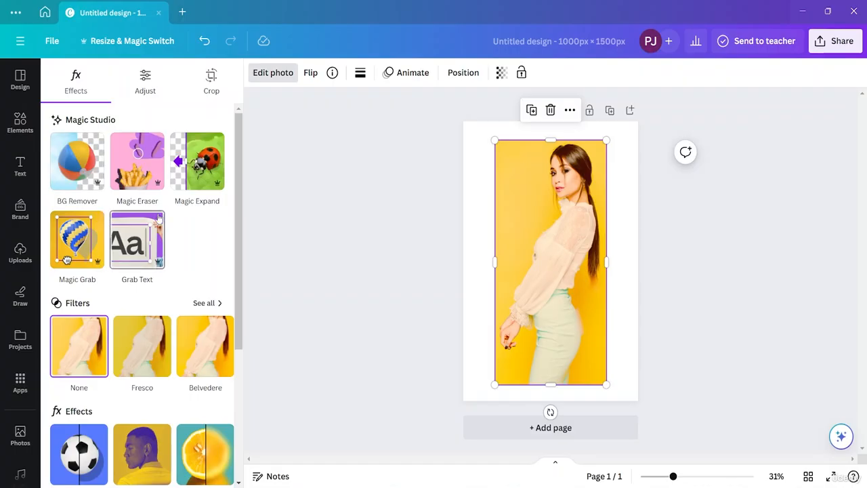
{"action": "scroll", "coordinate": [184, 318], "scroll_direction": "down", "scroll_amount": 3}
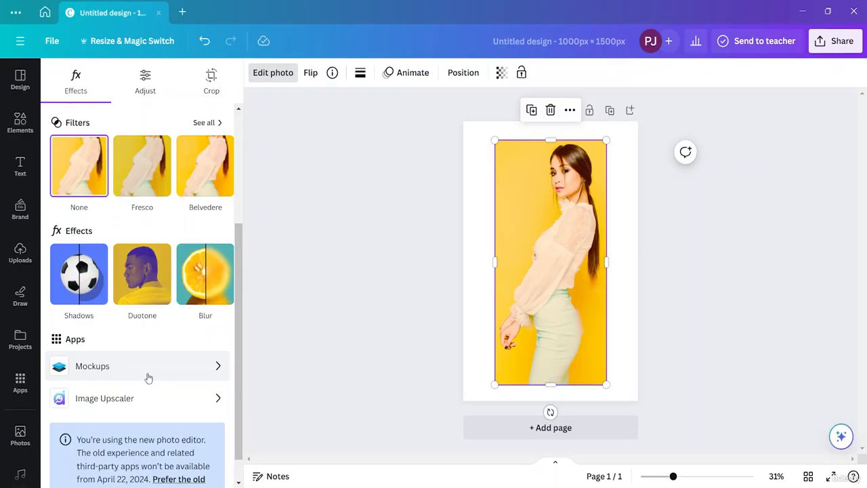
{"action": "left_click", "coordinate": [148, 374]}
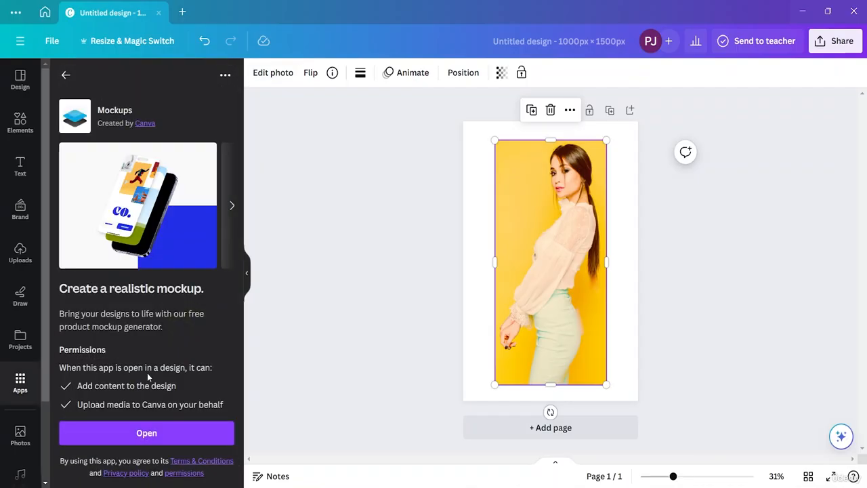
{"action": "left_click", "coordinate": [148, 433]}
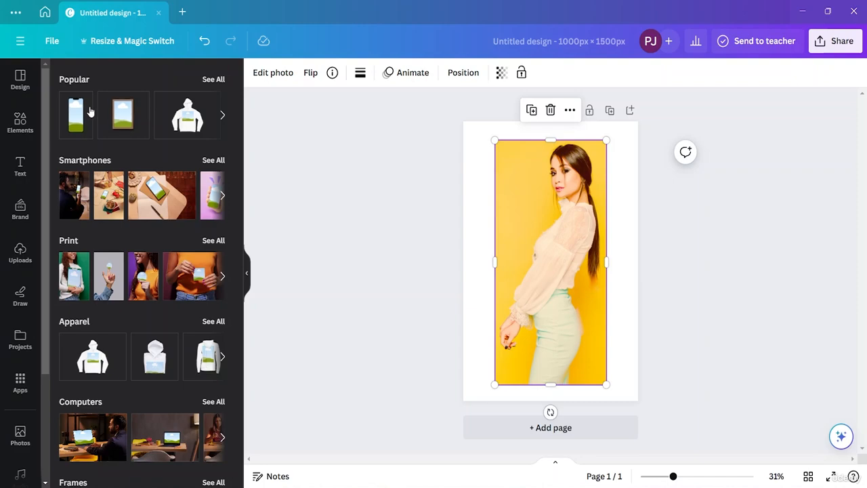
{"action": "left_click", "coordinate": [125, 120]}
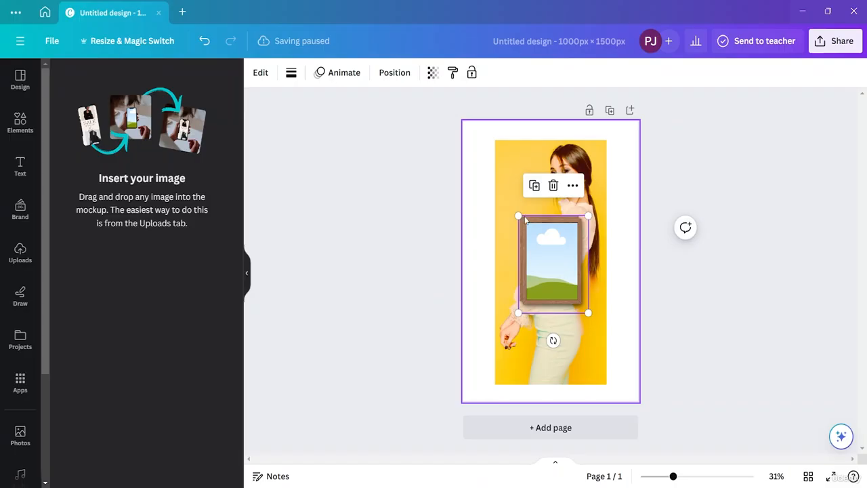
- Enlarge the frame mockup to about the page width and move the portrait mostly off the page's left edge
{"action": "left_click_drag", "start_coordinate": [521, 217], "coordinate": [466, 132]}
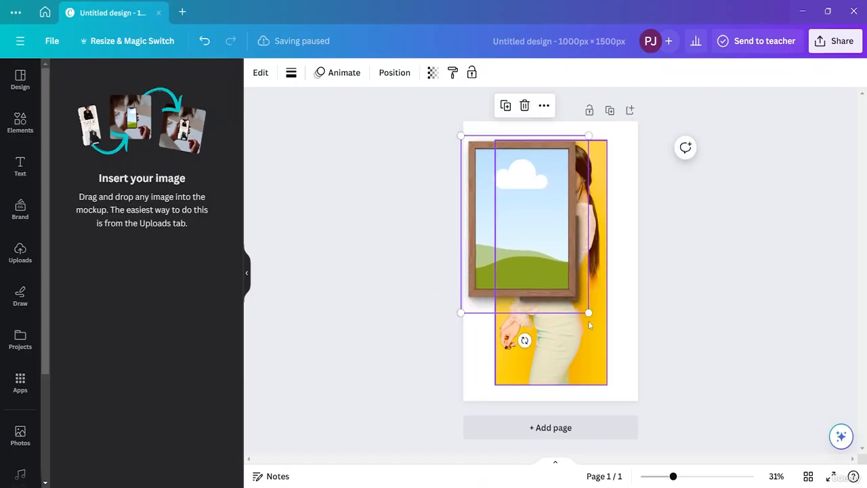
{"action": "left_click_drag", "start_coordinate": [568, 357], "coordinate": [434, 398]}
{"action": "left_click", "coordinate": [558, 280]}
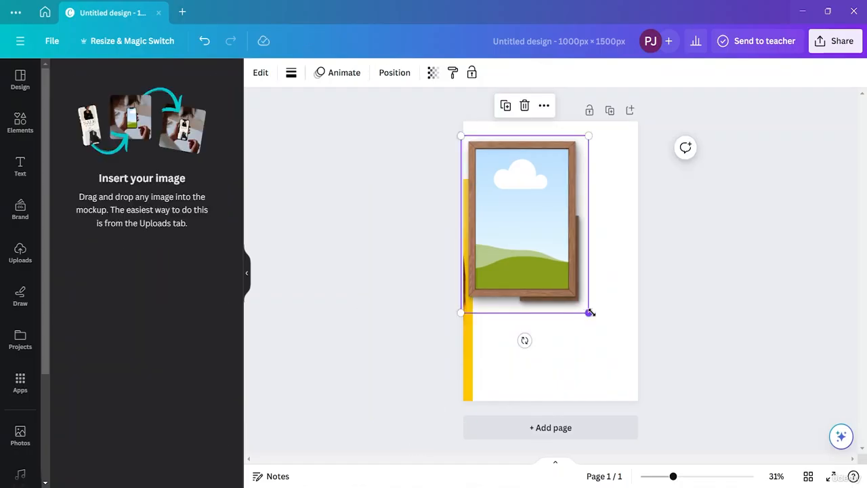
{"action": "left_click_drag", "start_coordinate": [590, 312], "coordinate": [656, 428]}
{"action": "mouse_move", "coordinate": [574, 138]}
{"action": "left_mouse_down"}
{"action": "mouse_move", "coordinate": [567, 143]}
{"action": "mouse_move", "coordinate": [571, 135]}
{"action": "left_mouse_up"}
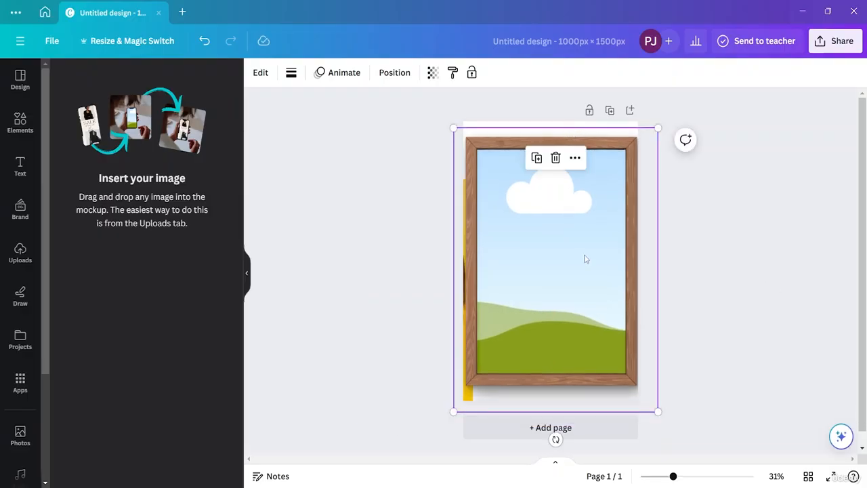
{"action": "left_click", "coordinate": [757, 271]}
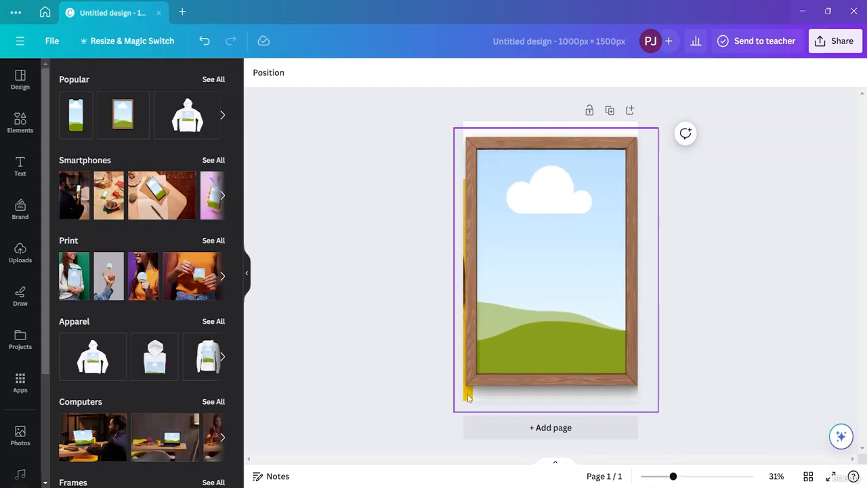
- Shift the frame mockup partly off the page's right edge to uncover the portrait at the left edge
{"action": "left_click", "coordinate": [467, 397]}
{"action": "left_click", "coordinate": [431, 400]}
{"action": "left_click", "coordinate": [468, 398]}
{"action": "left_click_drag", "start_coordinate": [505, 348], "coordinate": [546, 337]}
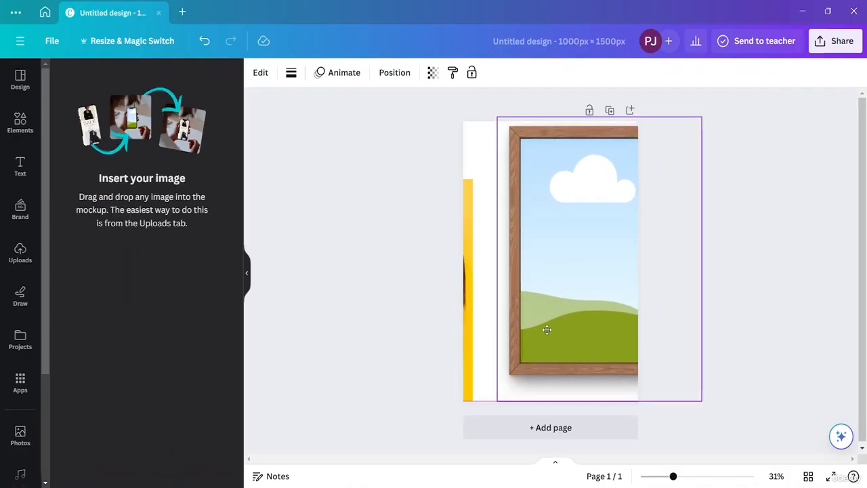
{"action": "left_click", "coordinate": [474, 394]}
{"action": "mouse_move", "coordinate": [474, 370]}
{"action": "left_mouse_down"}
{"action": "mouse_move", "coordinate": [498, 362]}
{"action": "mouse_move", "coordinate": [487, 367]}
{"action": "left_mouse_up"}
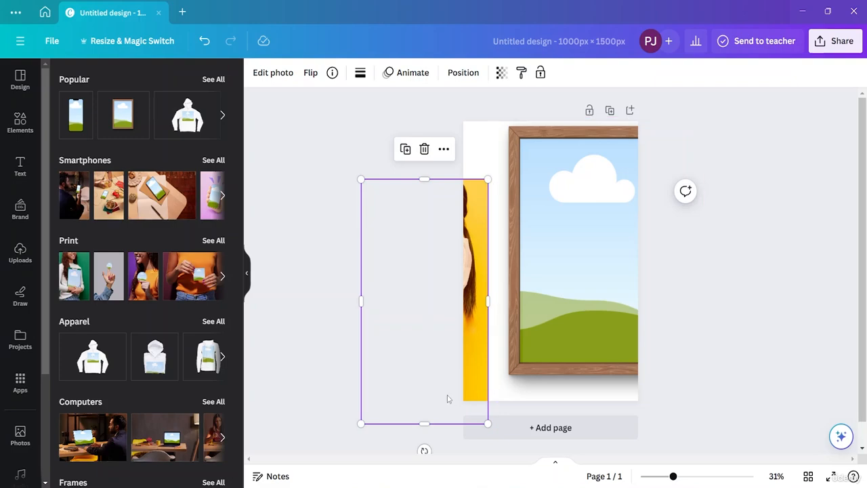
- Place the portrait inside the wooden frame mockup as its picture
{"action": "left_click_drag", "start_coordinate": [447, 397], "coordinate": [476, 346]}
{"action": "left_click_drag", "start_coordinate": [594, 296], "coordinate": [463, 343]}
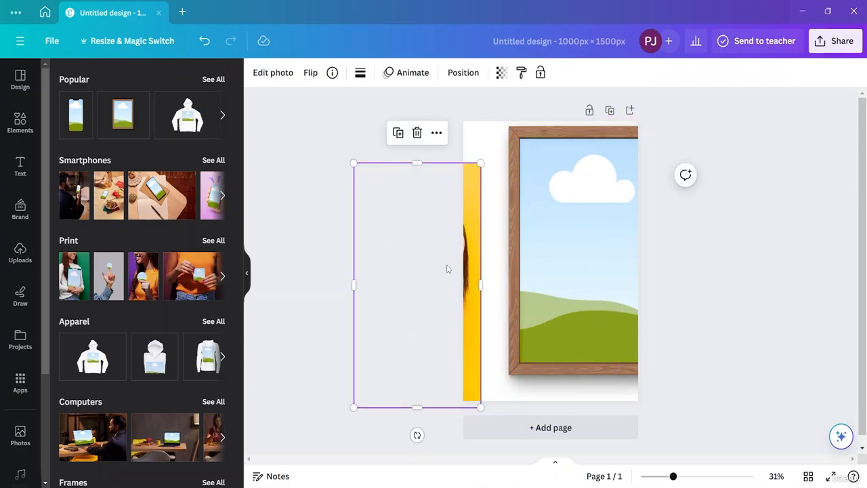
{"action": "right_click", "coordinate": [468, 309]}
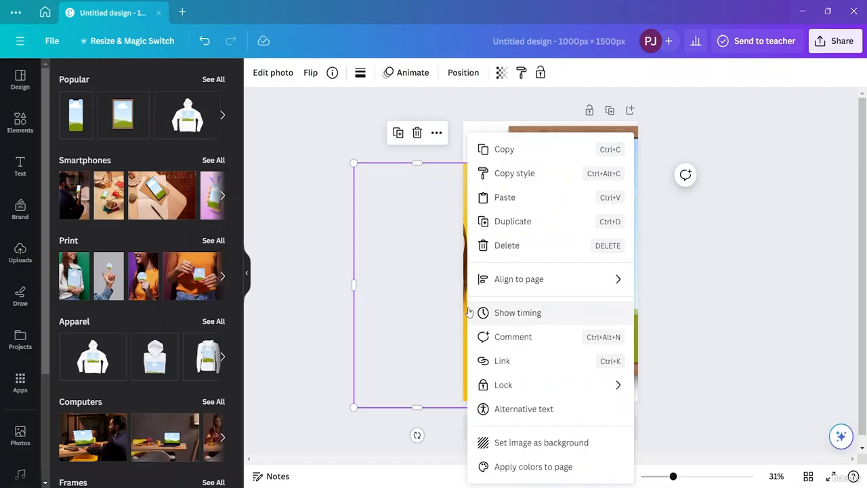
{"action": "left_click", "coordinate": [456, 74]}
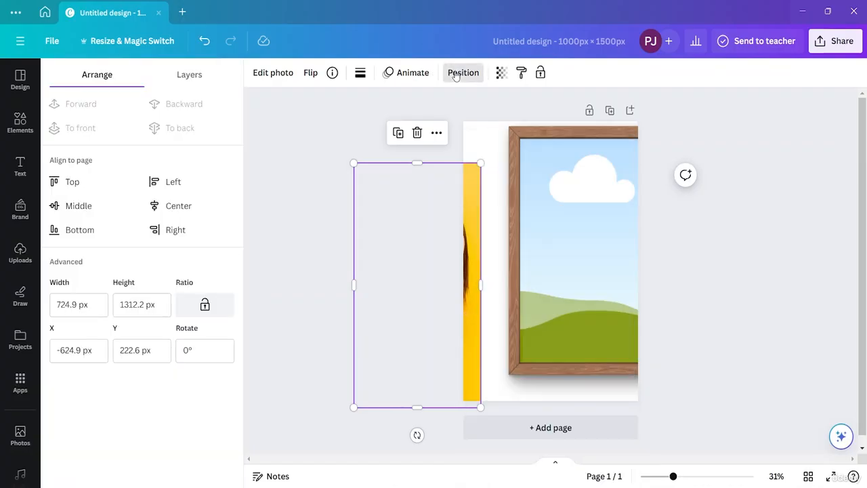
{"action": "left_click_drag", "start_coordinate": [474, 330], "coordinate": [590, 314]}
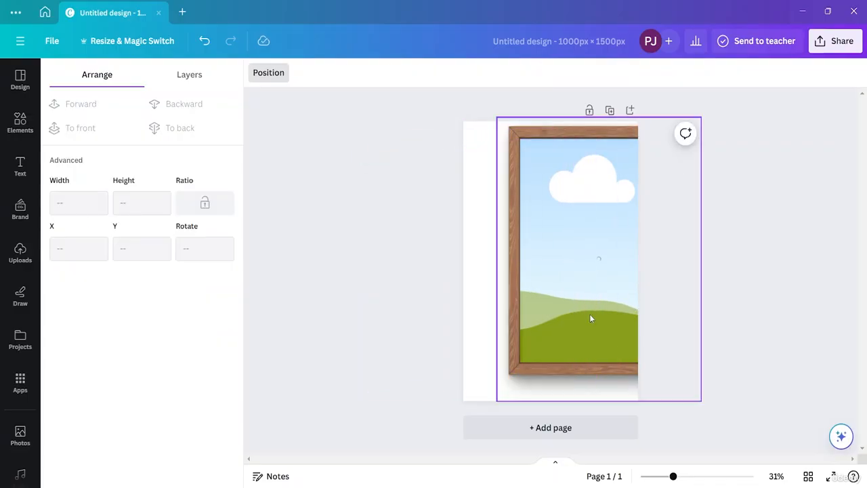
- Delete the loose portrait at the page's left edge and centre the framed portrait on the page
{"action": "left_click", "coordinate": [479, 292]}
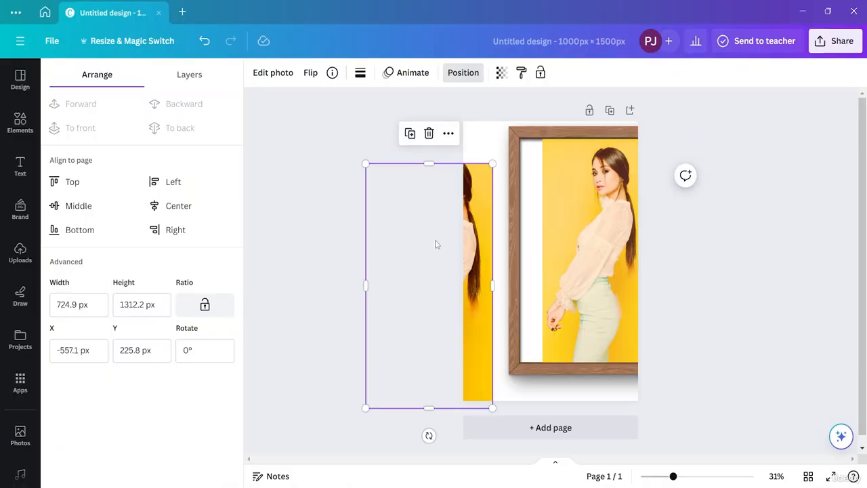
{"action": "left_click", "coordinate": [430, 143]}
{"action": "left_click", "coordinate": [560, 217]}
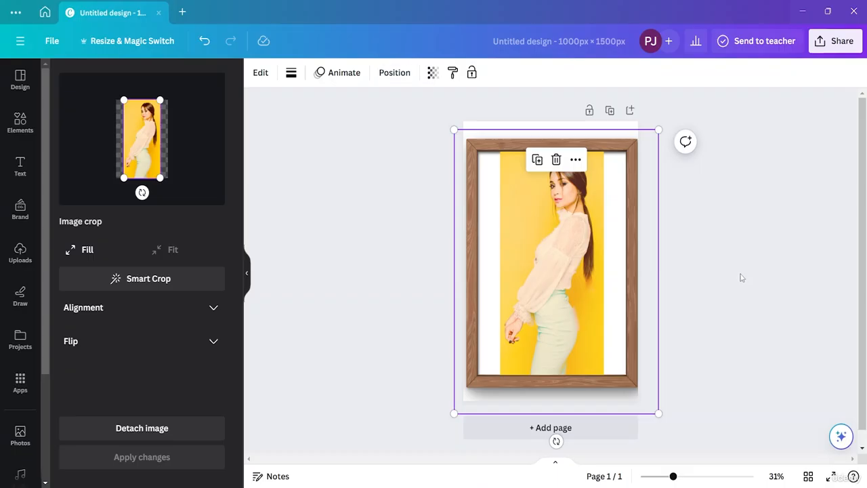
{"action": "left_click", "coordinate": [363, 307]}
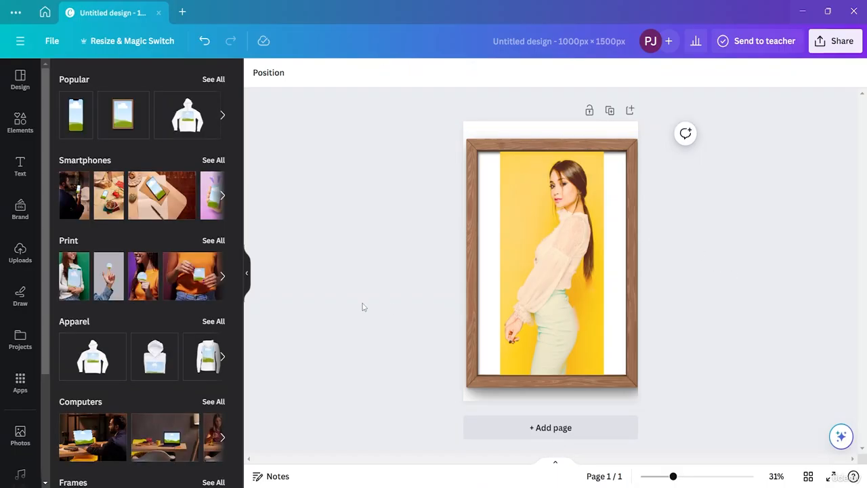
- Try to set the portrait's image crop inside the frame mockup to Fill
{"action": "left_click", "coordinate": [535, 151]}
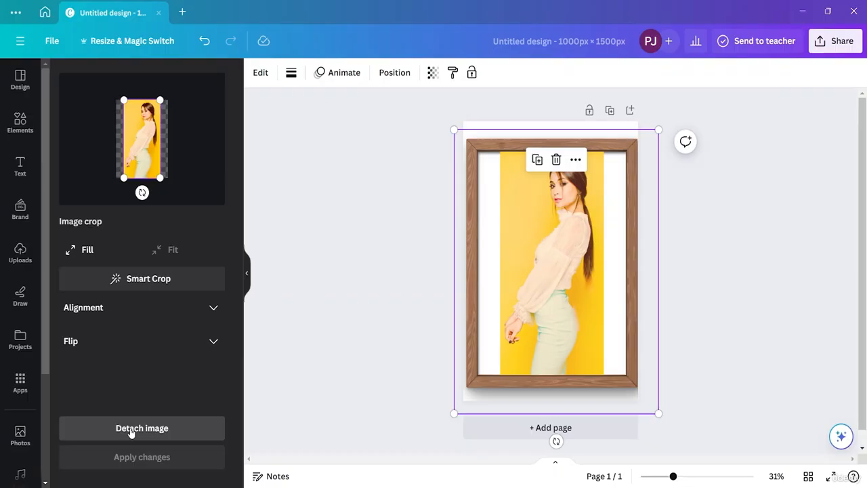
{"action": "left_click", "coordinate": [210, 316]}
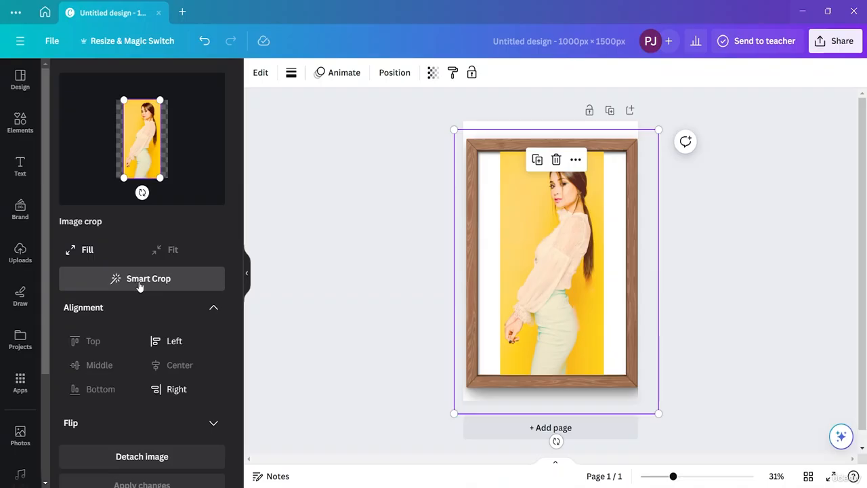
{"action": "left_click", "coordinate": [80, 260]}
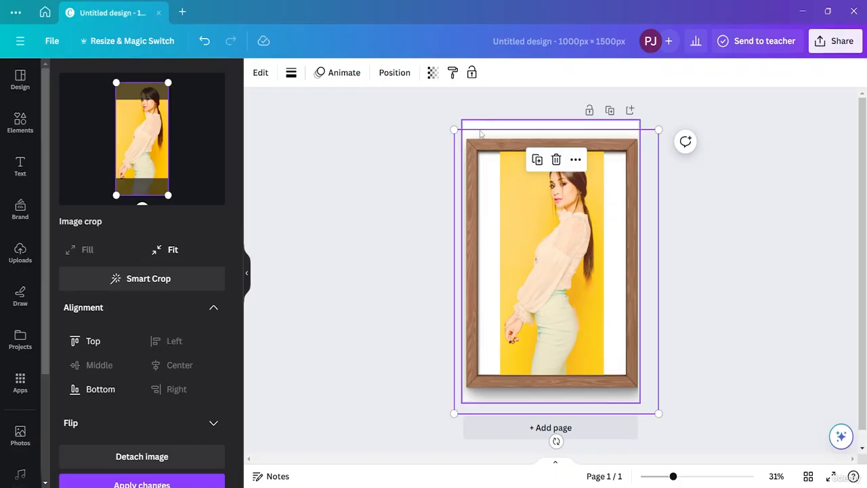
{"action": "left_click", "coordinate": [781, 285]}
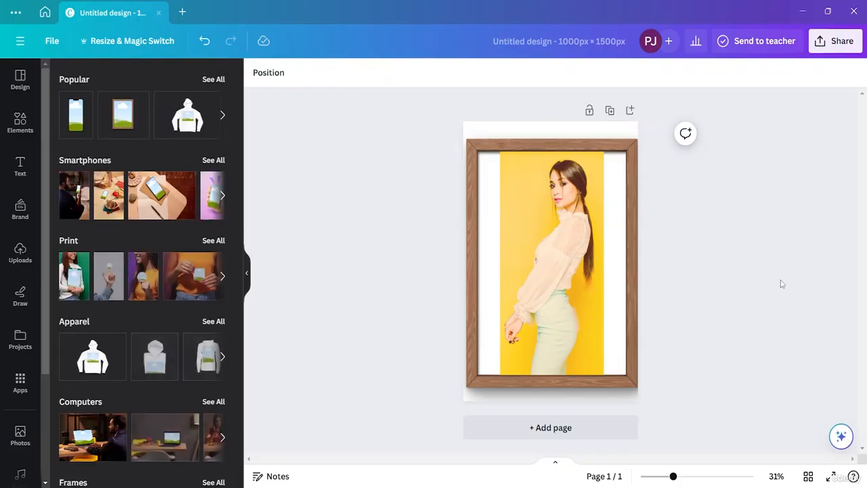
- Detach the portrait from the wooden frame mockup and delete the large frame from the page
{"action": "left_click", "coordinate": [540, 149]}
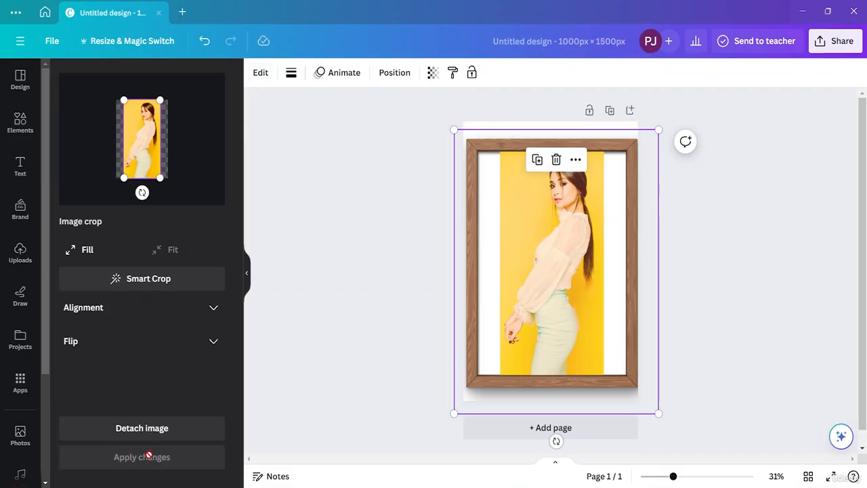
{"action": "left_click", "coordinate": [143, 427]}
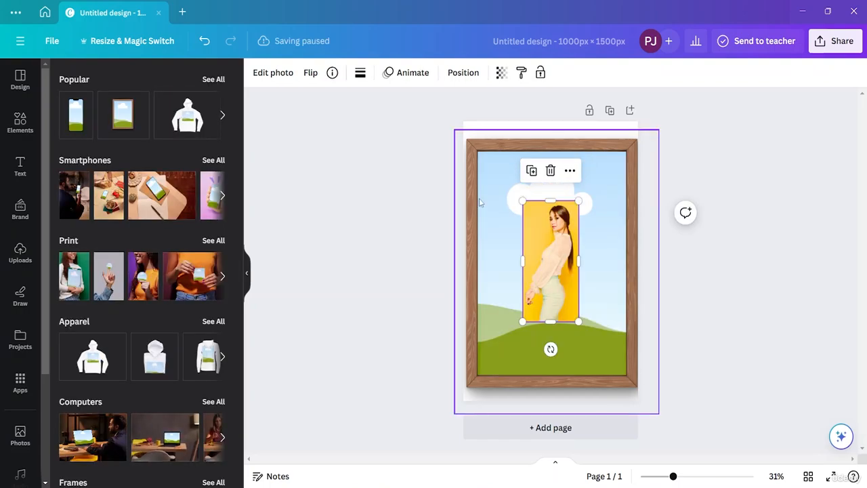
{"action": "left_click", "coordinate": [608, 180]}
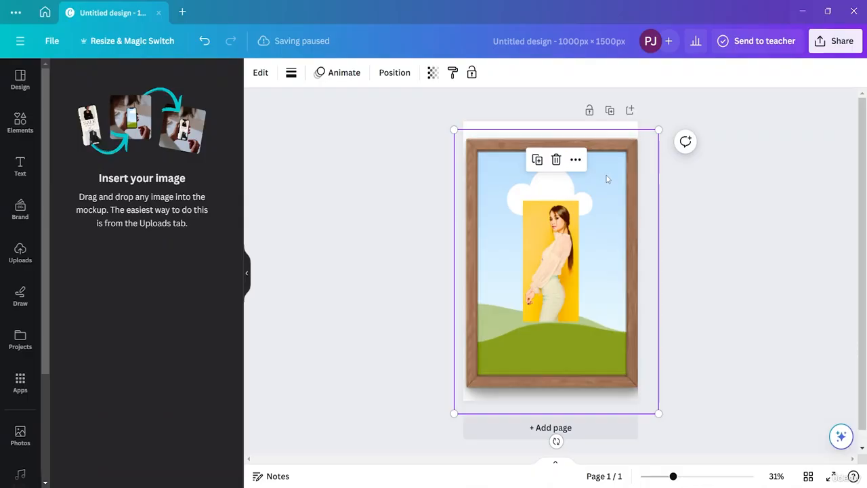
{"action": "key", "text": "Delete"}
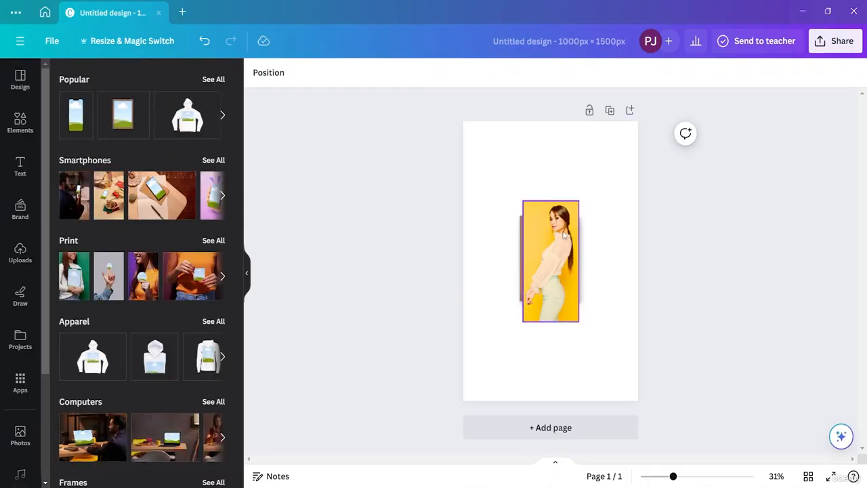
- Delete the small frame mockup behind the portrait and move the portrait to the right half of the page
{"action": "left_click_drag", "start_coordinate": [551, 207], "coordinate": [579, 260]}
{"action": "left_click", "coordinate": [537, 237]}
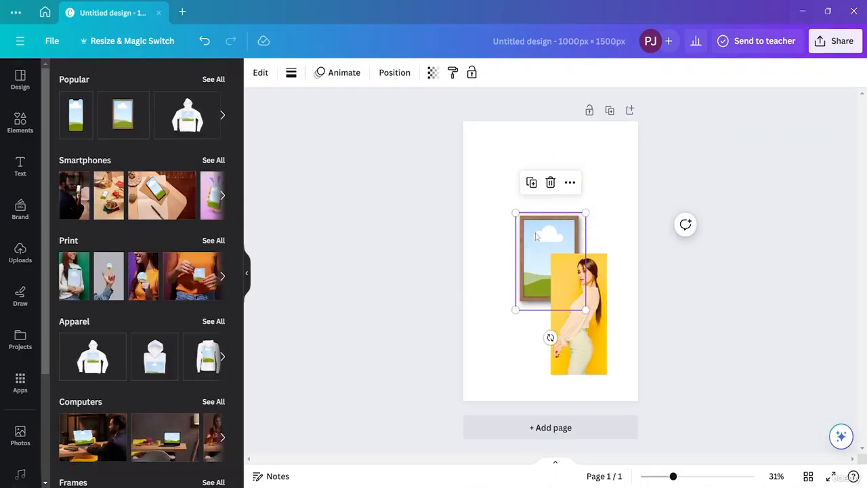
{"action": "key", "text": "Delete"}
{"action": "left_click_drag", "start_coordinate": [576, 304], "coordinate": [576, 241]}
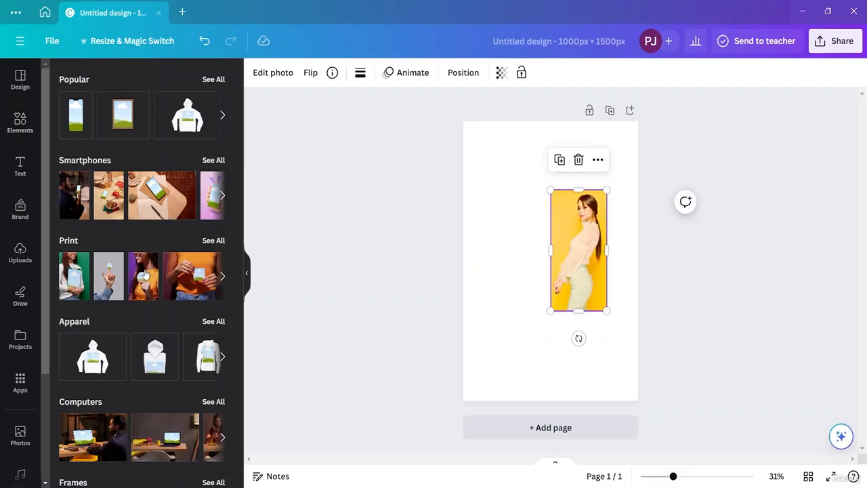
- Add the pouch mockup from the Packaging category and arrange it to the left of the portrait
{"action": "scroll", "coordinate": [146, 276], "scroll_direction": "down", "scroll_amount": 1}
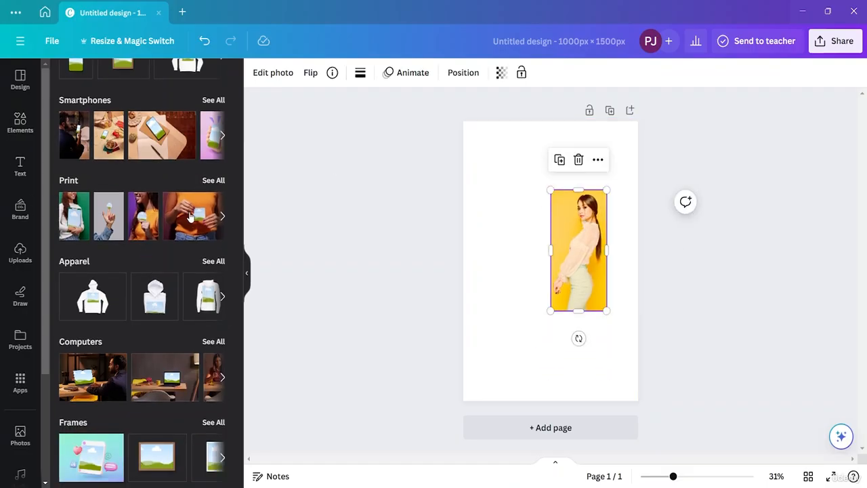
{"action": "scroll", "coordinate": [191, 216], "scroll_direction": "down", "scroll_amount": 4}
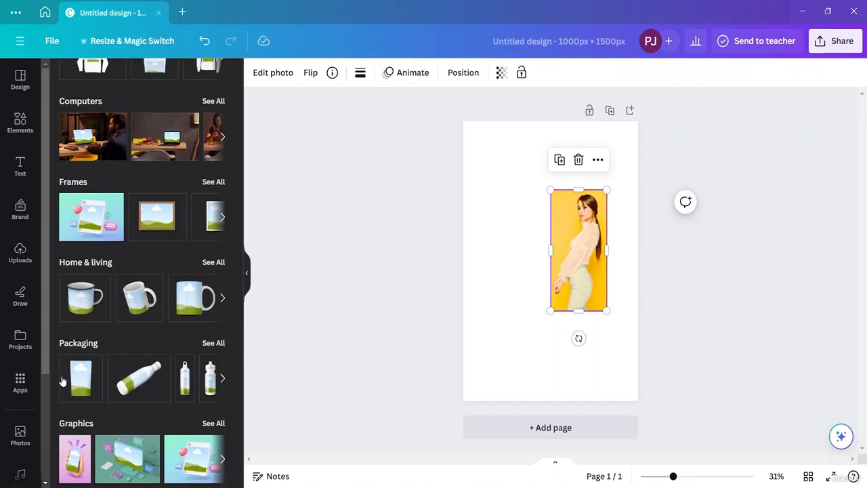
{"action": "left_click", "coordinate": [81, 376]}
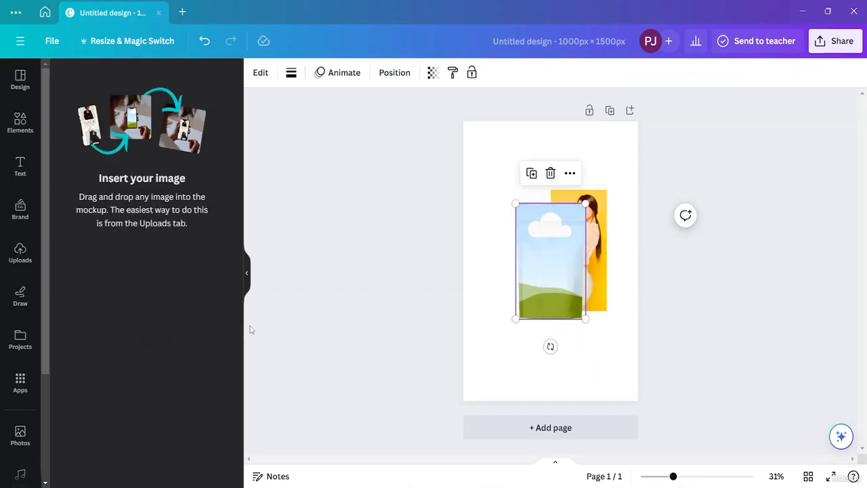
{"action": "left_click_drag", "start_coordinate": [544, 252], "coordinate": [505, 251]}
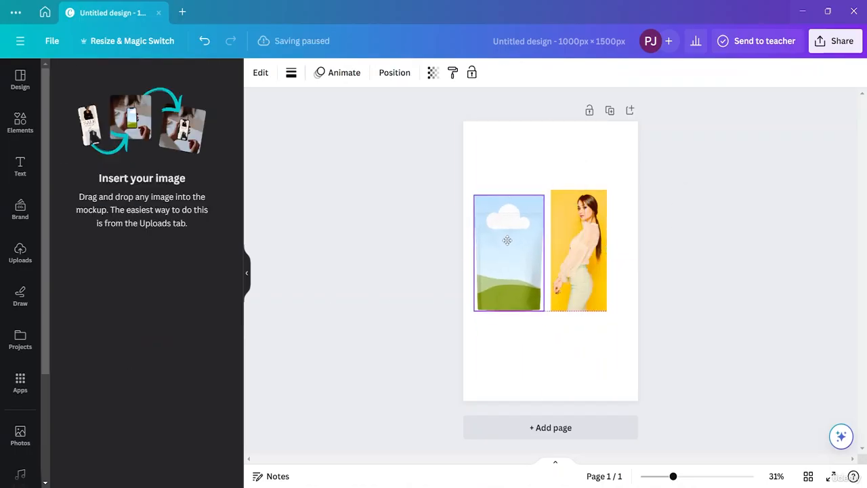
{"action": "mouse_move", "coordinate": [580, 245]}
{"action": "left_mouse_down"}
{"action": "mouse_move", "coordinate": [524, 240]}
{"action": "mouse_move", "coordinate": [591, 237]}
{"action": "left_mouse_up"}
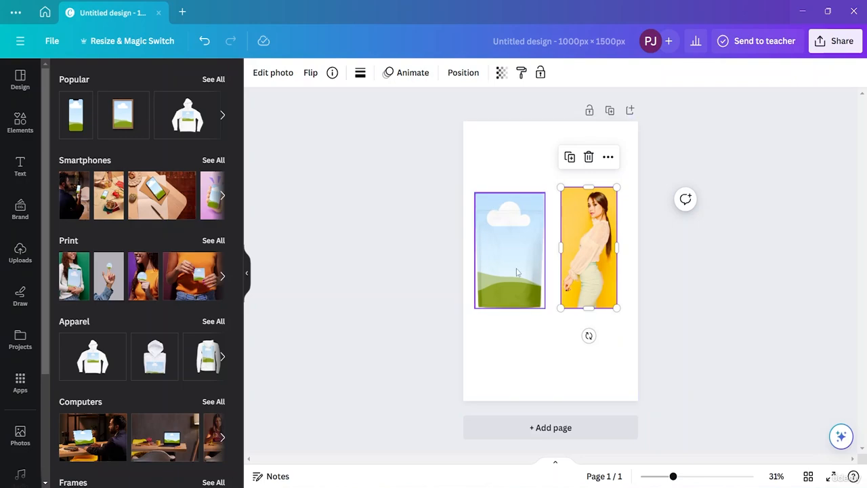
- Place the portrait in the pouch mockup, then enlarge the pouch and centre it on the page
{"action": "left_click_drag", "start_coordinate": [588, 271], "coordinate": [523, 282]}
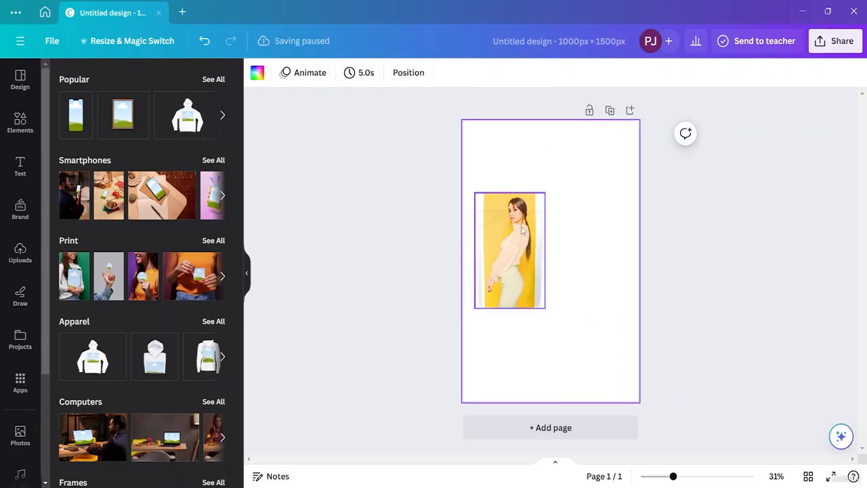
{"action": "left_click_drag", "start_coordinate": [519, 251], "coordinate": [549, 250]}
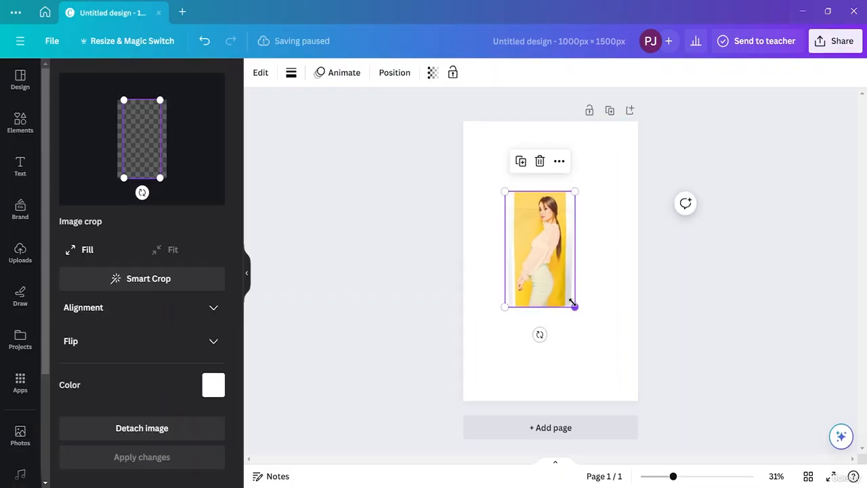
{"action": "left_click_drag", "start_coordinate": [573, 303], "coordinate": [640, 382]}
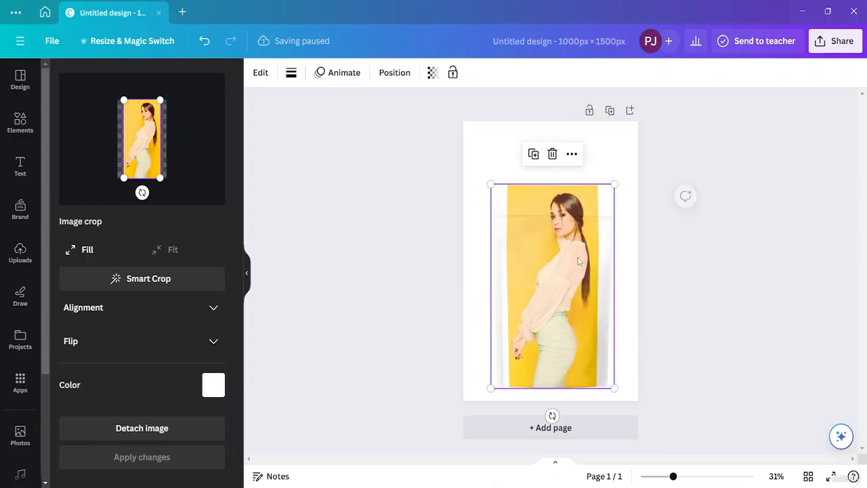
{"action": "left_click_drag", "start_coordinate": [568, 235], "coordinate": [562, 218]}
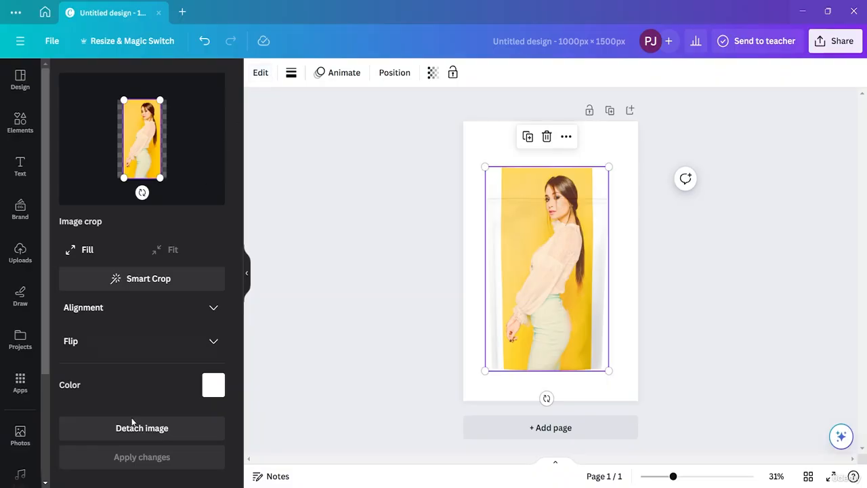
{"action": "left_click", "coordinate": [209, 313]}
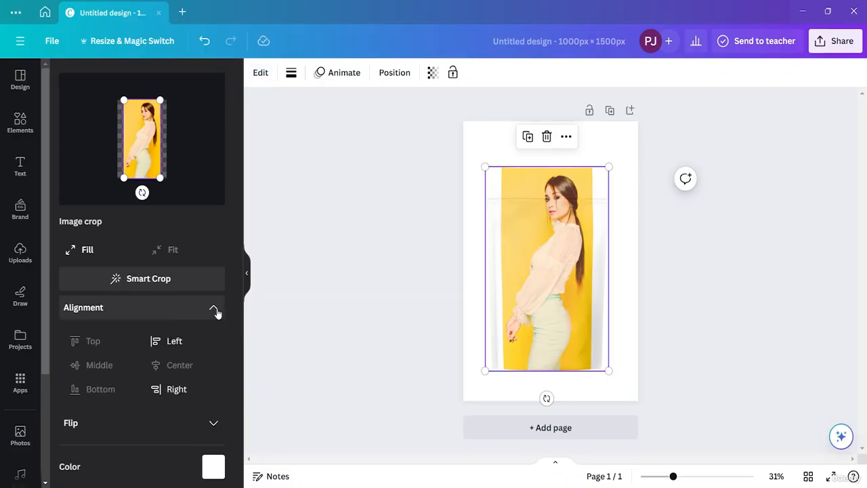
{"action": "left_click", "coordinate": [349, 314]}
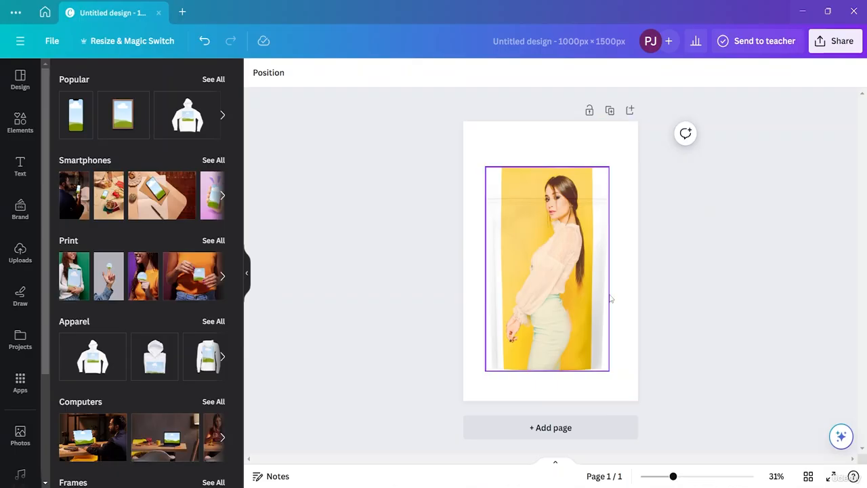
- Detach the portrait from the pouch mockup, delete the pouch and centre the portrait on the page
{"action": "left_click", "coordinate": [567, 265]}
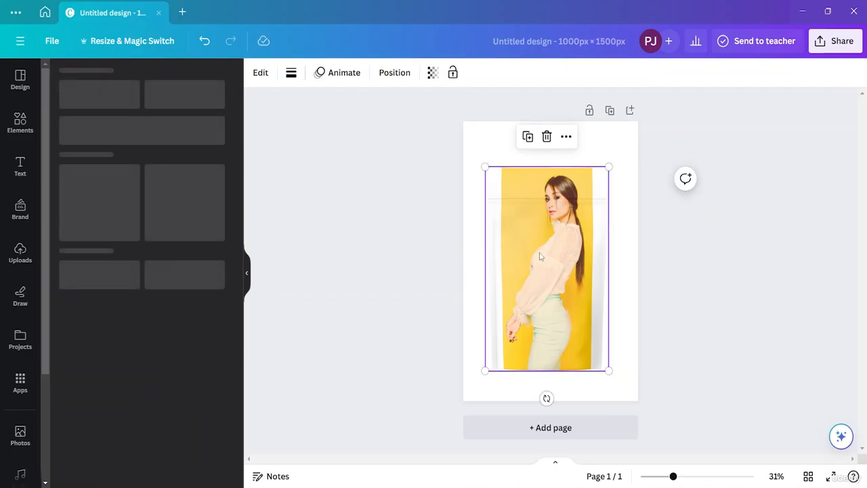
{"action": "left_click", "coordinate": [128, 420]}
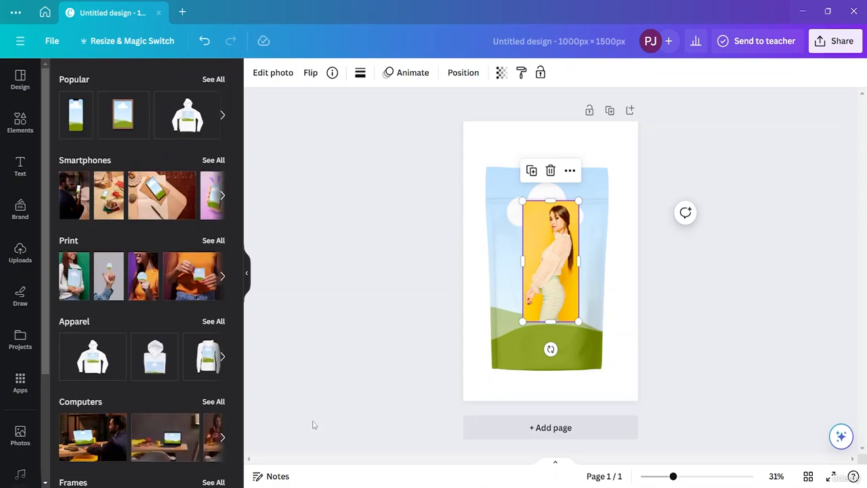
{"action": "left_click_drag", "start_coordinate": [556, 243], "coordinate": [509, 150]}
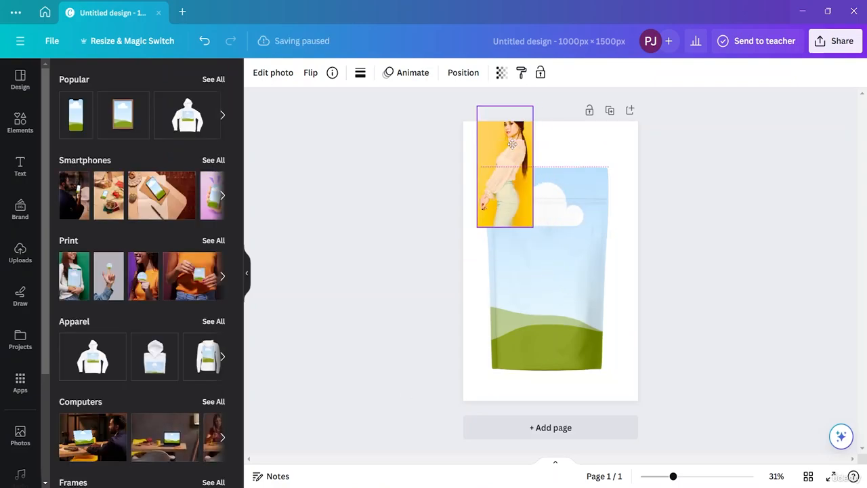
{"action": "left_click", "coordinate": [580, 249]}
{"action": "left_click", "coordinate": [546, 136]}
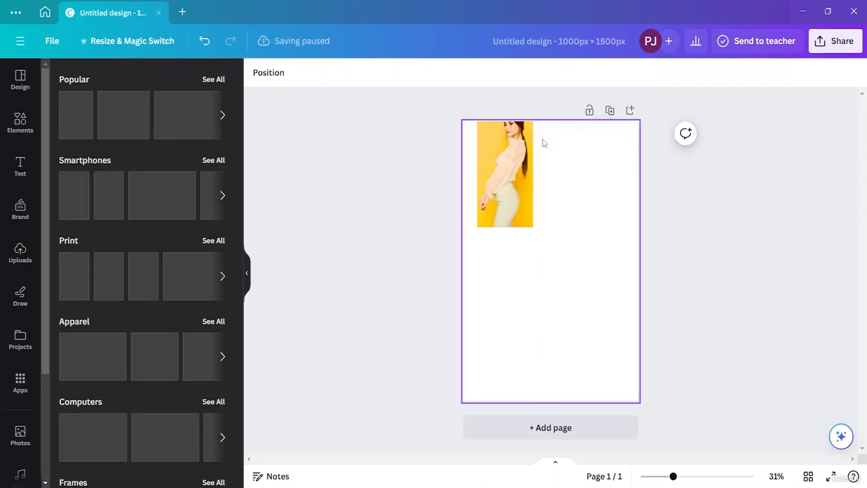
{"action": "left_click_drag", "start_coordinate": [510, 177], "coordinate": [553, 257]}
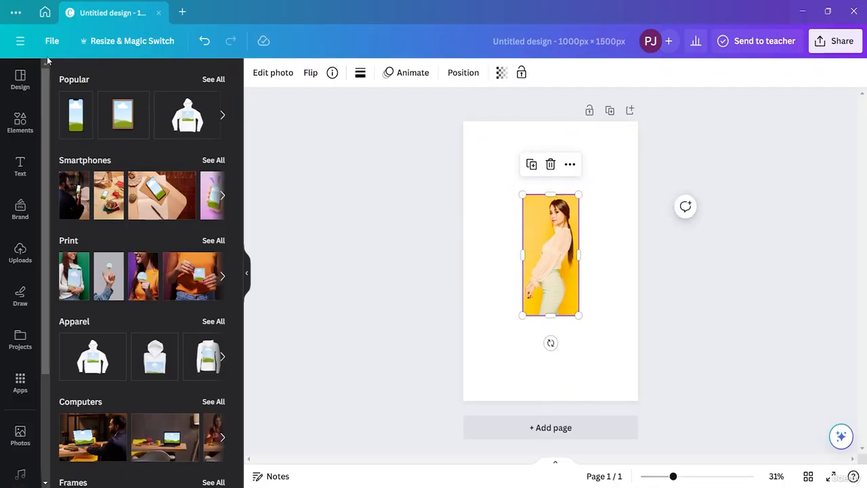
{"action": "scroll", "coordinate": [139, 233], "scroll_direction": "down", "scroll_amount": 6}
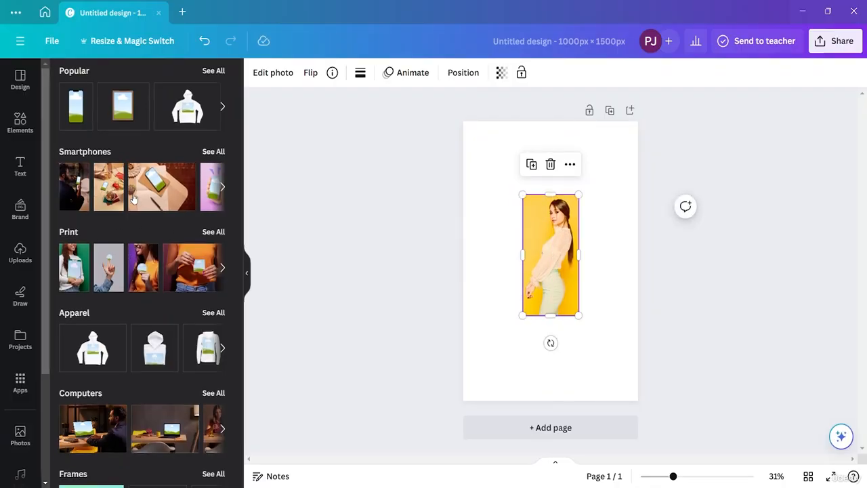
{"action": "scroll", "coordinate": [134, 198], "scroll_direction": "up", "scroll_amount": 6}
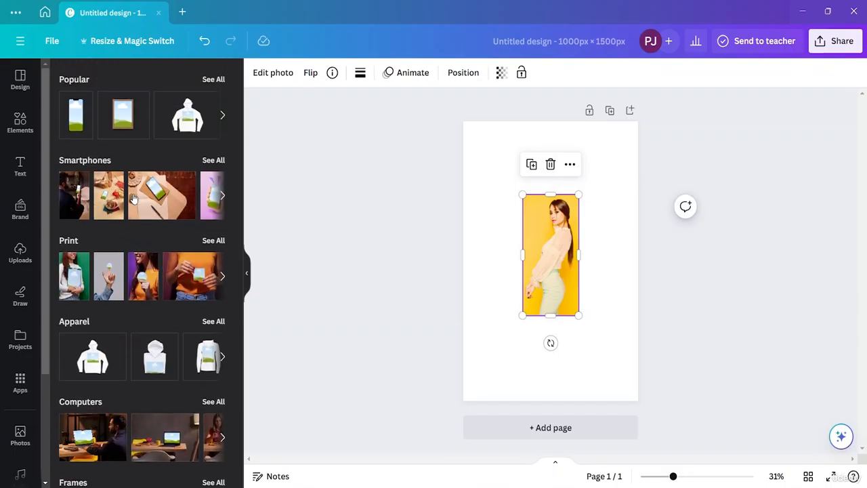
{"action": "left_click", "coordinate": [22, 122]}
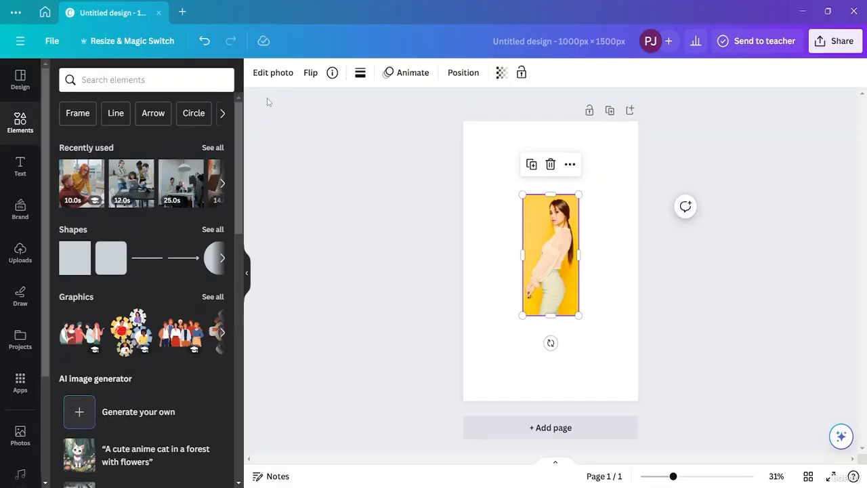
- Remove the portrait's yellow background with BG Remover
{"action": "left_click", "coordinate": [273, 82]}
{"action": "scroll", "coordinate": [151, 339], "scroll_direction": "down", "scroll_amount": 3}
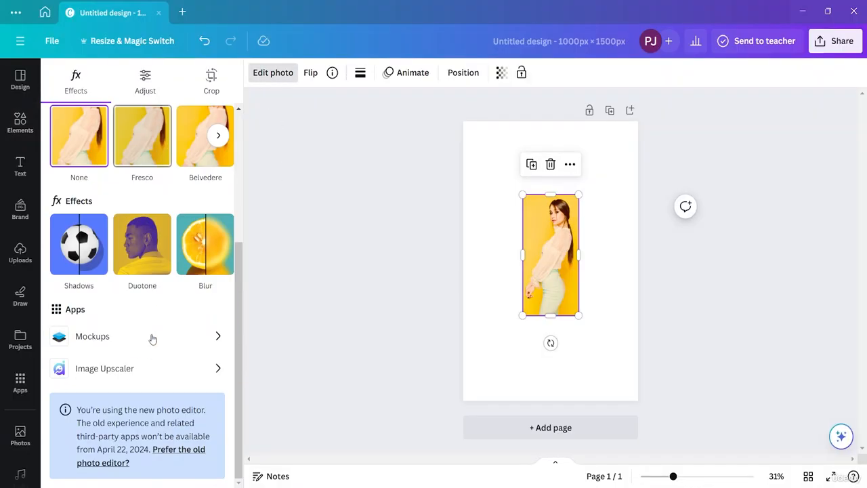
{"action": "scroll", "coordinate": [140, 334], "scroll_direction": "up", "scroll_amount": 2}
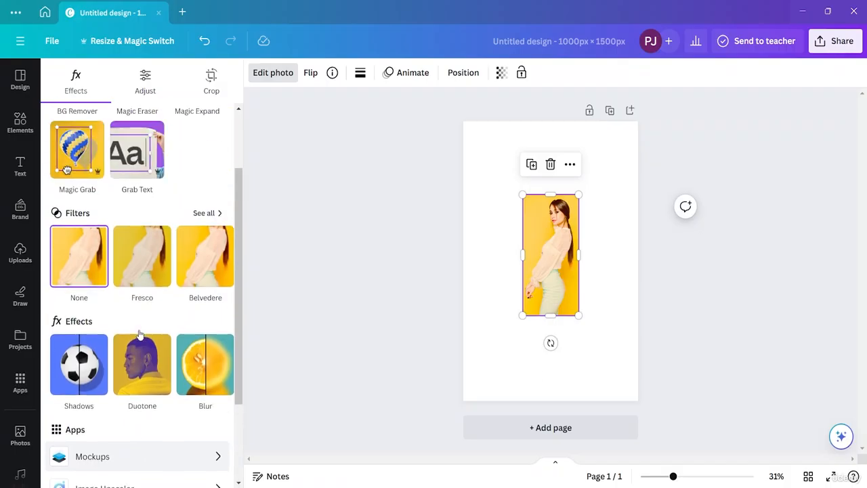
{"action": "scroll", "coordinate": [140, 334], "scroll_direction": "down", "scroll_amount": 2}
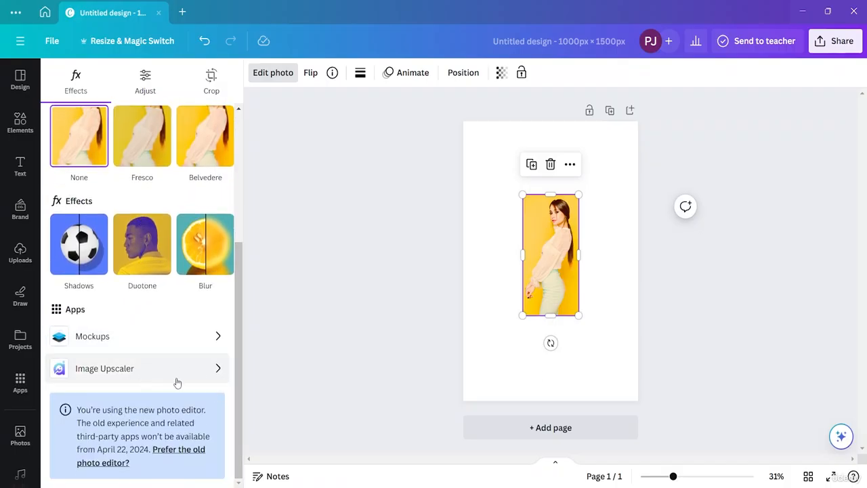
{"action": "scroll", "coordinate": [196, 360], "scroll_direction": "up", "scroll_amount": 3}
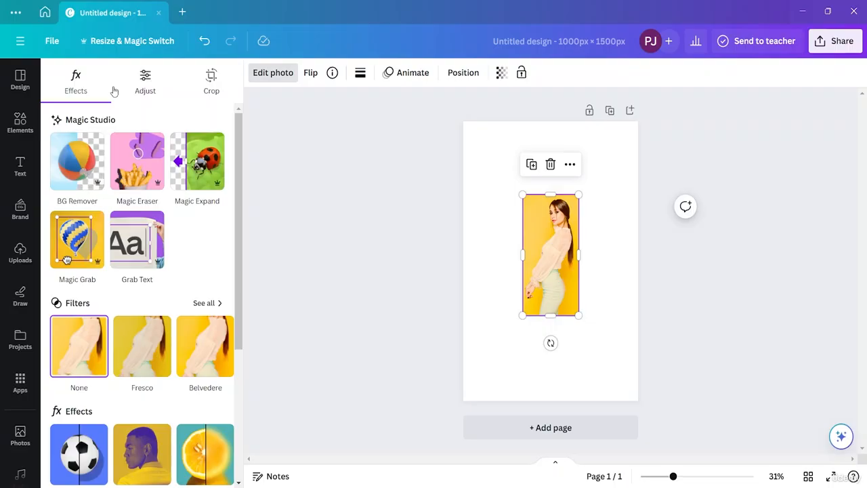
{"action": "left_click", "coordinate": [67, 174]}
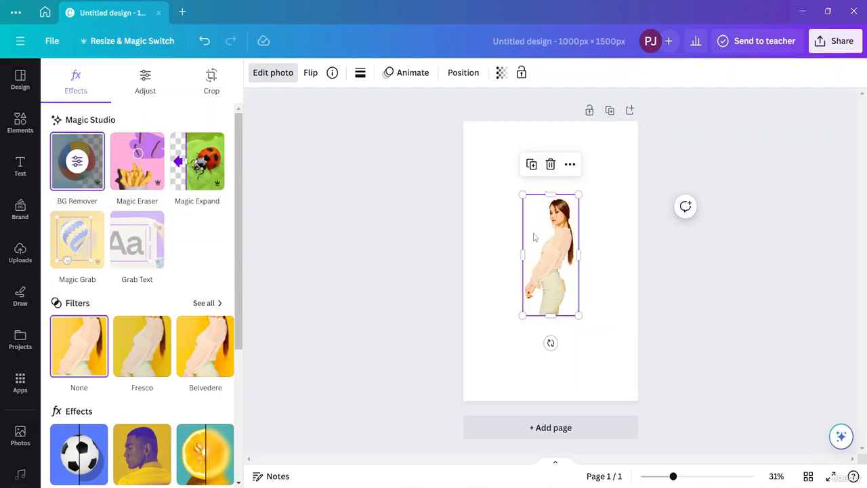
- Enlarge the cut-out portrait to fill most of the page height and position it near the page centre
{"action": "left_click_drag", "start_coordinate": [580, 315], "coordinate": [611, 393]}
{"action": "left_click_drag", "start_coordinate": [574, 302], "coordinate": [555, 276]}
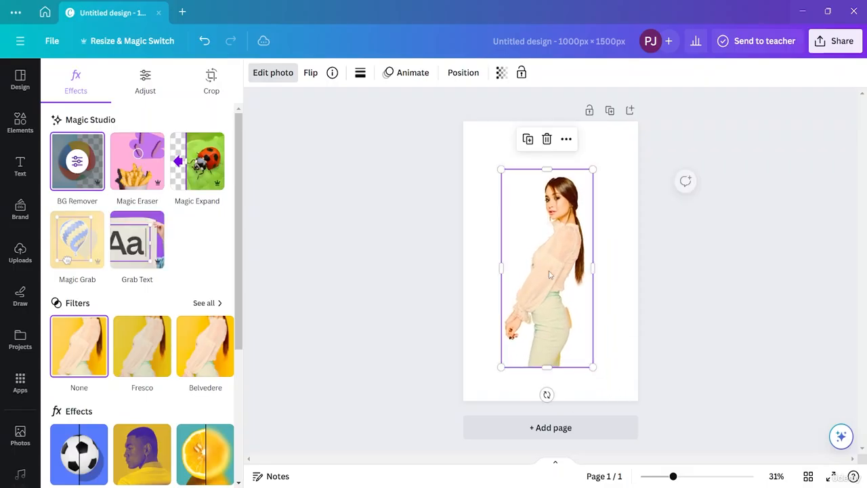
- Brush over the leftover yellow patch behind the skirt with Magic Eraser at brush size 20
{"action": "left_click", "coordinate": [141, 168]}
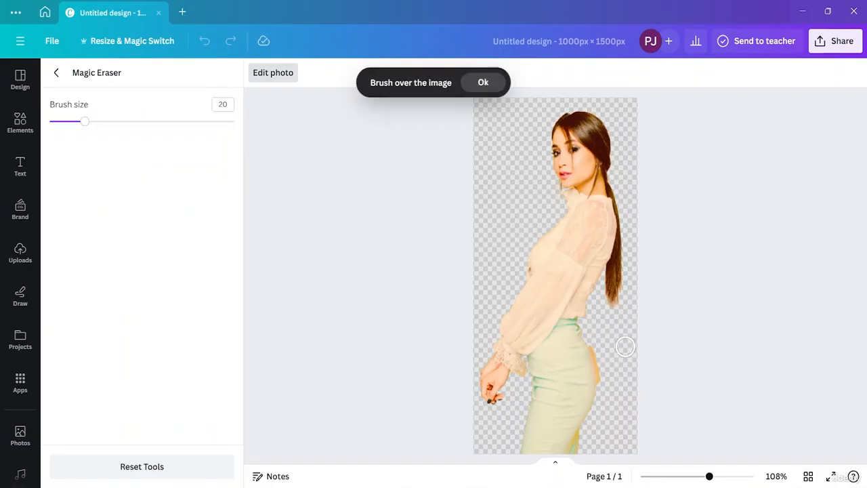
{"action": "scroll", "coordinate": [625, 346], "scroll_direction": "up", "scroll_amount": 4}
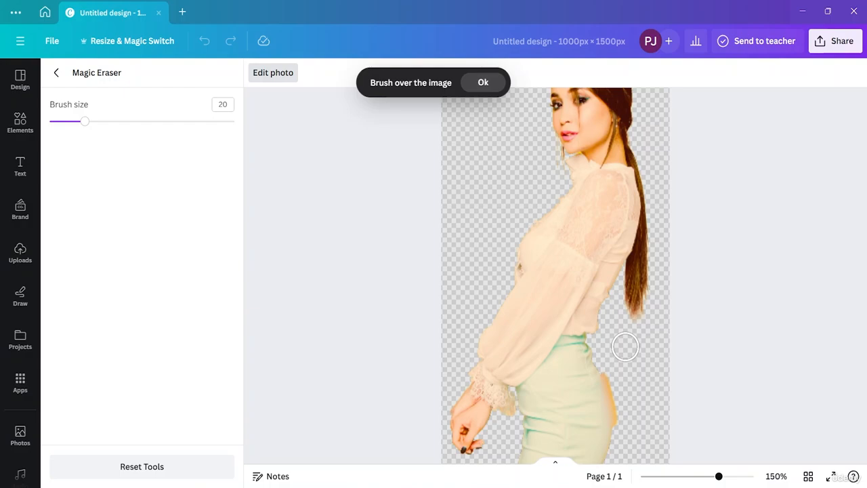
{"action": "left_click_drag", "start_coordinate": [612, 370], "coordinate": [613, 370]}
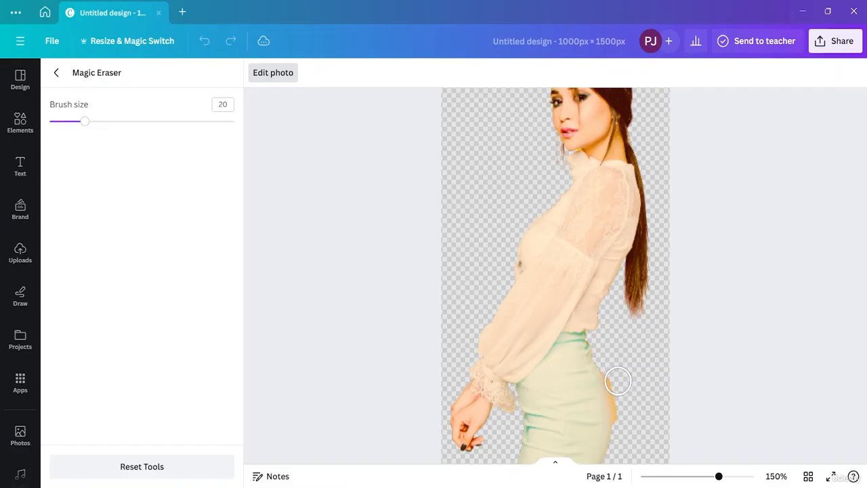
{"action": "left_click", "coordinate": [617, 381]}
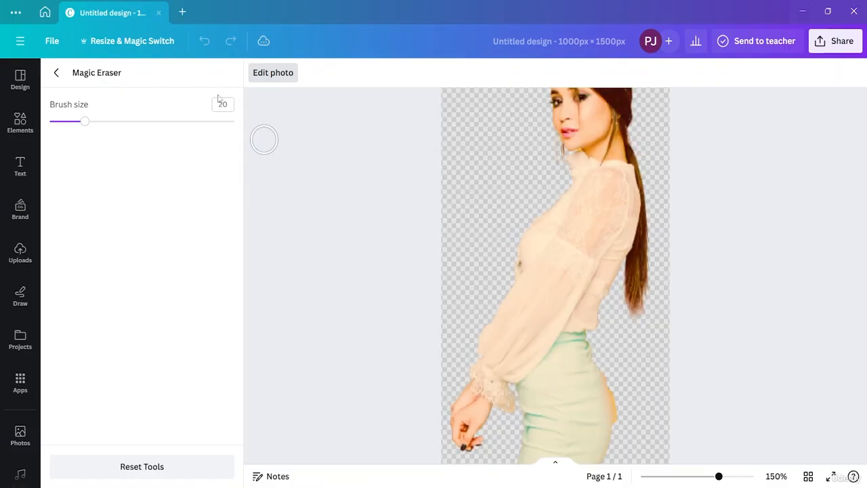
- Finish the Magic Eraser editing, reposition the cut-out portrait slightly lower on the page and deselect it
{"action": "left_click", "coordinate": [56, 72]}
{"action": "left_click_drag", "start_coordinate": [552, 273], "coordinate": [556, 288]}
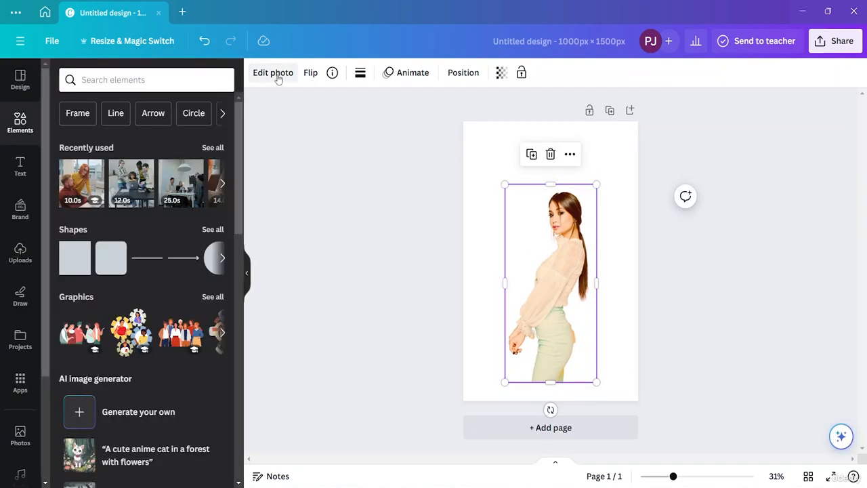
{"action": "left_click", "coordinate": [289, 126]}
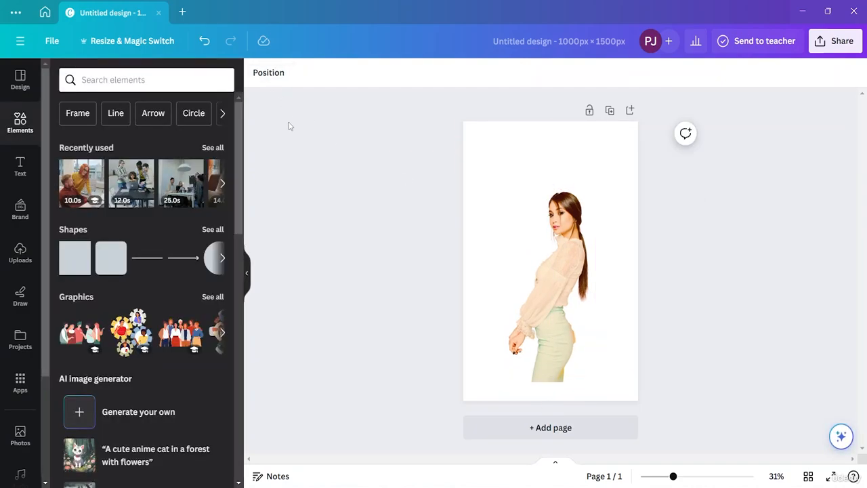
- Apply the Drop shadow effect to the cut-out portrait
{"action": "left_click", "coordinate": [574, 258]}
{"action": "left_click", "coordinate": [279, 79]}
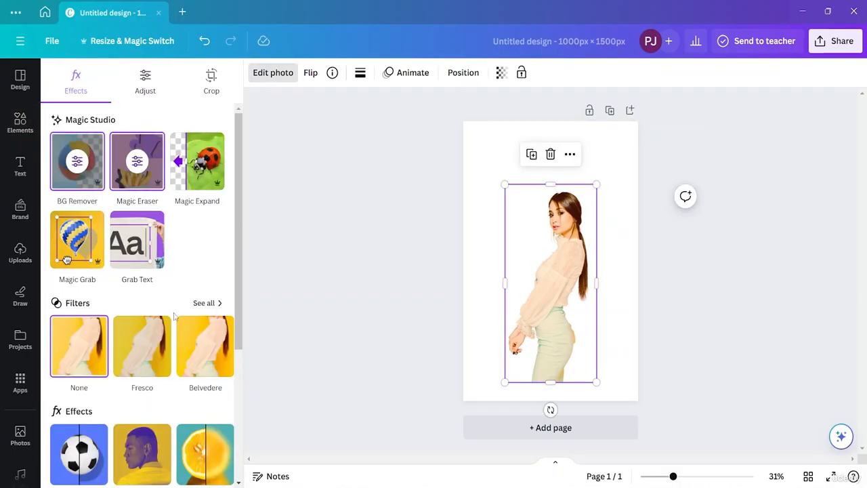
{"action": "scroll", "coordinate": [175, 316], "scroll_direction": "down", "scroll_amount": 2}
{"action": "left_click", "coordinate": [79, 345]}
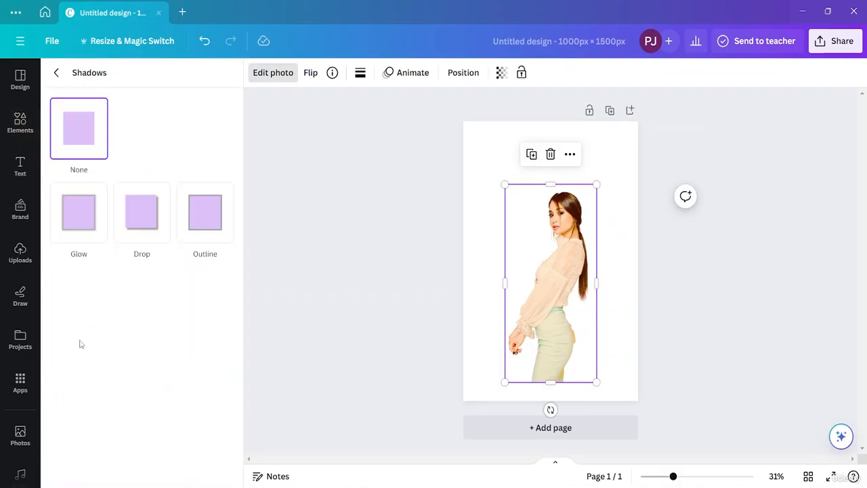
{"action": "left_click", "coordinate": [168, 216]}
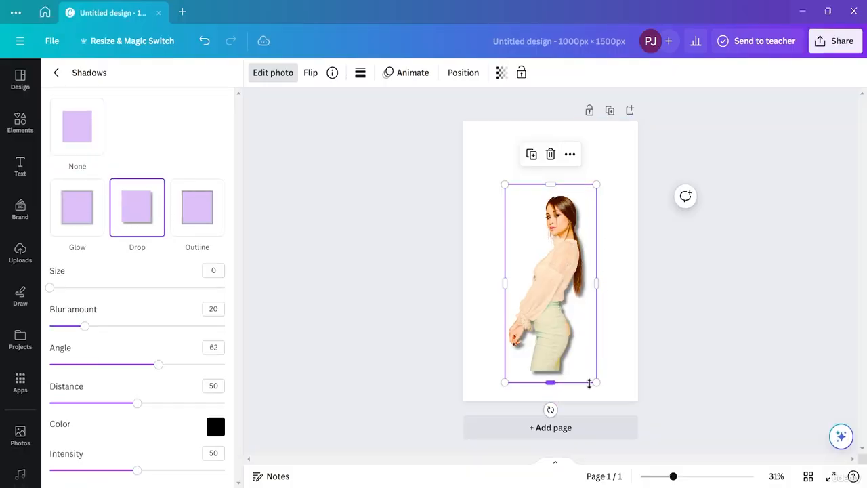
- Enlarge the portrait while keeping it near the page centre, and switch its shadow style to Glow
{"action": "left_click_drag", "start_coordinate": [595, 382], "coordinate": [606, 400]}
{"action": "left_click_drag", "start_coordinate": [569, 274], "coordinate": [566, 260]}
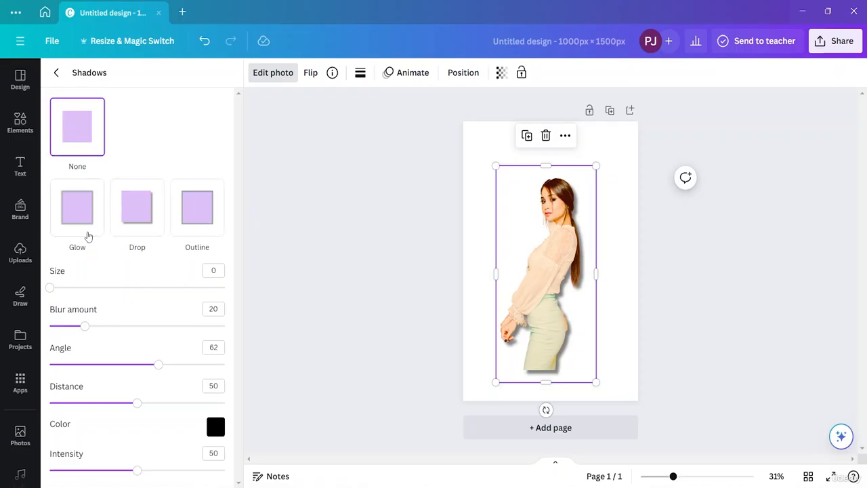
{"action": "left_click", "coordinate": [80, 230]}
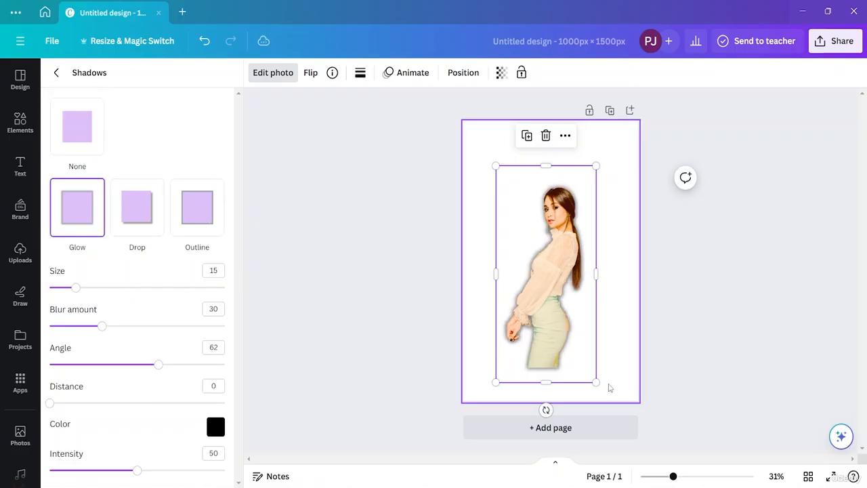
{"action": "left_click_drag", "start_coordinate": [596, 382], "coordinate": [593, 347]}
- Set the portrait's glow shadow to size 17, blur amount 29, angle 45 and distance 45
{"action": "mouse_move", "coordinate": [78, 289]}
{"action": "left_mouse_down"}
{"action": "mouse_move", "coordinate": [144, 288]}
{"action": "mouse_move", "coordinate": [79, 298]}
{"action": "left_mouse_up"}
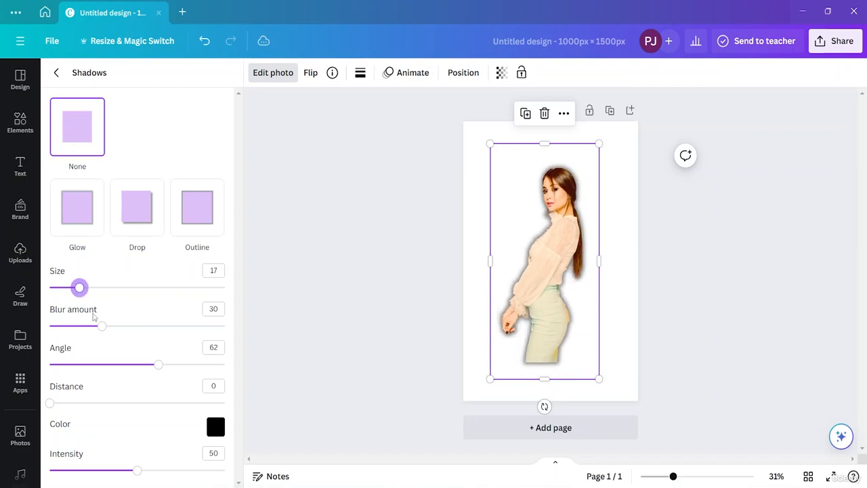
{"action": "mouse_move", "coordinate": [98, 330]}
{"action": "left_mouse_down"}
{"action": "mouse_move", "coordinate": [166, 326]}
{"action": "mouse_move", "coordinate": [101, 327]}
{"action": "left_mouse_up"}
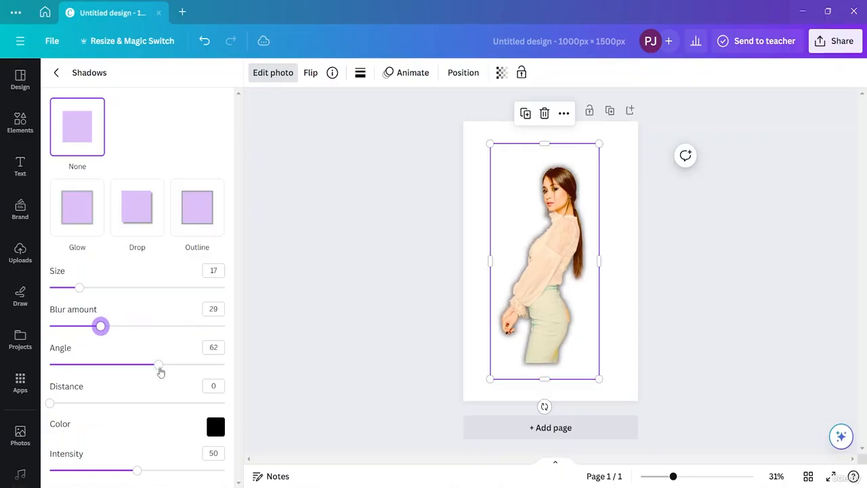
{"action": "left_click_drag", "start_coordinate": [161, 372], "coordinate": [128, 375]}
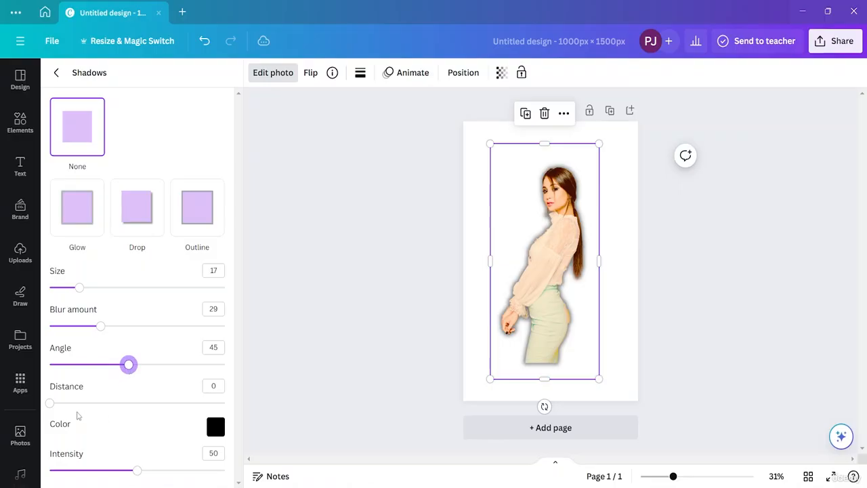
{"action": "left_click_drag", "start_coordinate": [56, 411], "coordinate": [131, 411]}
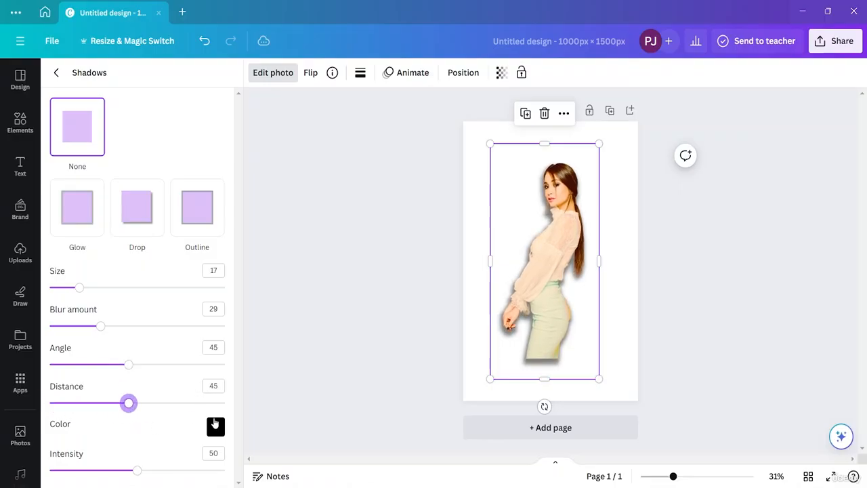
- Change the portrait's shadow colour to the muted red #A85454
{"action": "left_click", "coordinate": [216, 425]}
{"action": "left_click", "coordinate": [285, 339]}
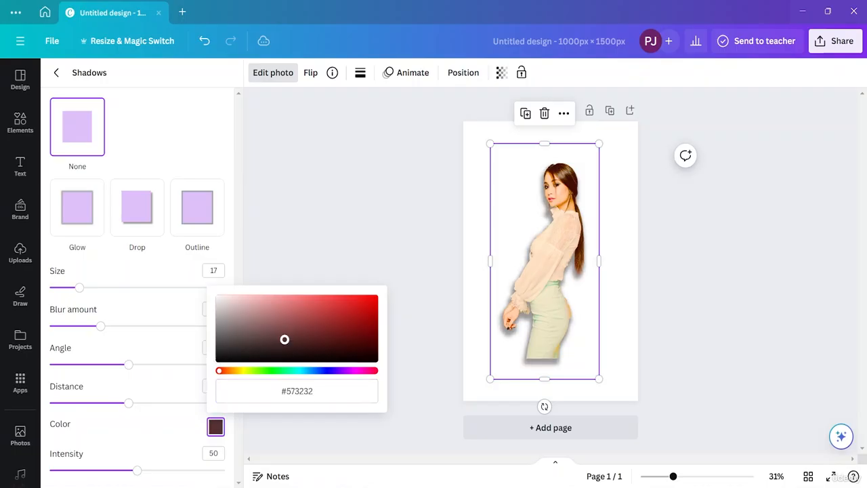
{"action": "left_click_drag", "start_coordinate": [284, 339], "coordinate": [297, 318]}
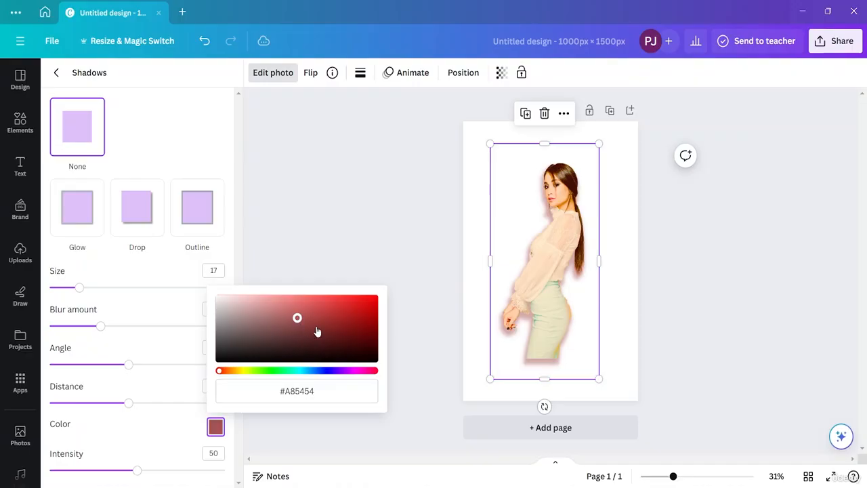
{"action": "left_click", "coordinate": [283, 460]}
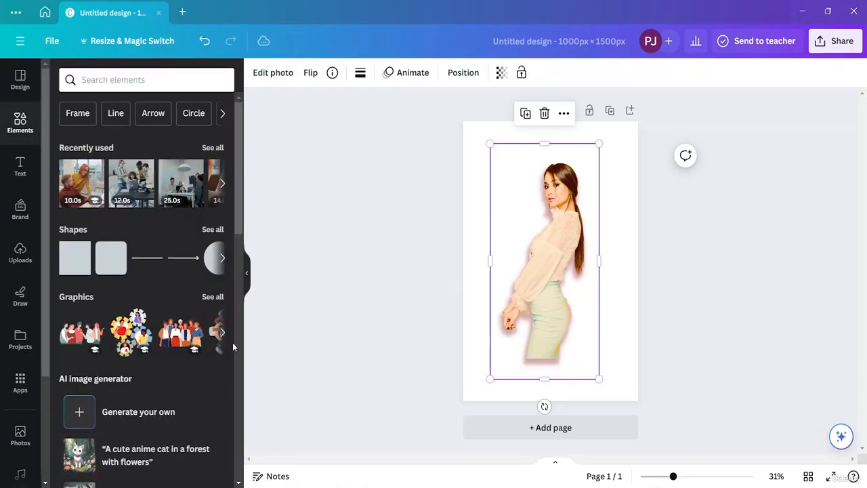
{"action": "left_click", "coordinate": [273, 77]}
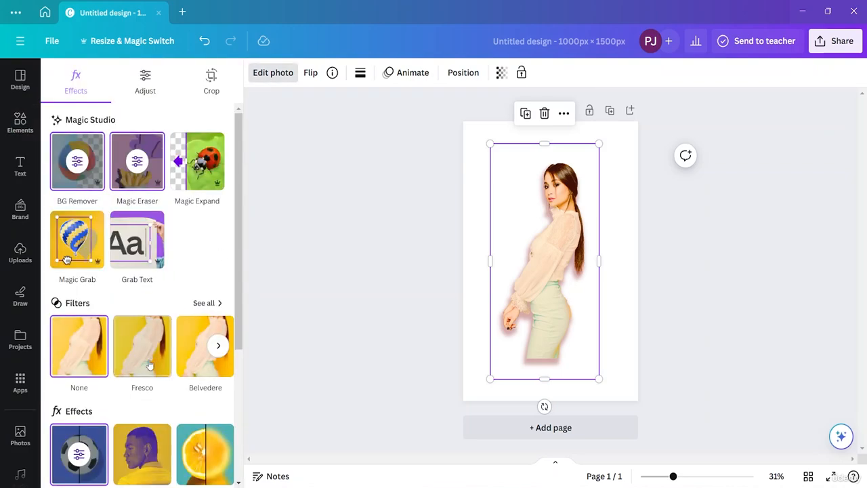
{"action": "scroll", "coordinate": [148, 366], "scroll_direction": "down", "scroll_amount": 3}
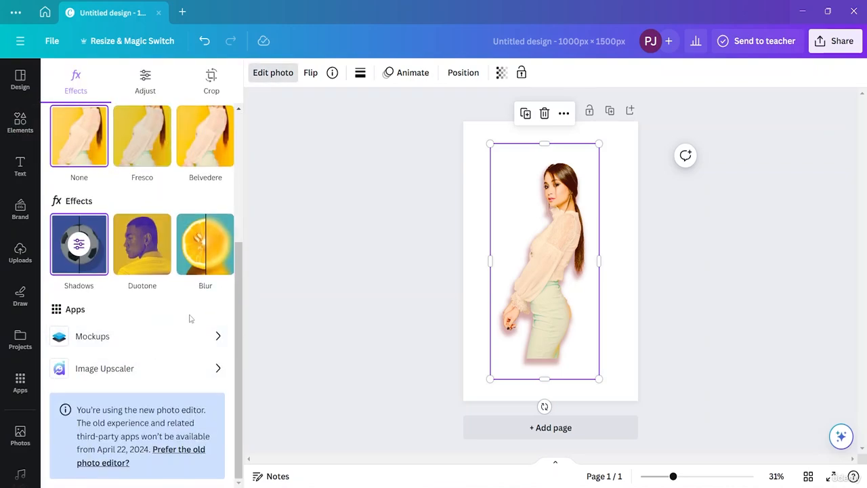
{"action": "scroll", "coordinate": [190, 319], "scroll_direction": "up", "scroll_amount": 3}
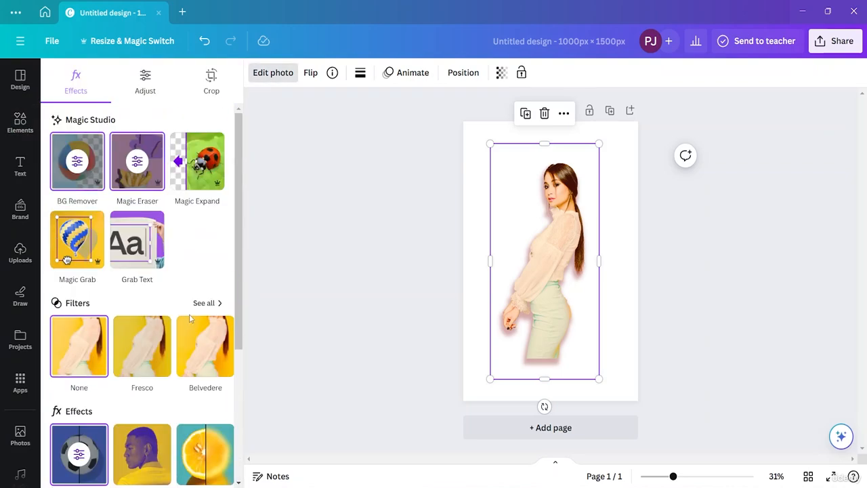
{"action": "left_click", "coordinate": [153, 256]}
{"action": "left_click", "coordinate": [625, 336]}
{"action": "left_click", "coordinate": [544, 288]}
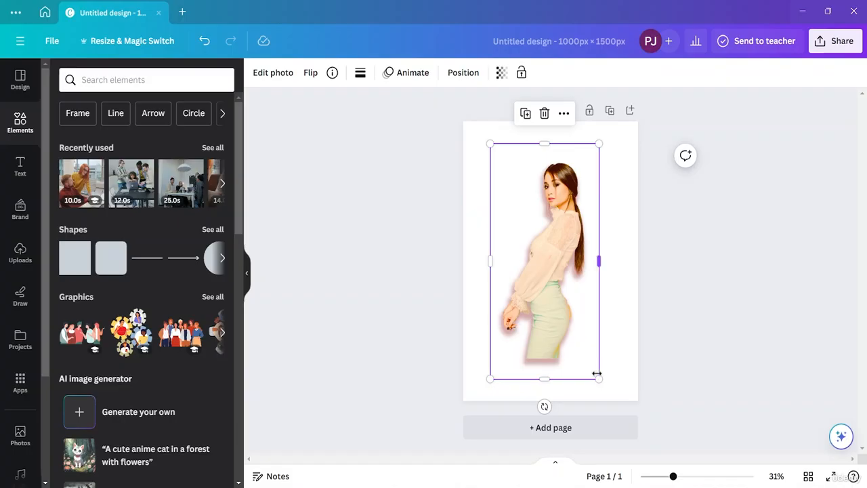
- Enlarge the portrait slightly more, recentre it on the page and deselect it
{"action": "left_click_drag", "start_coordinate": [600, 378], "coordinate": [607, 394]}
{"action": "left_click_drag", "start_coordinate": [560, 264], "coordinate": [560, 250]}
{"action": "left_click", "coordinate": [722, 193]}
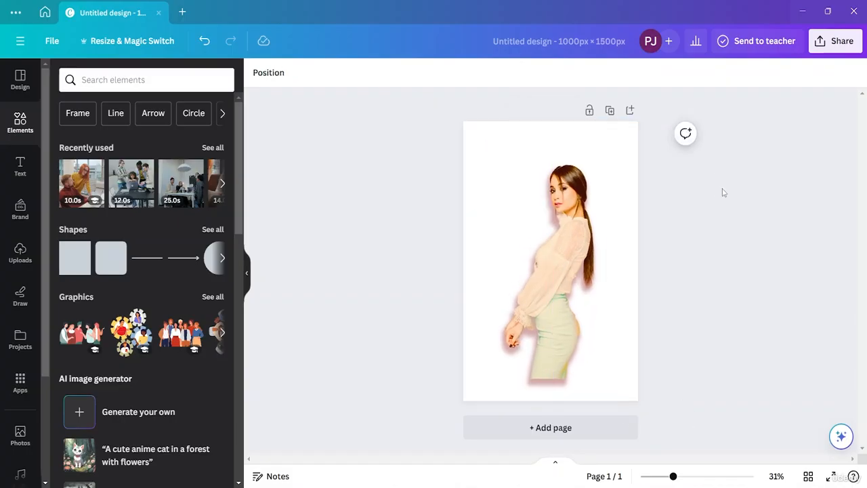
- Try solid black as the page background colour and set it back to white
{"action": "left_click", "coordinate": [508, 127]}
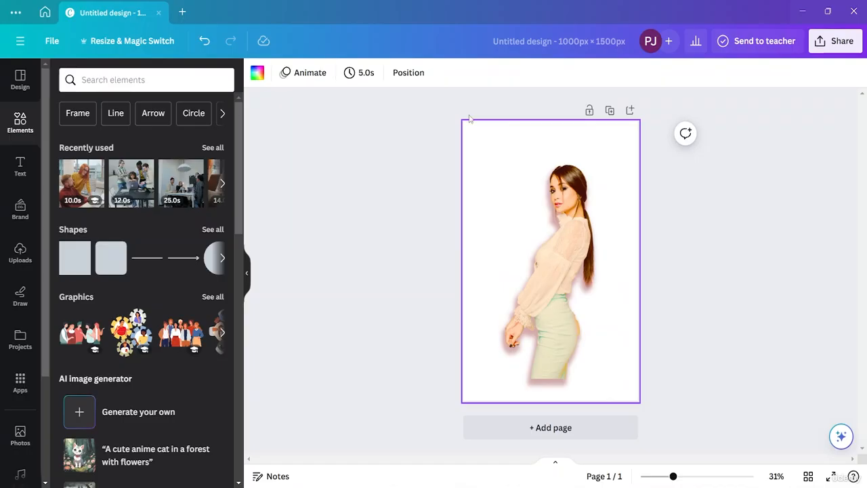
{"action": "left_click", "coordinate": [257, 73]}
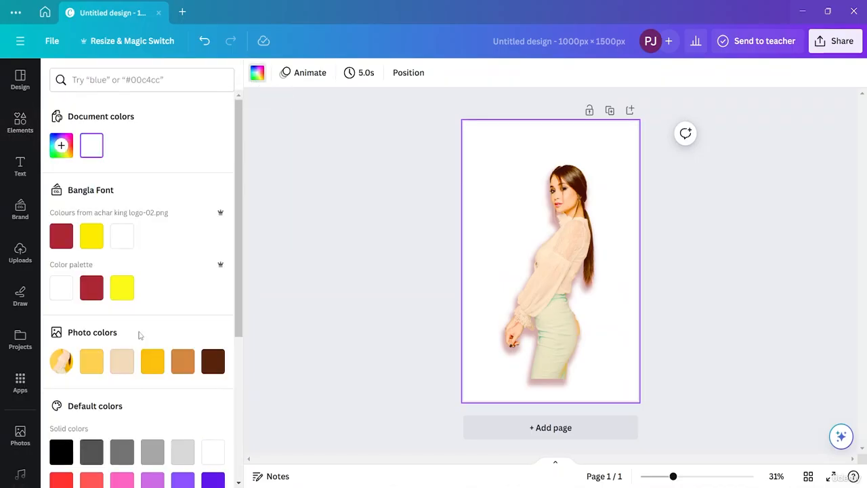
{"action": "scroll", "coordinate": [112, 425], "scroll_direction": "down", "scroll_amount": 1}
{"action": "left_click", "coordinate": [60, 393]}
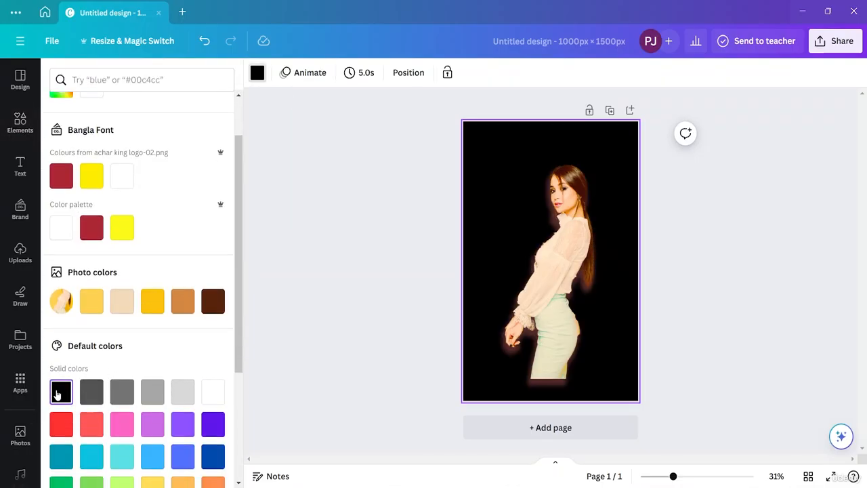
{"action": "left_click", "coordinate": [205, 394]}
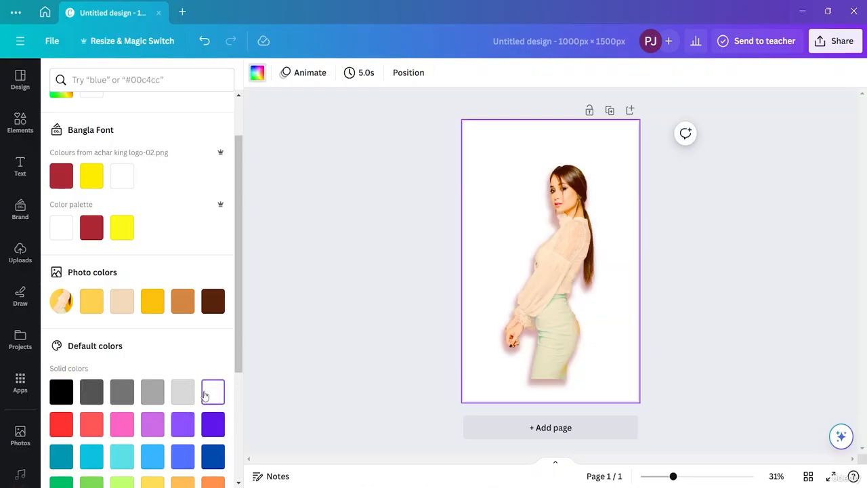
- Fill the page background with the default black-to-grey gradient
{"action": "scroll", "coordinate": [158, 441], "scroll_direction": "down", "scroll_amount": 3}
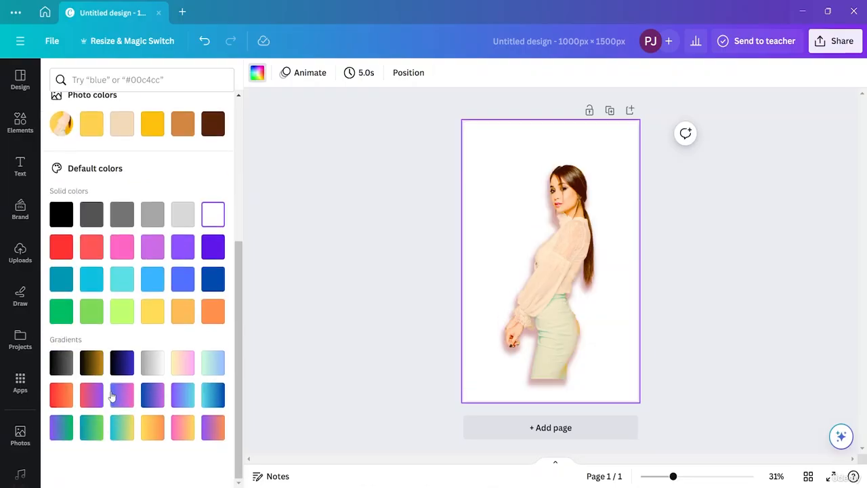
{"action": "left_click", "coordinate": [59, 366]}
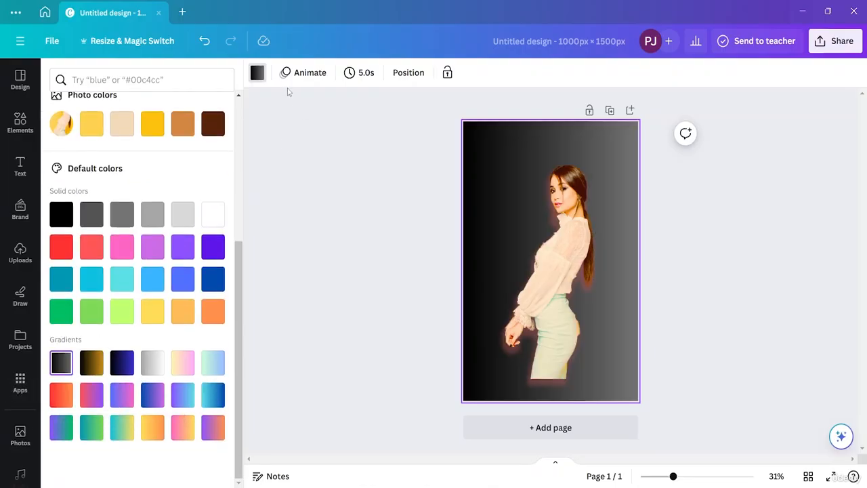
- Recolour the page's background gradient, changing the grey stop to #B24949 and the black stop to #FFE3E3
{"action": "left_click", "coordinate": [254, 78]}
{"action": "left_click", "coordinate": [254, 78]}
{"action": "left_click", "coordinate": [254, 78]}
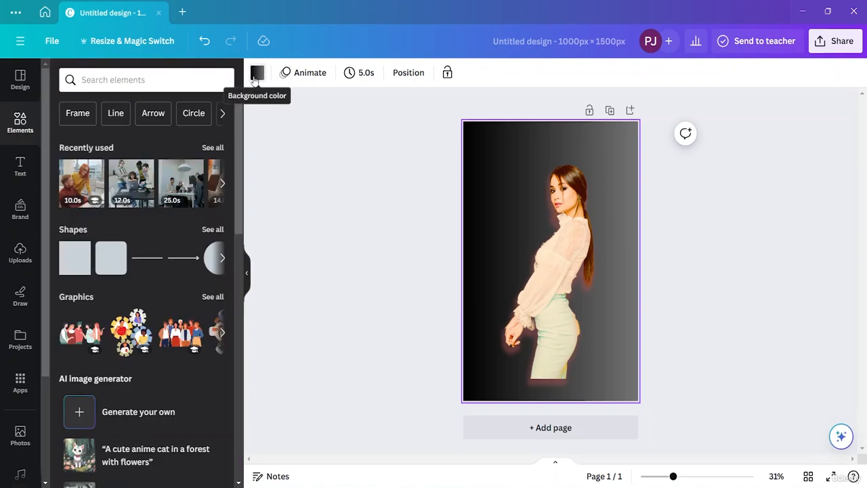
{"action": "left_click", "coordinate": [254, 78]}
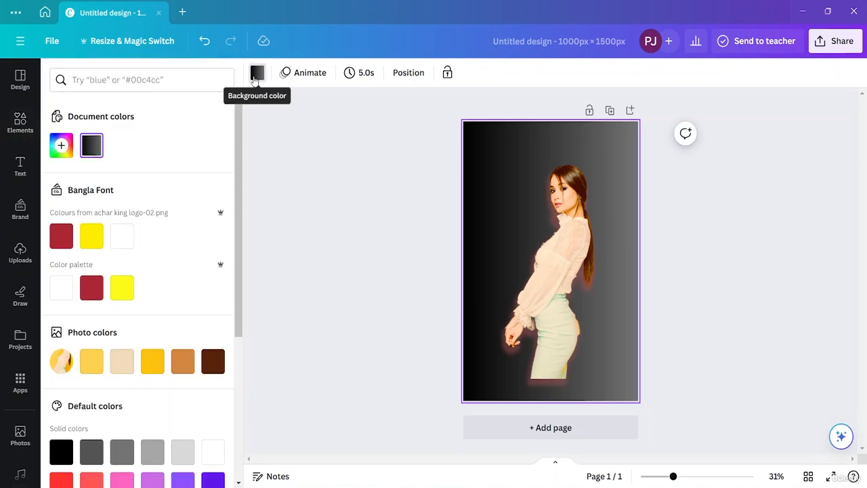
{"action": "left_click", "coordinate": [92, 145]}
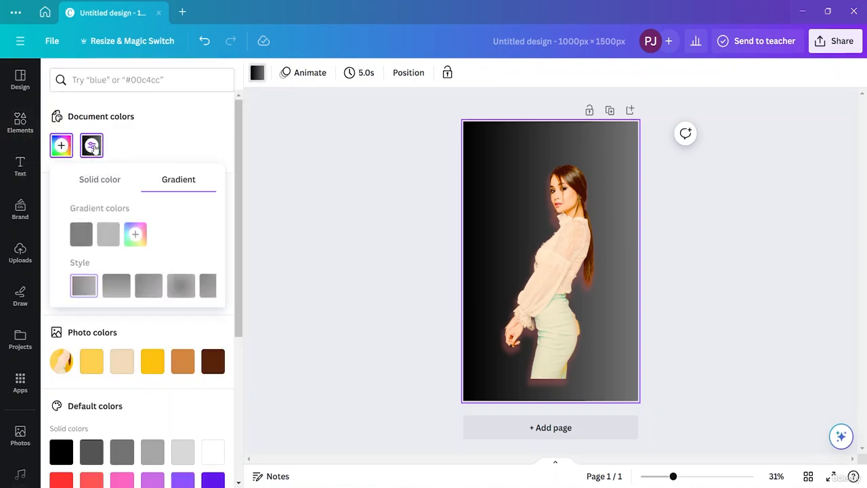
{"action": "left_click", "coordinate": [100, 240]}
{"action": "left_click_drag", "start_coordinate": [119, 298], "coordinate": [188, 285]}
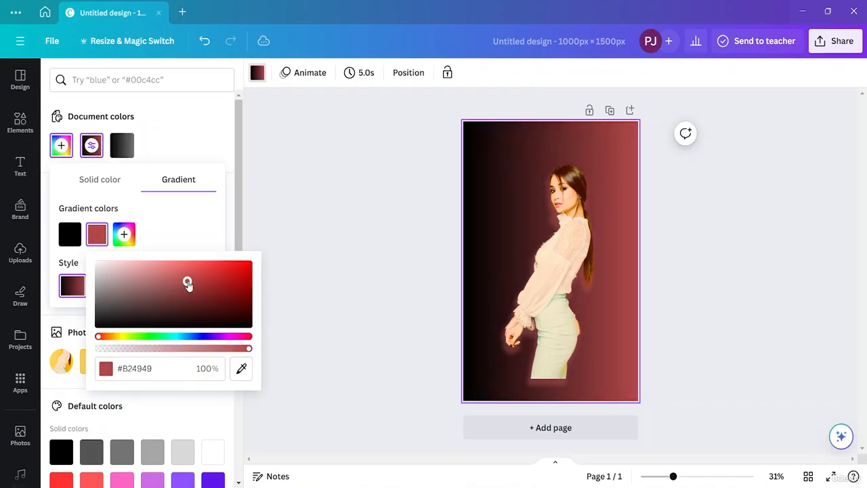
{"action": "left_click", "coordinate": [70, 234]}
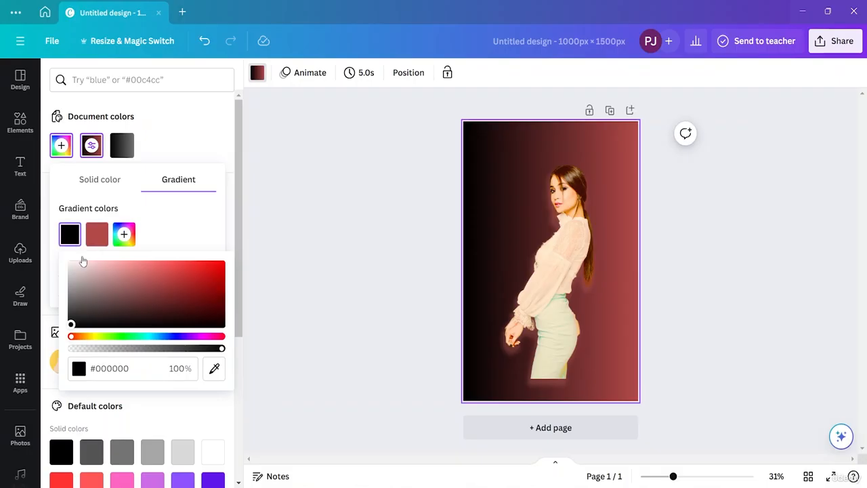
{"action": "left_click_drag", "start_coordinate": [71, 324], "coordinate": [86, 264]}
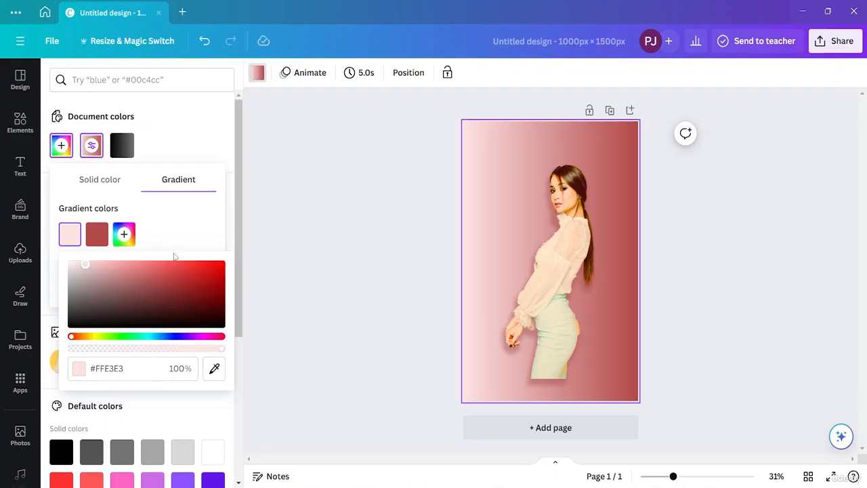
- Add a third colour, #8B5555, to the end of the page's background gradient
{"action": "left_click", "coordinate": [124, 234]}
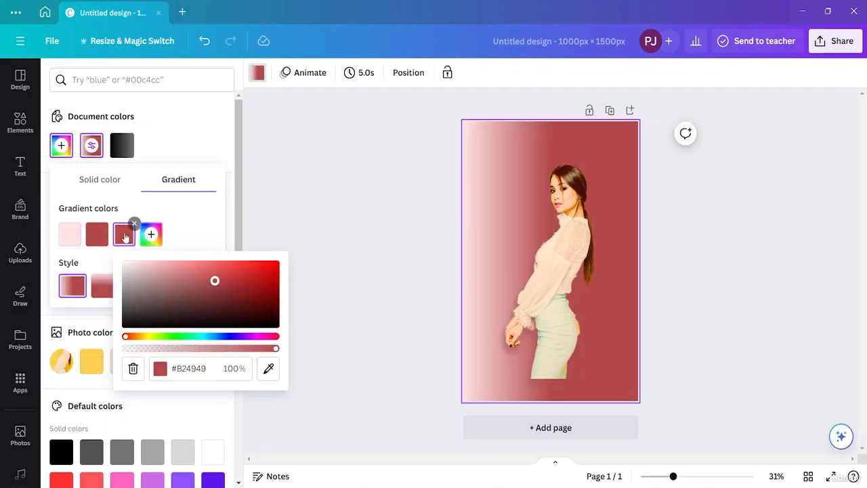
{"action": "left_click_drag", "start_coordinate": [214, 281], "coordinate": [182, 291]}
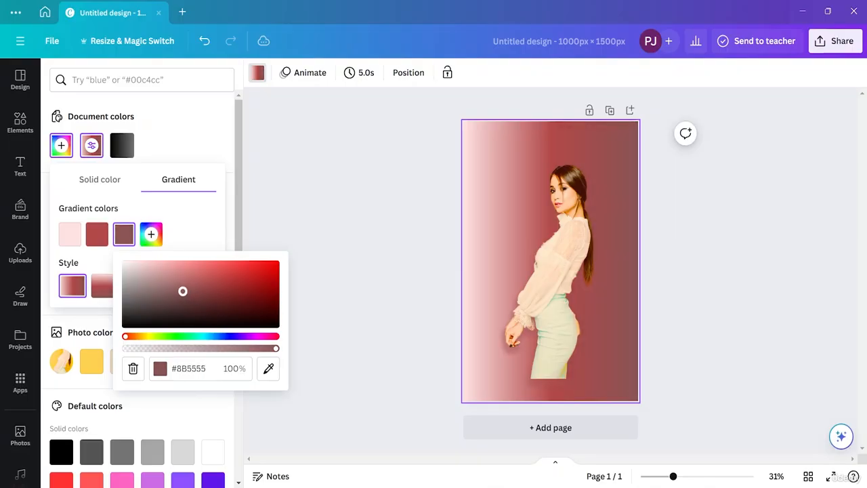
{"action": "left_click", "coordinate": [207, 230]}
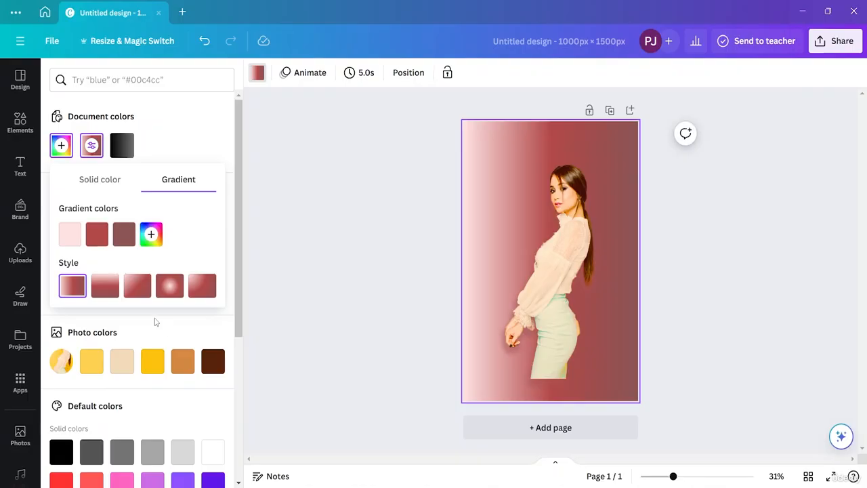
{"action": "scroll", "coordinate": [198, 426], "scroll_direction": "down", "scroll_amount": 5}
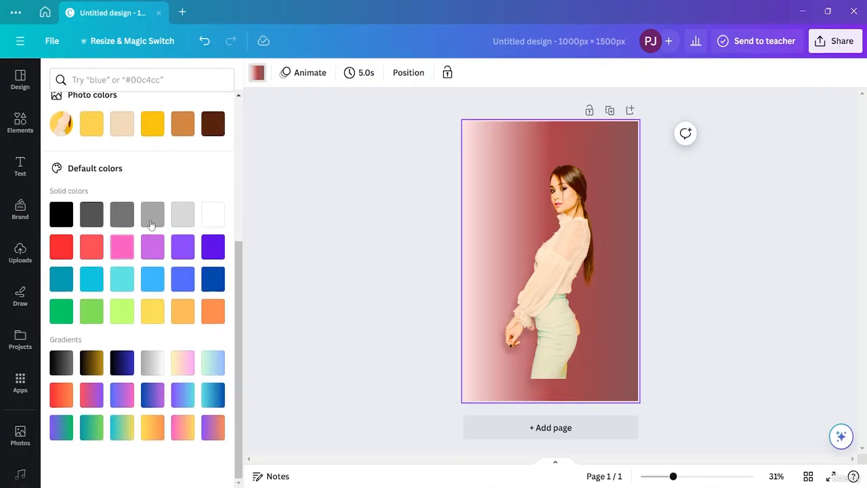
- Close the background colour choices and download the design as a PNG at its original 1,000 × 1,500 px size
{"action": "scroll", "coordinate": [175, 234], "scroll_direction": "up", "scroll_amount": 4}
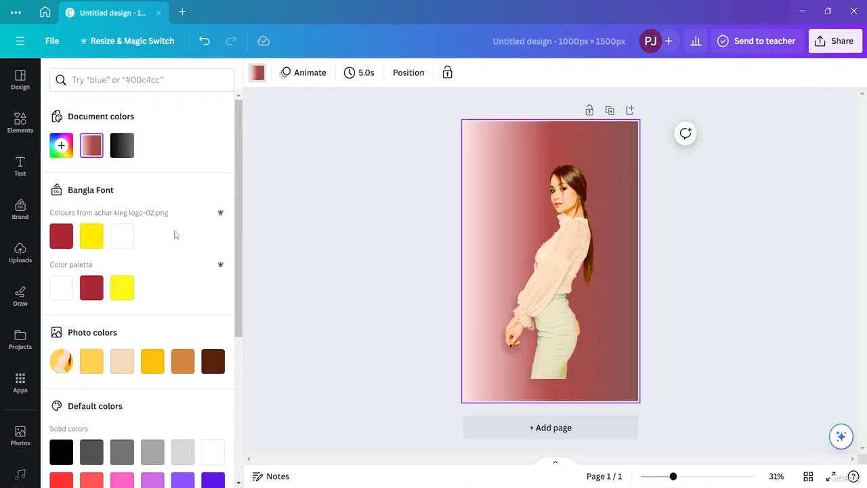
{"action": "left_click", "coordinate": [304, 131]}
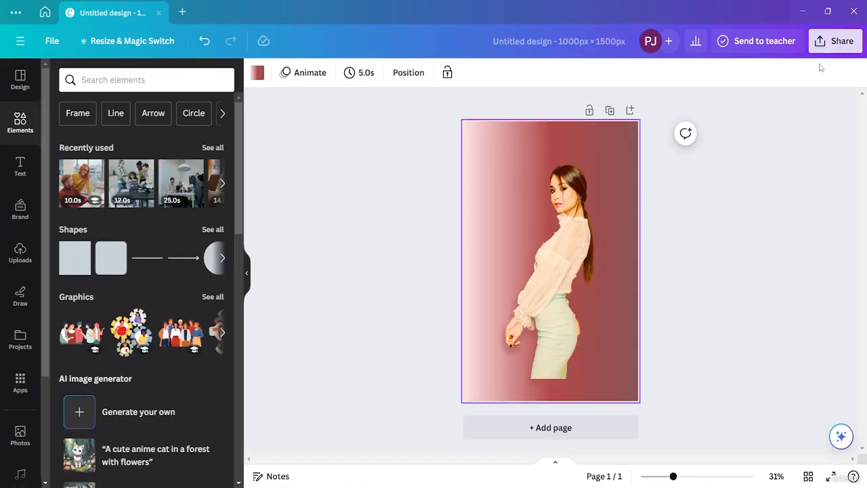
{"action": "left_click", "coordinate": [832, 42]}
{"action": "left_click", "coordinate": [717, 344]}
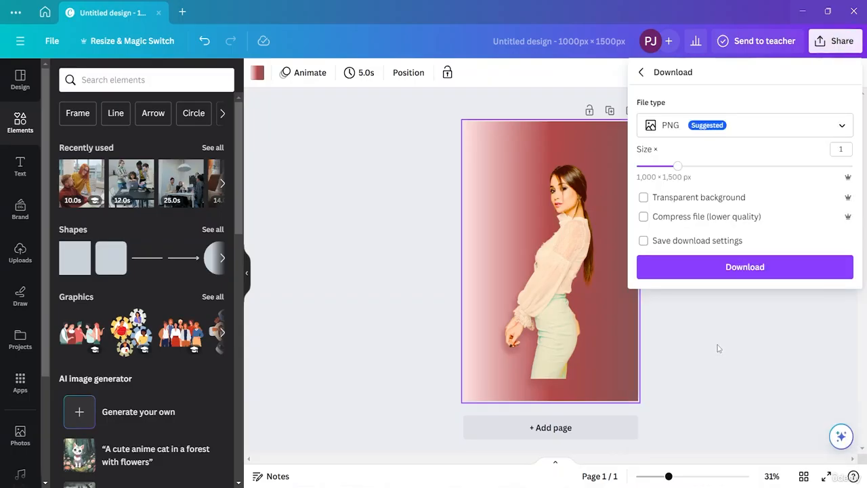
{"action": "left_click", "coordinate": [787, 129]}
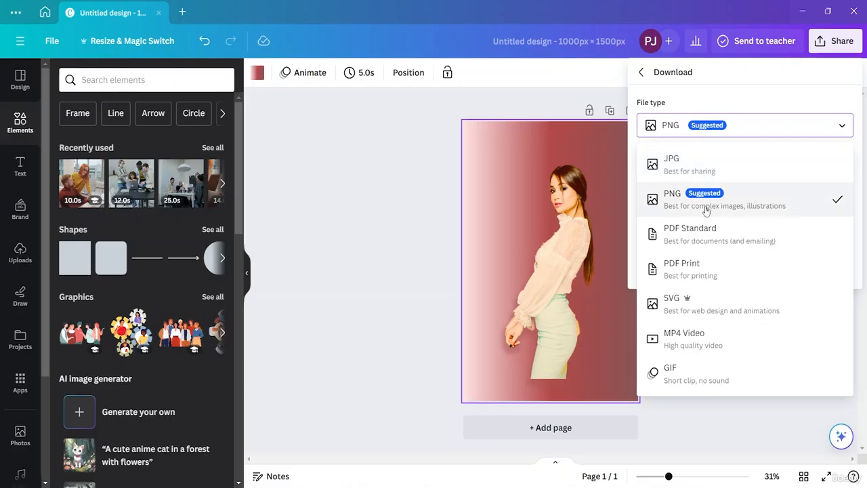
{"action": "left_click", "coordinate": [773, 207]}
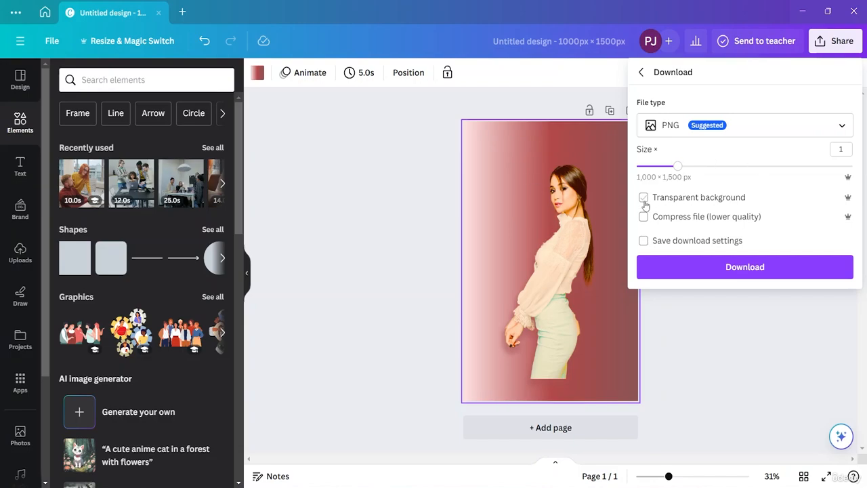
{"action": "left_click", "coordinate": [752, 269]}
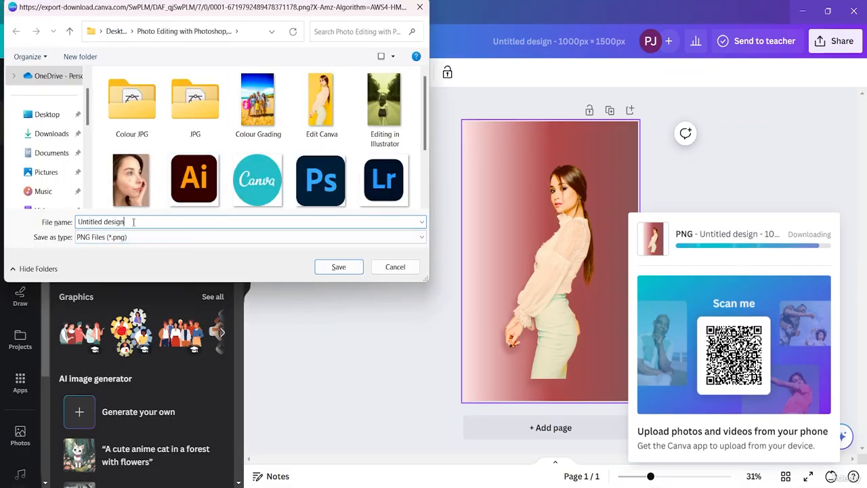
- Save the download as "Basic edit of Canva" in the Desktop's "Photo Editing with Photoshop" folder and dismiss the download notice
{"action": "key", "text": "BackSpace"}
{"action": "key", "text": "BackSpace"}
{"action": "key", "text": "BackSpace"}
{"action": "key", "text": "BackSpace"}
{"action": "key", "text": "BackSpace"}
{"action": "key", "text": "BackSpace"}
{"action": "key", "text": "BackSpace"}
{"action": "key", "text": "BackSpace"}
{"action": "key", "text": "BackSpace"}
{"action": "key", "text": "BackSpace"}
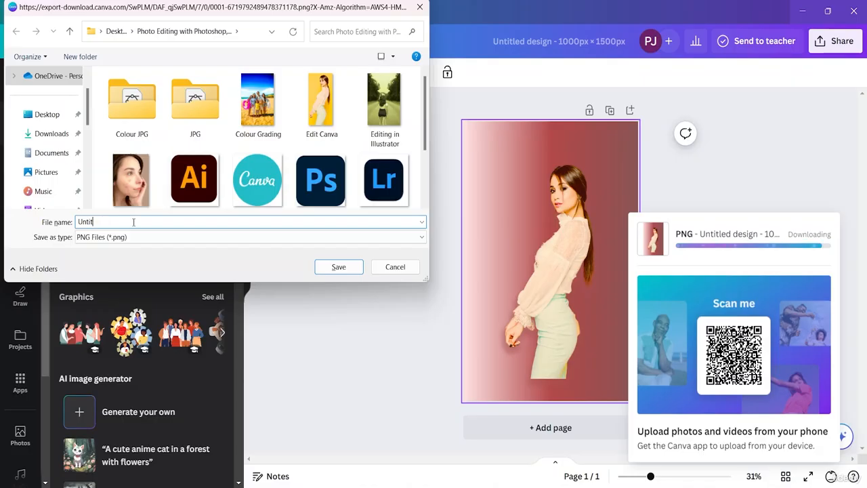
{"action": "key", "text": "BackSpace"}
{"action": "key", "text": "BackSpace"}
{"action": "key", "text": "BackSpace"}
{"action": "key", "text": "BackSpace"}
{"action": "key", "text": "BackSpace"}
{"action": "type", "text": "Basic edit of Canva"}
{"action": "left_click", "coordinate": [48, 114]}
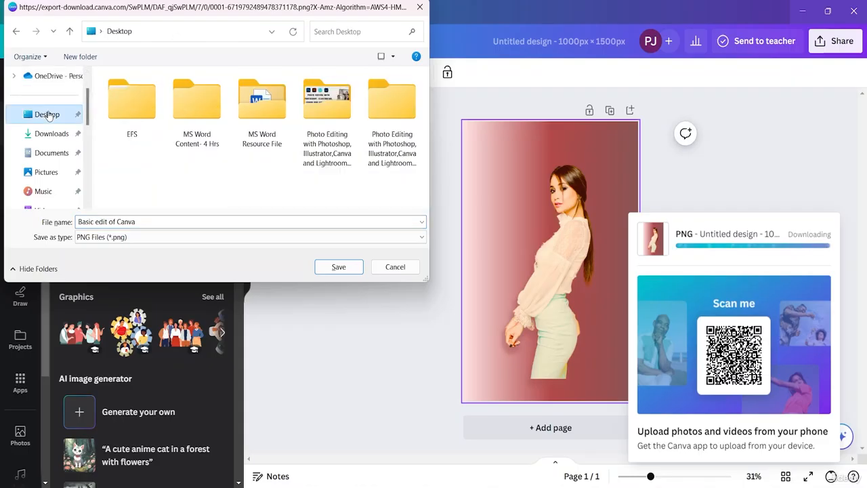
{"action": "scroll", "coordinate": [398, 142], "scroll_direction": "down", "scroll_amount": 3}
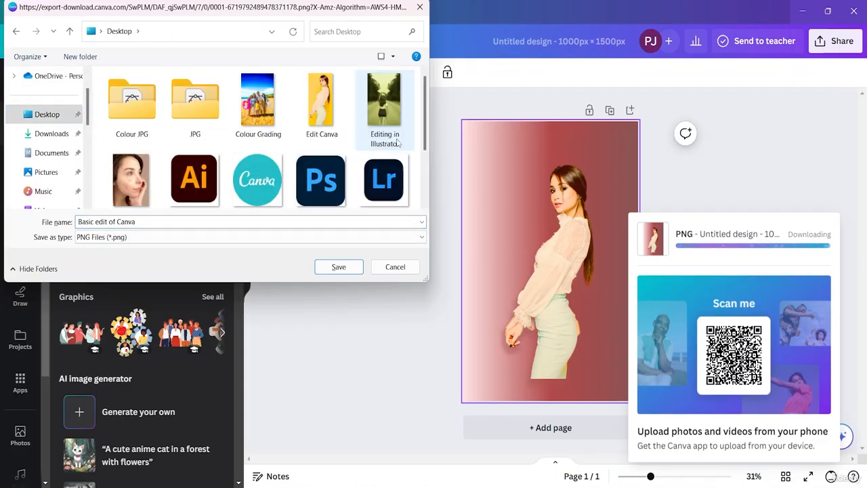
{"action": "scroll", "coordinate": [298, 177], "scroll_direction": "down", "scroll_amount": 2}
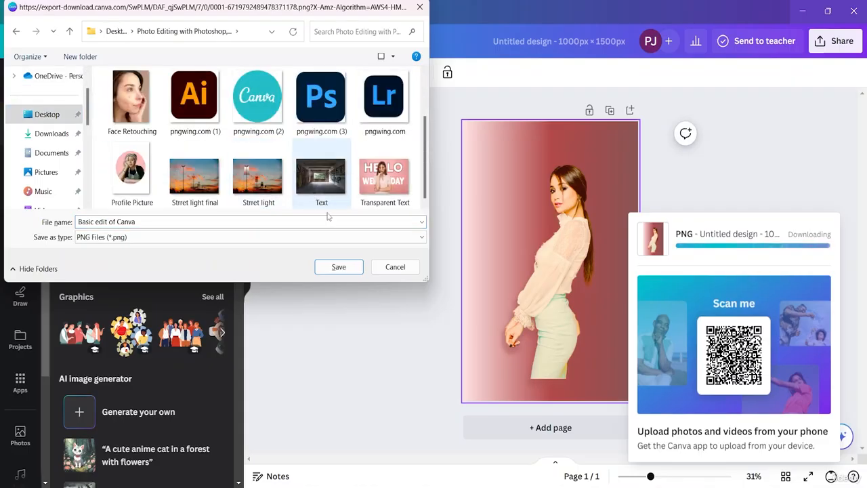
{"action": "left_click", "coordinate": [335, 269]}
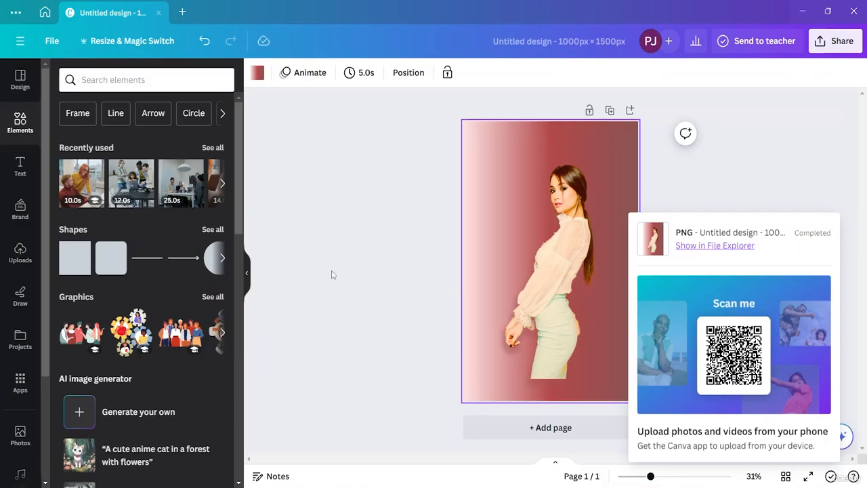
{"action": "left_click", "coordinate": [797, 161]}
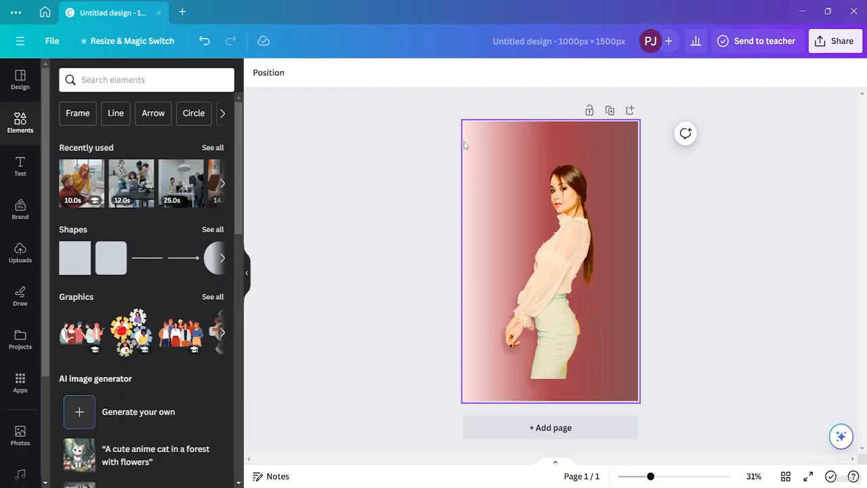
{"action": "left_click", "coordinate": [576, 252]}
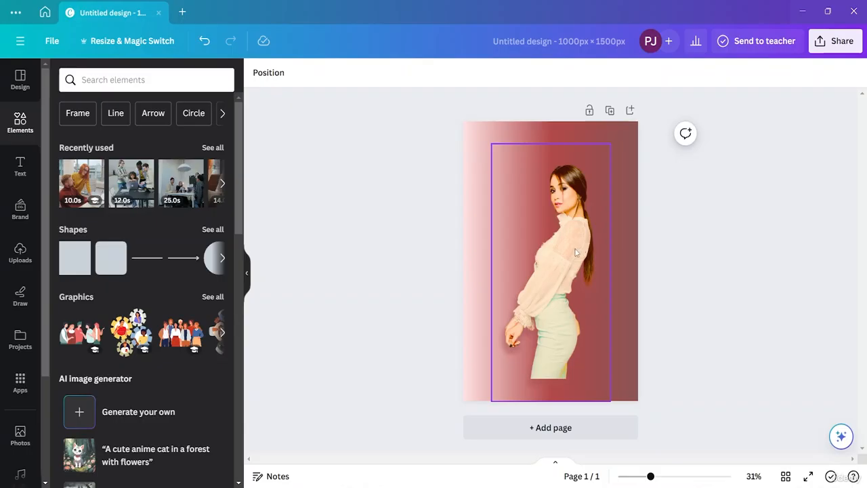